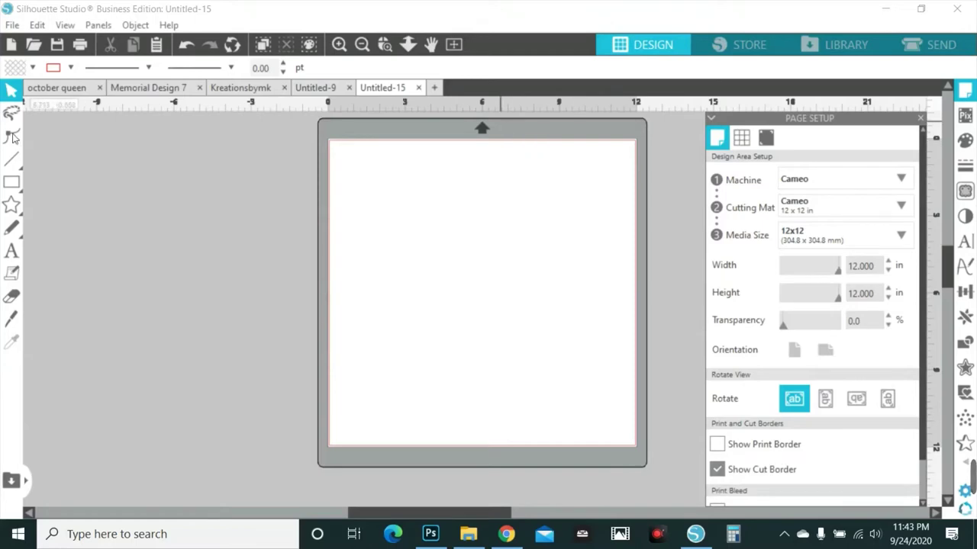
Step: Add a text object on the upper part of the page containing the first name in capital letters
{"action": "left_click", "coordinate": [15, 255]}
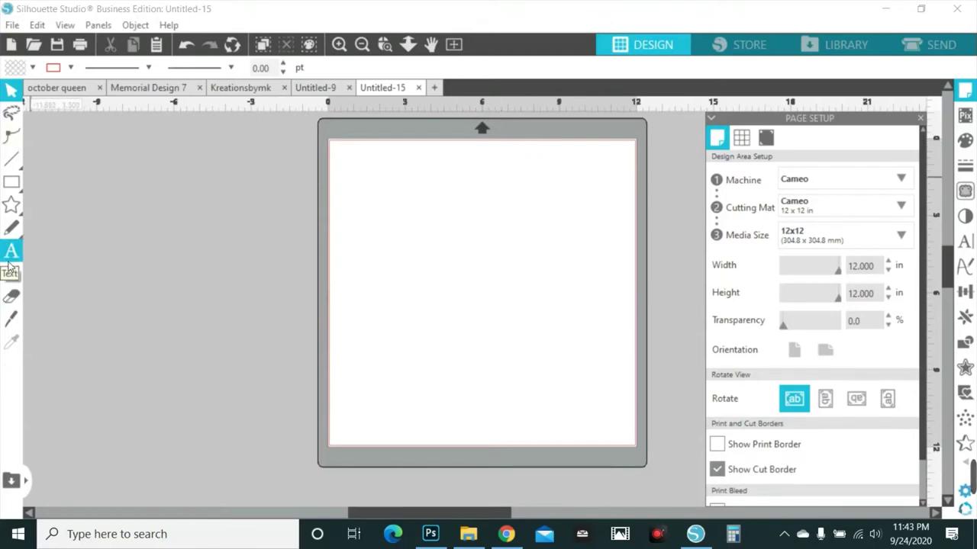
{"action": "left_click", "coordinate": [3, 269]}
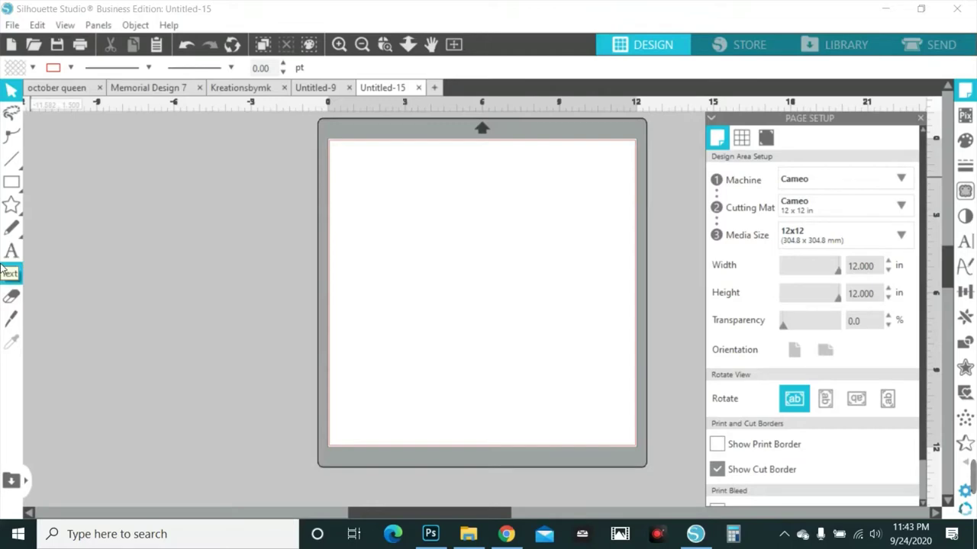
{"action": "left_click", "coordinate": [5, 255]}
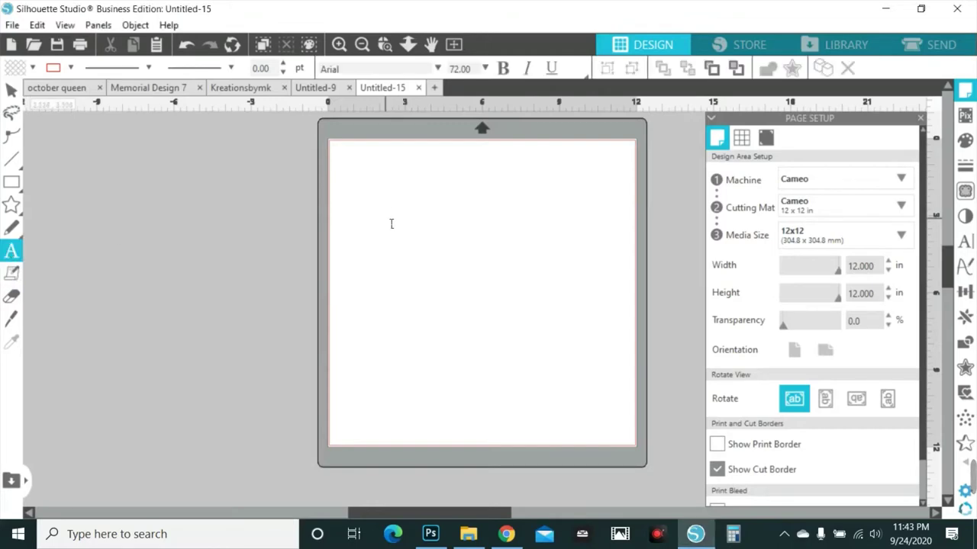
{"action": "key", "text": "Escape"}
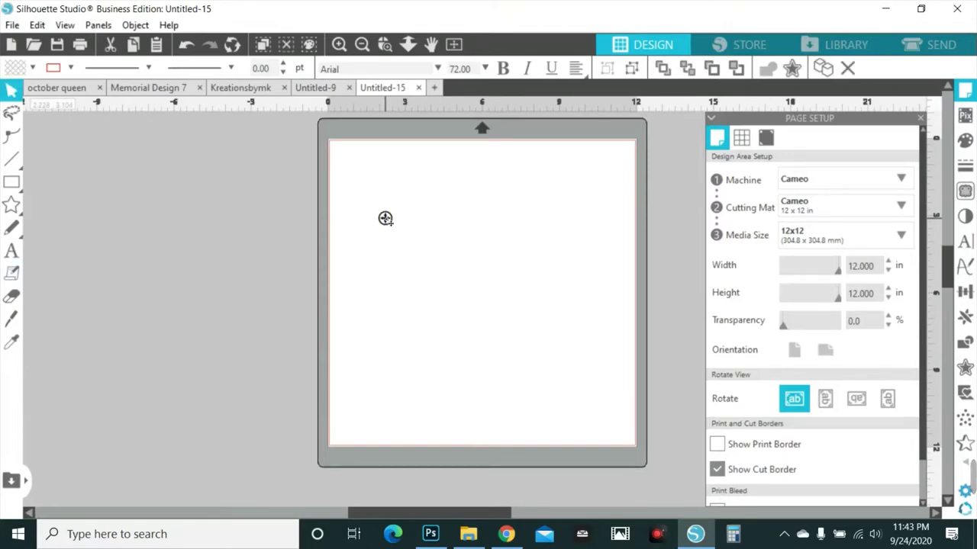
{"action": "type", "text": "E"}
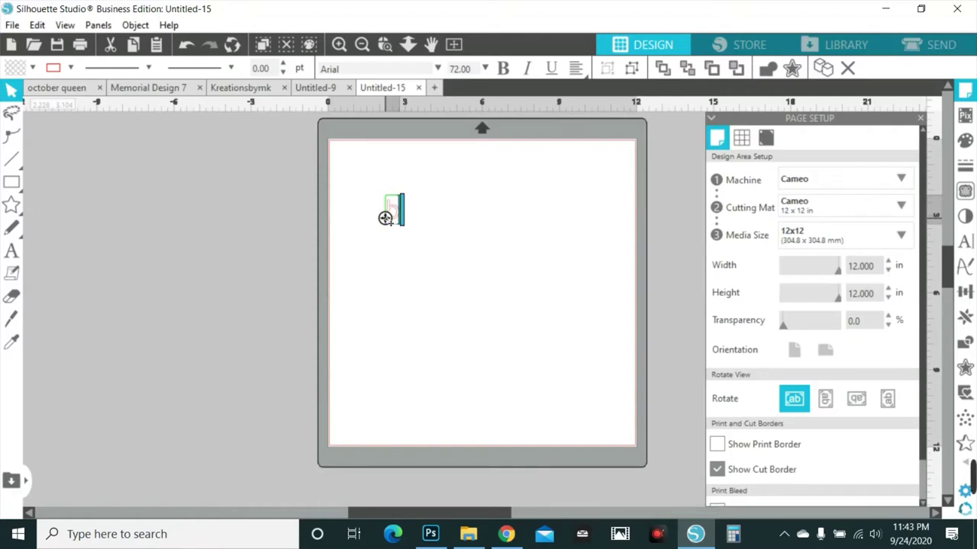
{"action": "key", "text": "BackSpace"}
{"action": "type", "text": "B"}
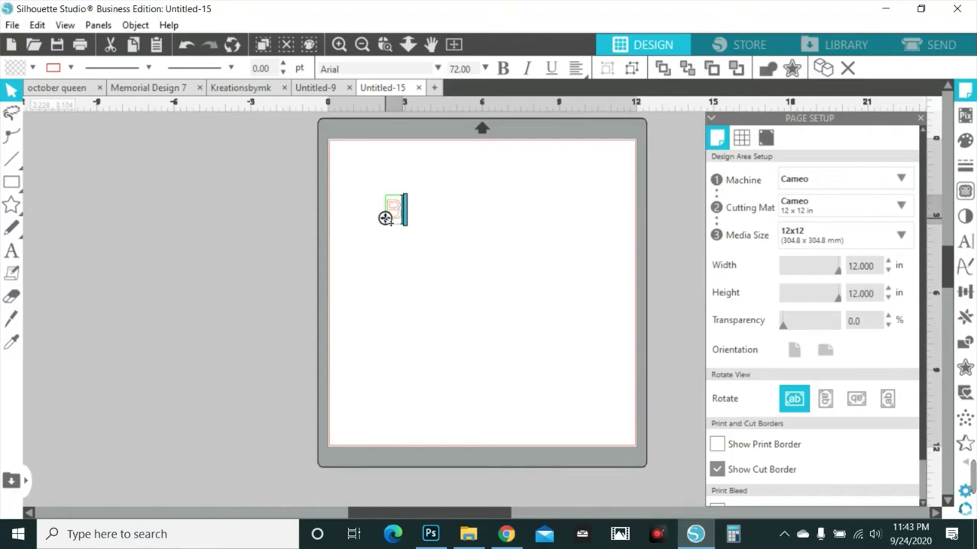
{"action": "type", "text": "RYLEE"}
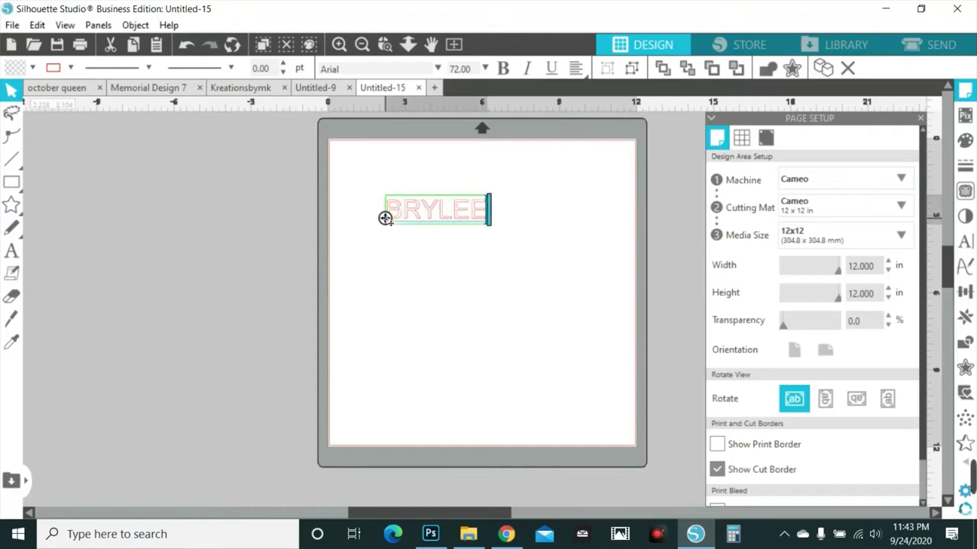
Step: Enlarge the name text proportionally to about 11.4 in wide so it spans the page
{"action": "left_click", "coordinate": [469, 286]}
{"action": "left_click", "coordinate": [492, 226]}
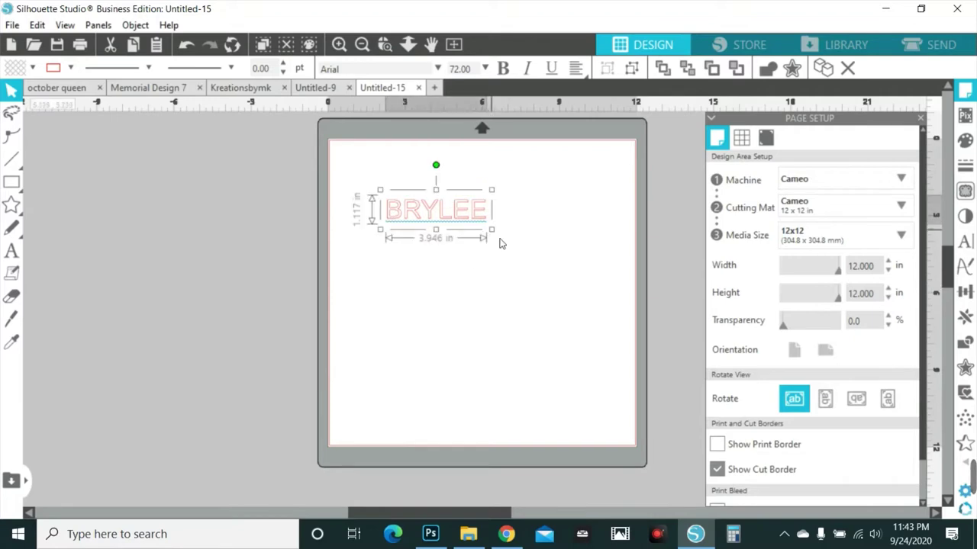
{"action": "left_click_drag", "start_coordinate": [493, 233], "coordinate": [613, 312]}
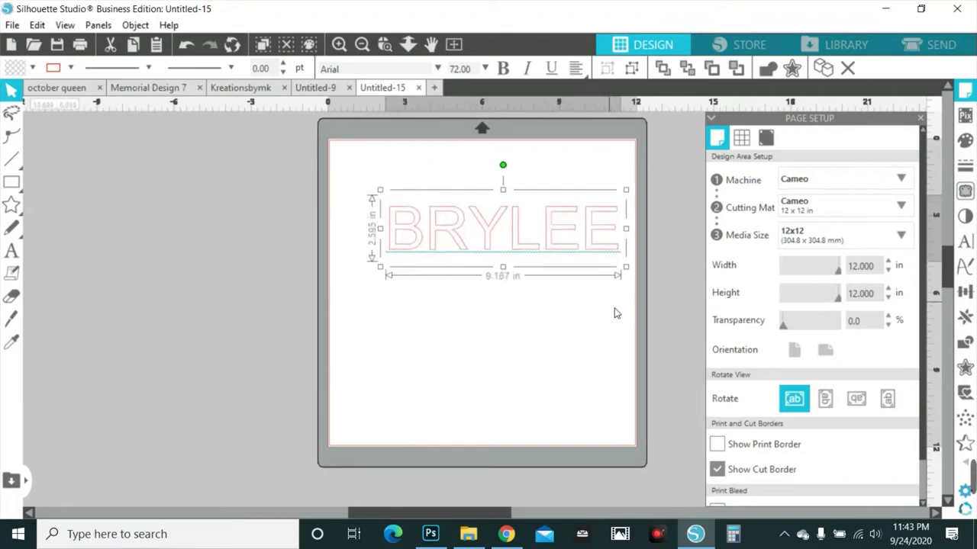
{"action": "left_click_drag", "start_coordinate": [603, 254], "coordinate": [634, 301]}
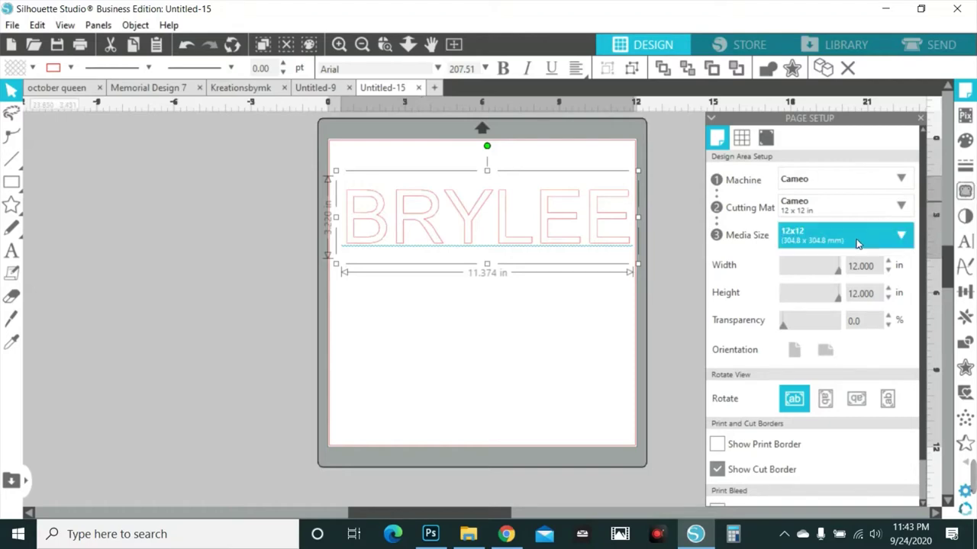
Step: Set the name's font to Impact and stretch the text to about 10.85 in wide by 4.76 in tall
{"action": "left_click", "coordinate": [964, 151]}
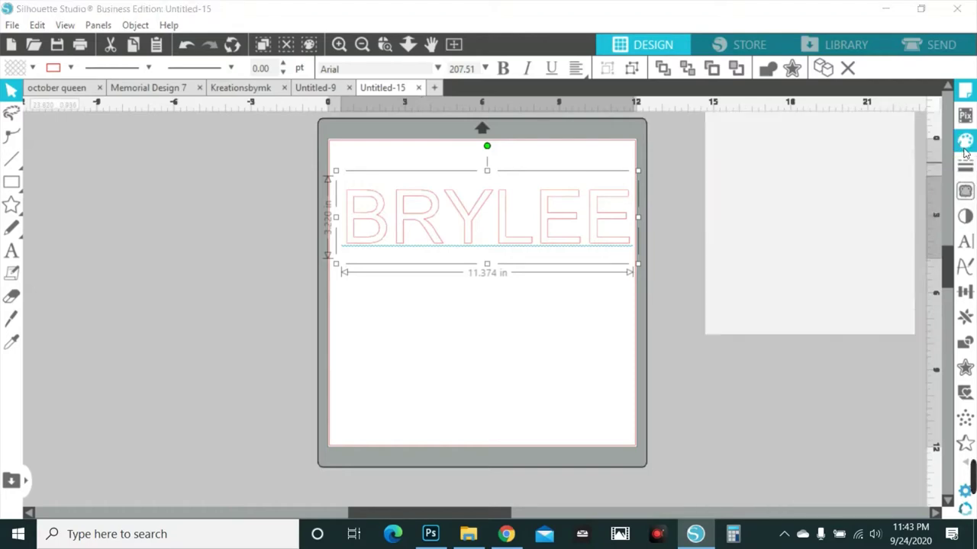
{"action": "left_click", "coordinate": [965, 242]}
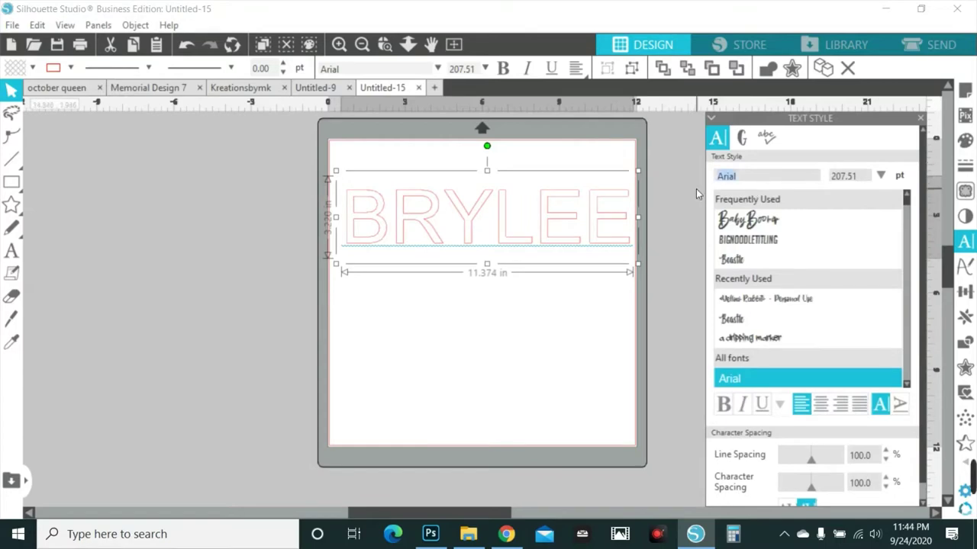
{"action": "type", "text": "IMpact"}
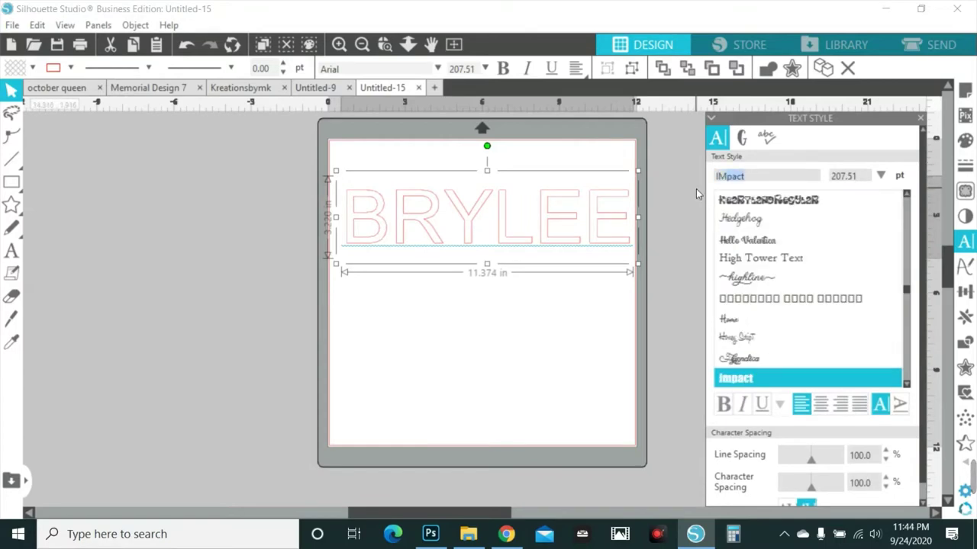
{"action": "key", "text": "Return"}
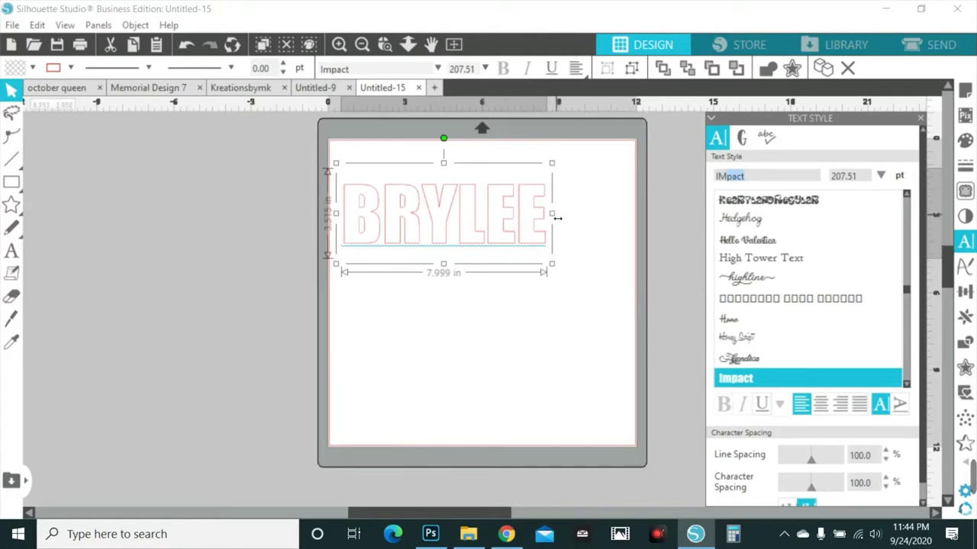
{"action": "left_click_drag", "start_coordinate": [558, 218], "coordinate": [627, 213]}
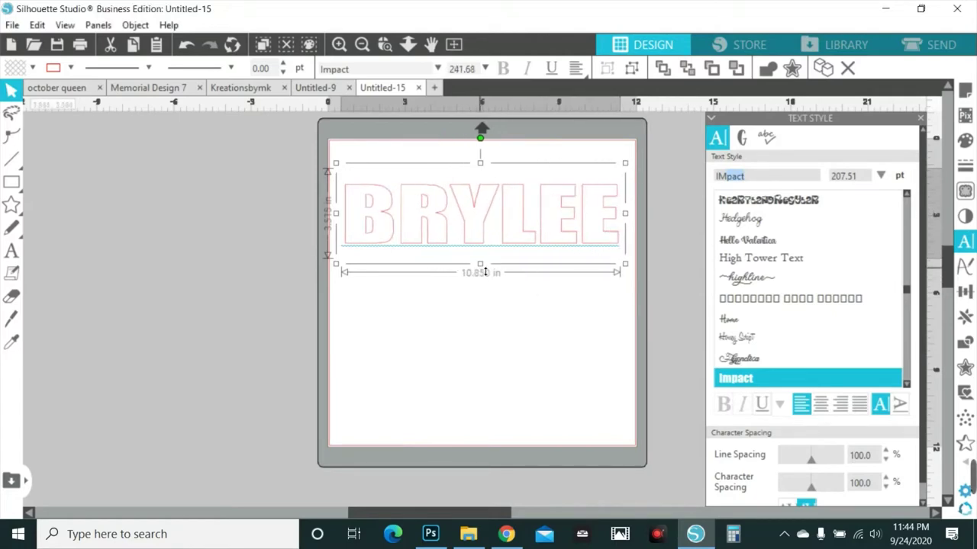
{"action": "left_click_drag", "start_coordinate": [484, 272], "coordinate": [474, 308]}
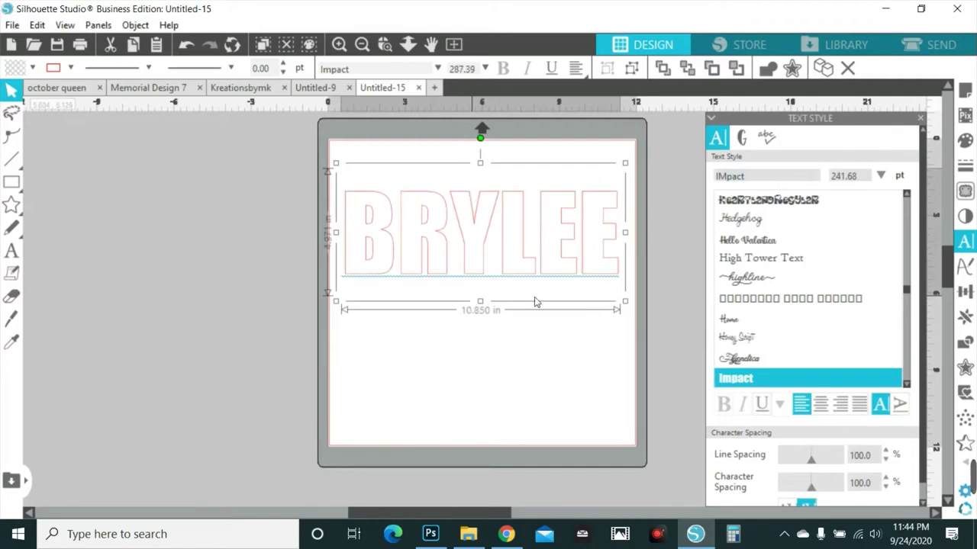
Step: Duplicate the Impact name and move the copy below and to the left of the original
{"action": "scroll", "coordinate": [810, 334], "scroll_direction": "down", "scroll_amount": 6}
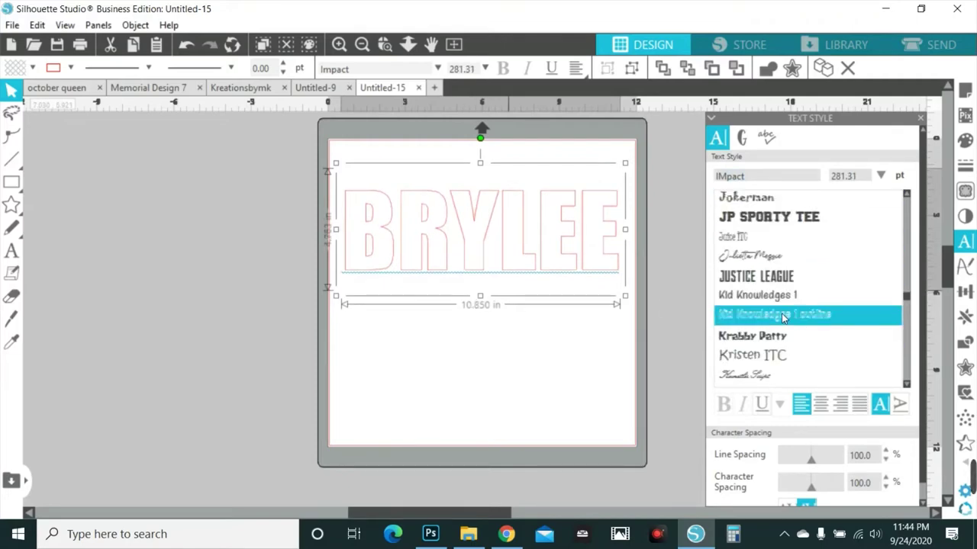
{"action": "scroll", "coordinate": [781, 313], "scroll_direction": "down", "scroll_amount": 3}
{"action": "scroll", "coordinate": [777, 324], "scroll_direction": "down", "scroll_amount": 1}
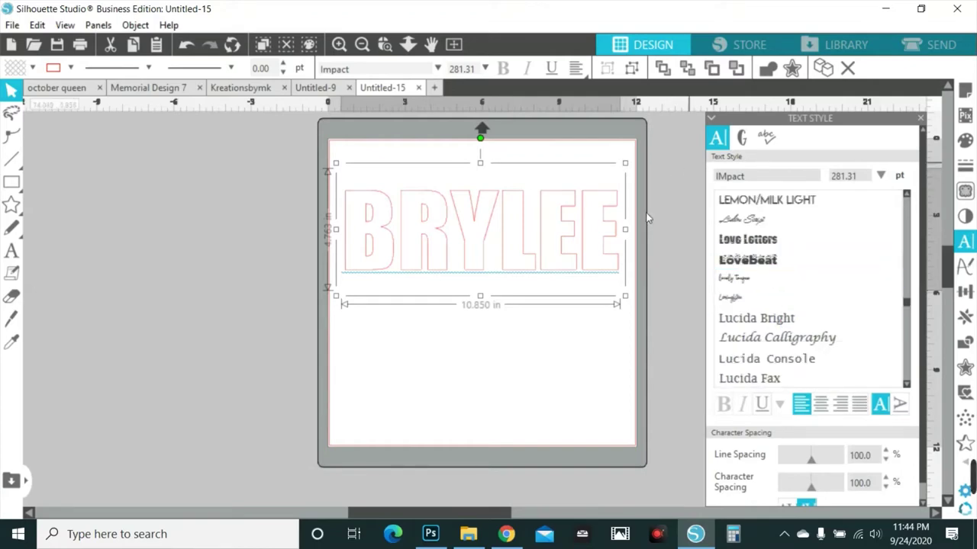
{"action": "key", "text": "ctrl+d"}
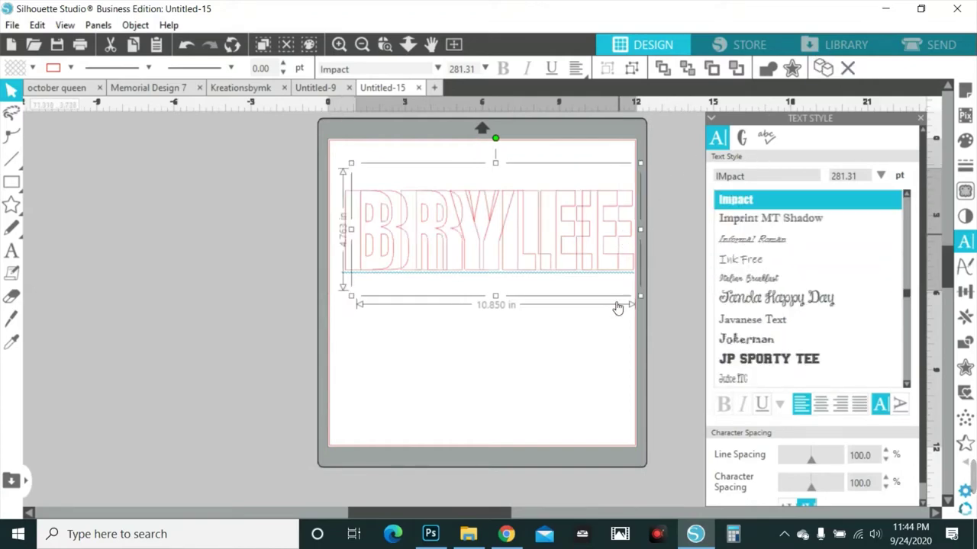
{"action": "left_click_drag", "start_coordinate": [617, 308], "coordinate": [329, 402]}
Step: Set the copy's font to Love Letters and move it entirely off the page's left side, level with the original
{"action": "left_click", "coordinate": [774, 176]}
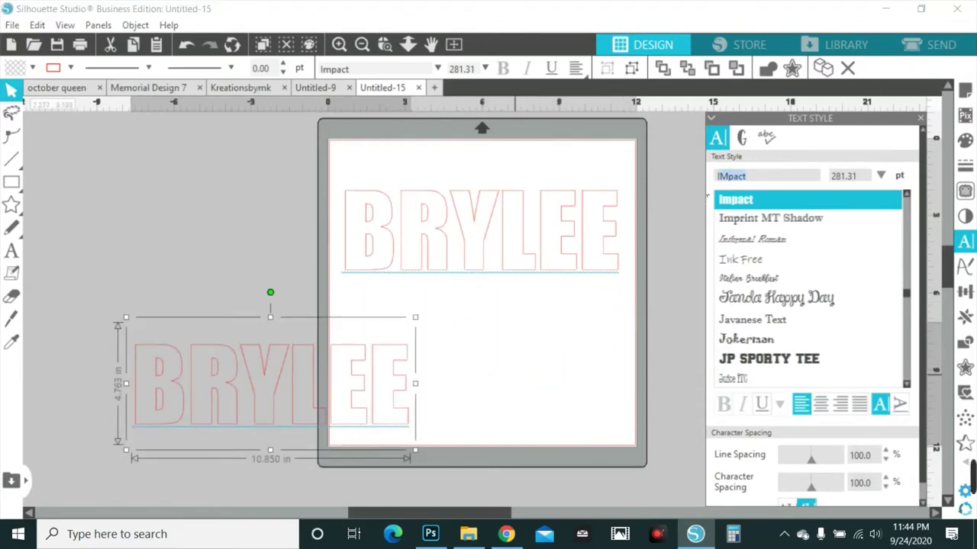
{"action": "type", "text": "lo"}
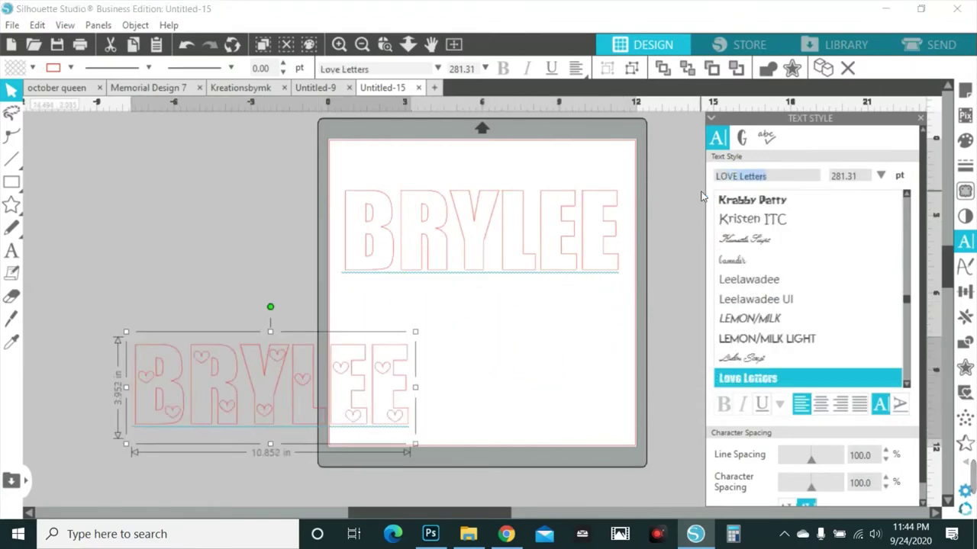
{"action": "left_click_drag", "start_coordinate": [225, 421], "coordinate": [99, 256]}
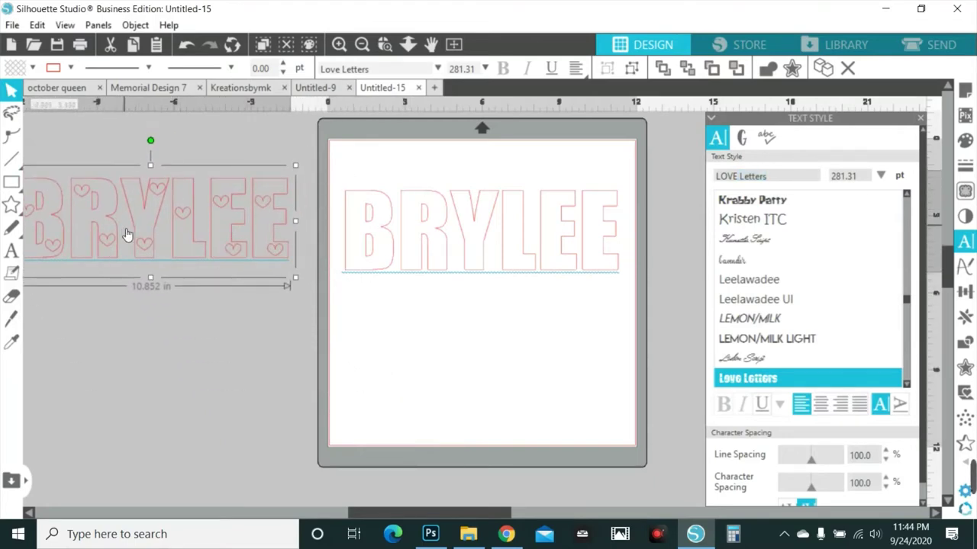
Step: Fill both the Impact name and the Love Letters name with black
{"action": "left_click", "coordinate": [458, 218]}
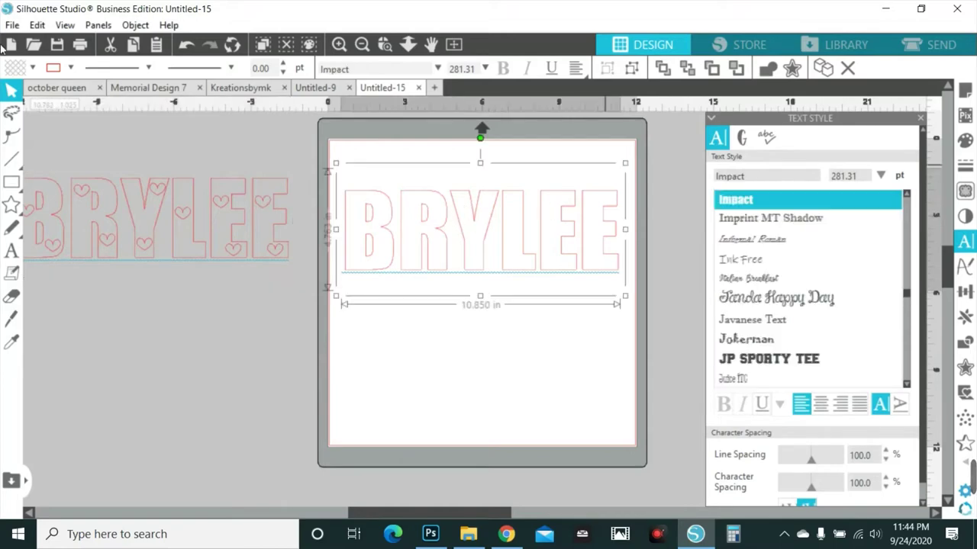
{"action": "left_click", "coordinate": [33, 69]}
{"action": "left_click", "coordinate": [57, 91]}
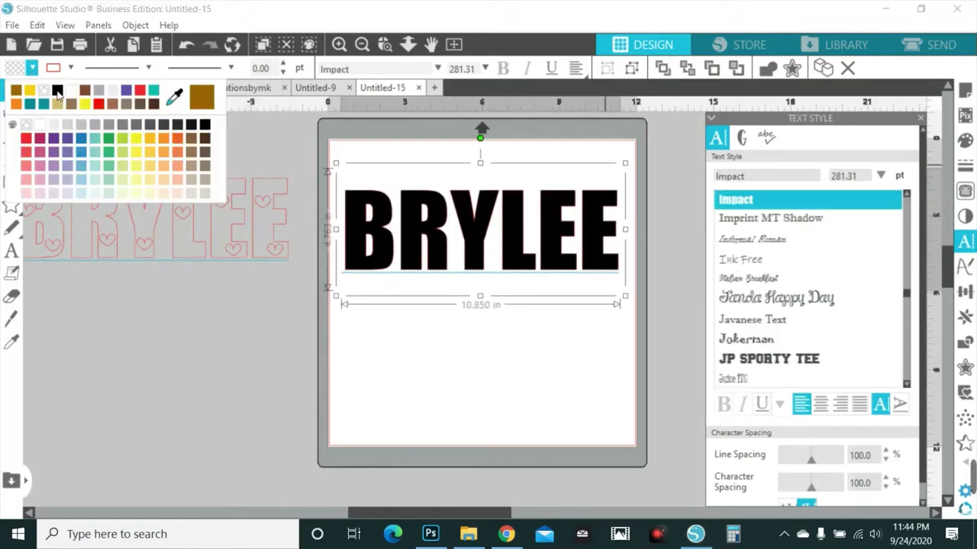
{"action": "left_click", "coordinate": [186, 243]}
{"action": "left_click", "coordinate": [181, 255]}
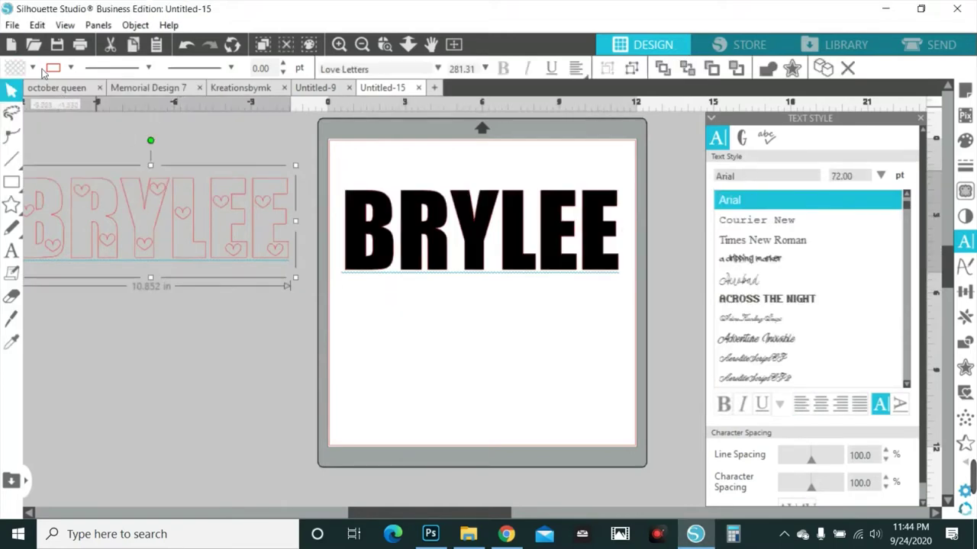
{"action": "left_click", "coordinate": [32, 69]}
{"action": "left_click", "coordinate": [12, 91]}
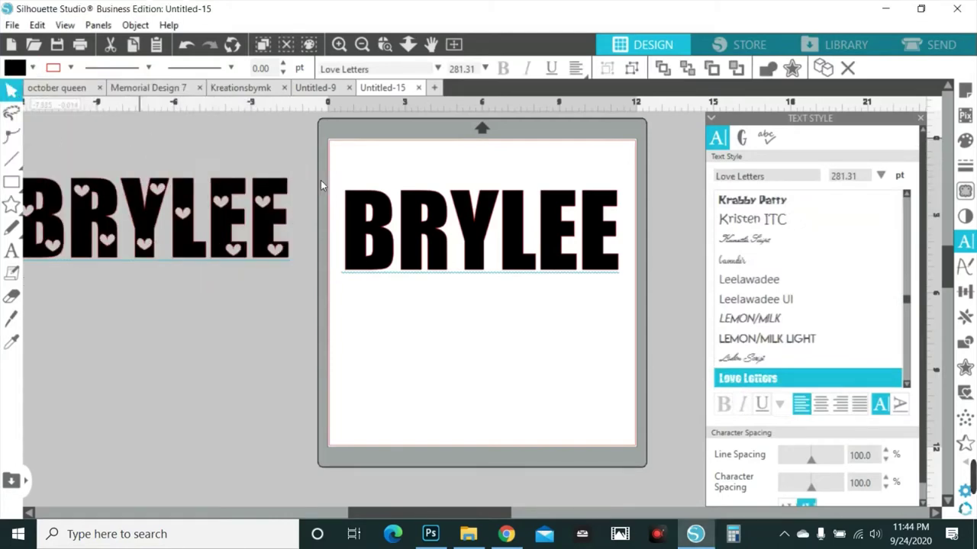
Step: Try to make the line colour of both names transparent
{"action": "left_click_drag", "start_coordinate": [126, 165], "coordinate": [461, 258]}
{"action": "left_click", "coordinate": [70, 68]}
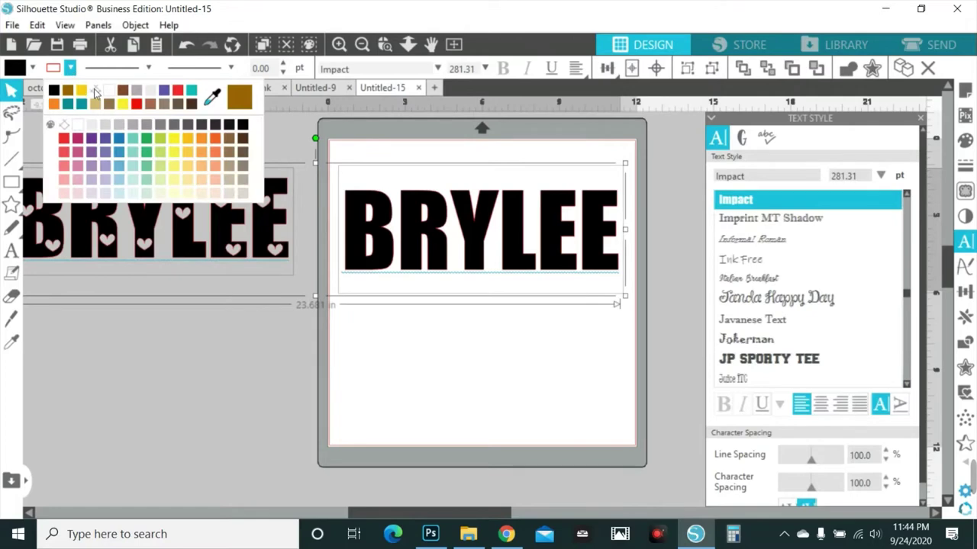
{"action": "left_click", "coordinate": [95, 91]}
Step: Move the Impact name off the page, directly above the Love Letters name
{"action": "left_click", "coordinate": [429, 273]}
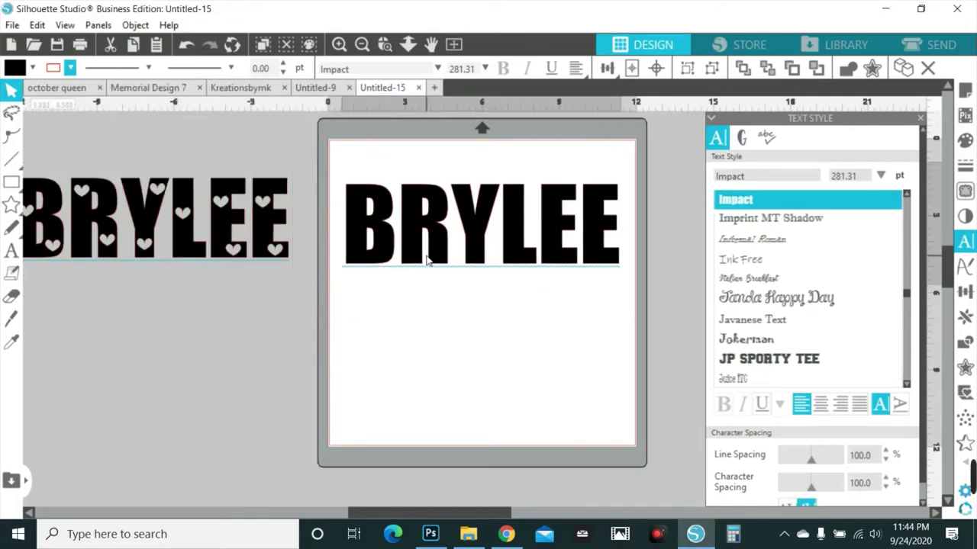
{"action": "left_click", "coordinate": [362, 45]}
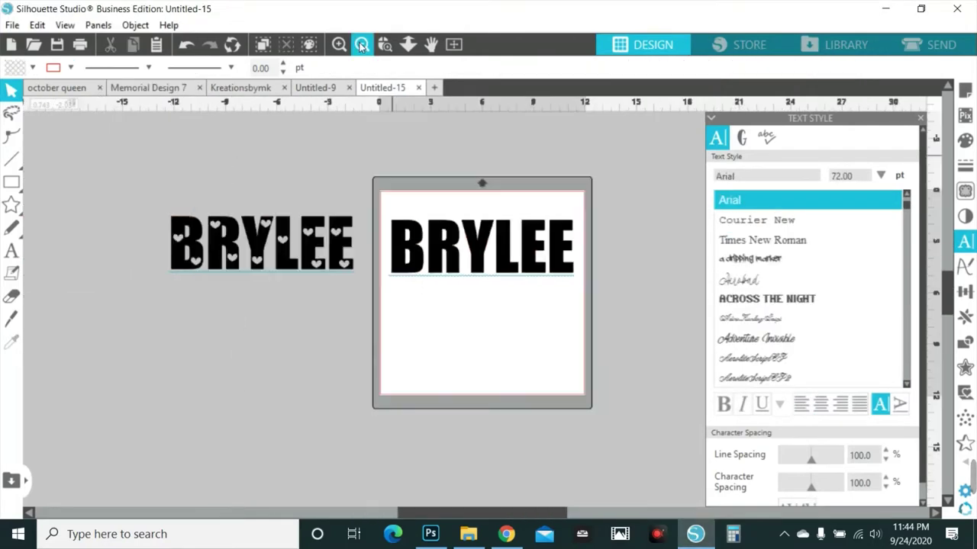
{"action": "left_click_drag", "start_coordinate": [447, 262], "coordinate": [228, 189]}
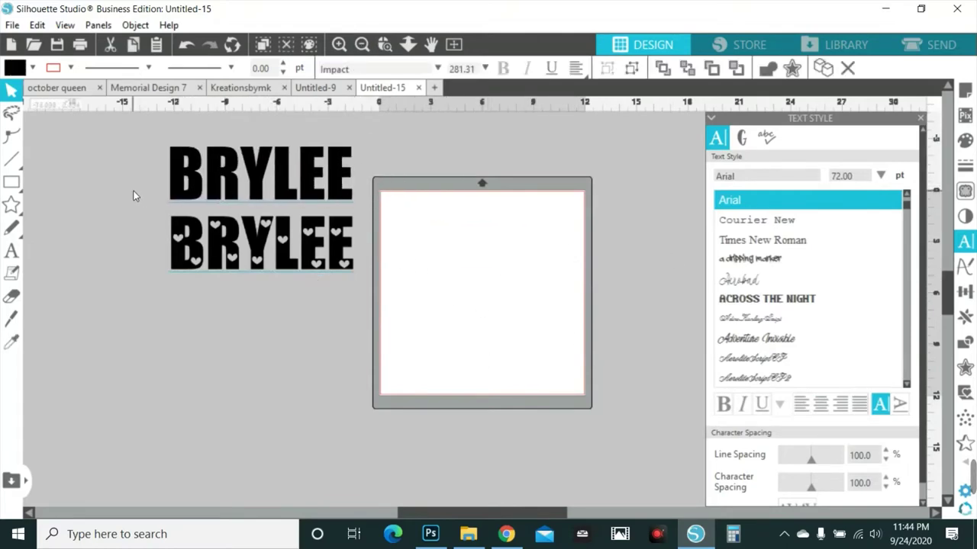
Step: Copy and paste both the Impact name and the Love Letters name together
{"action": "left_click", "coordinate": [336, 264], "text": "shift"}
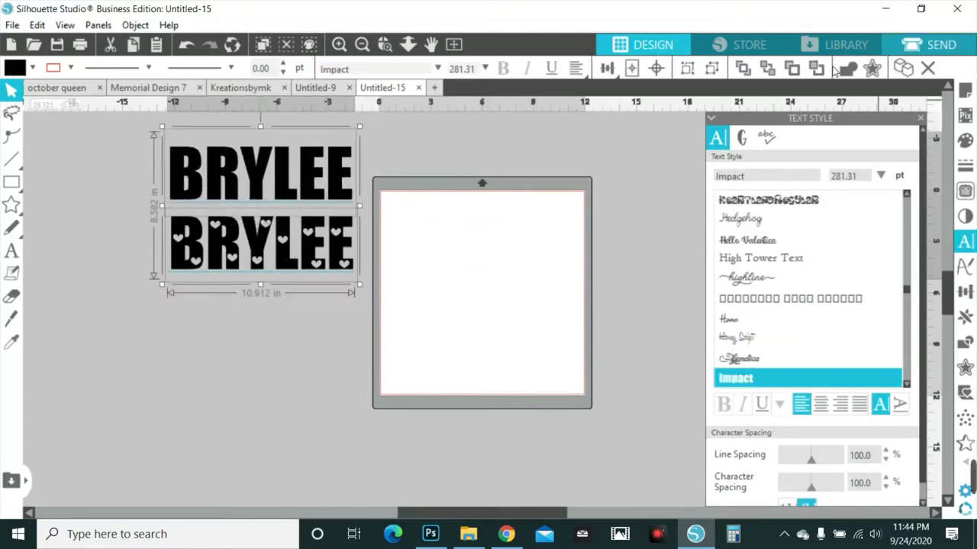
{"action": "key", "text": "ctrl+c"}
{"action": "key", "text": "ctrl+v"}
Step: Place the Impact copy to the right of its original and the Love Letters copy to the left of its original
{"action": "left_click_drag", "start_coordinate": [341, 188], "coordinate": [510, 185]}
{"action": "left_click", "coordinate": [390, 357]}
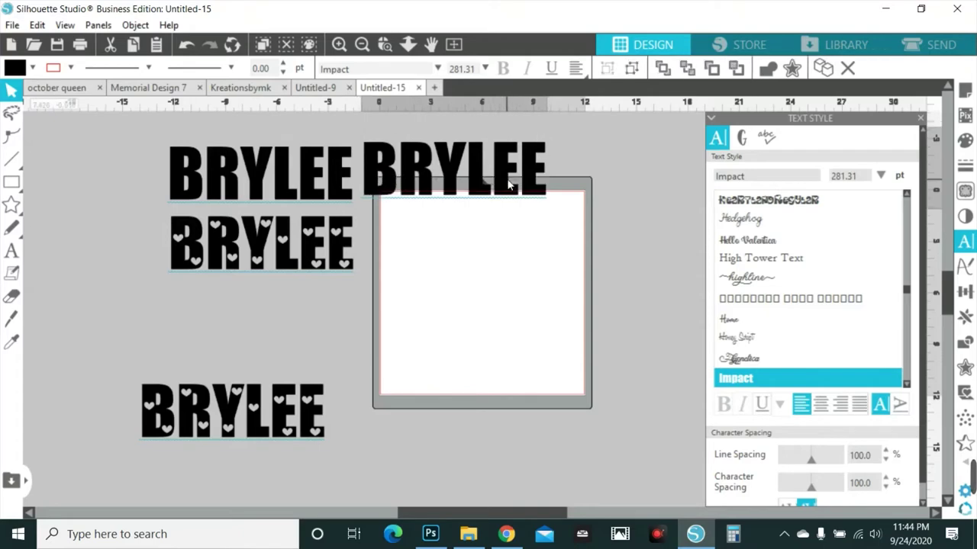
{"action": "left_click_drag", "start_coordinate": [188, 463], "coordinate": [119, 313]}
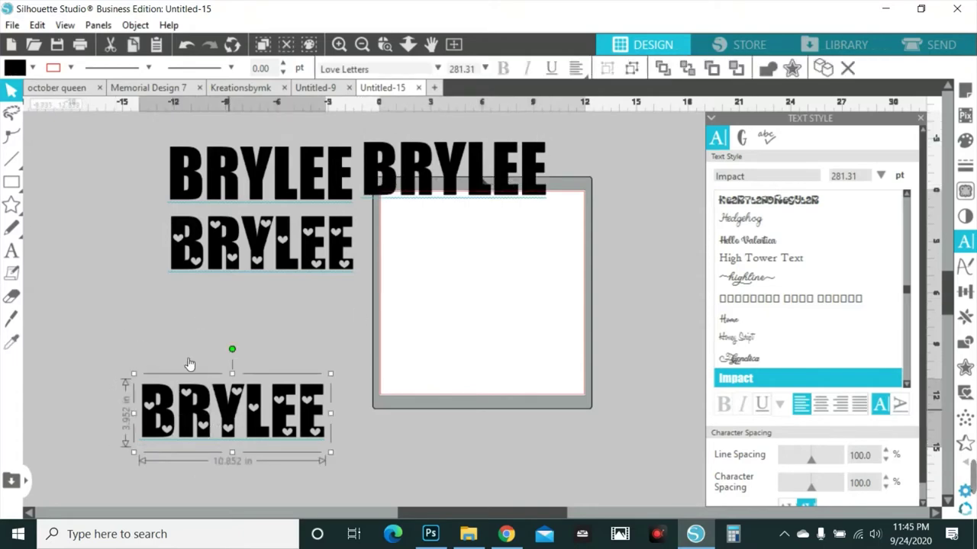
{"action": "left_click_drag", "start_coordinate": [231, 413], "coordinate": [66, 244]}
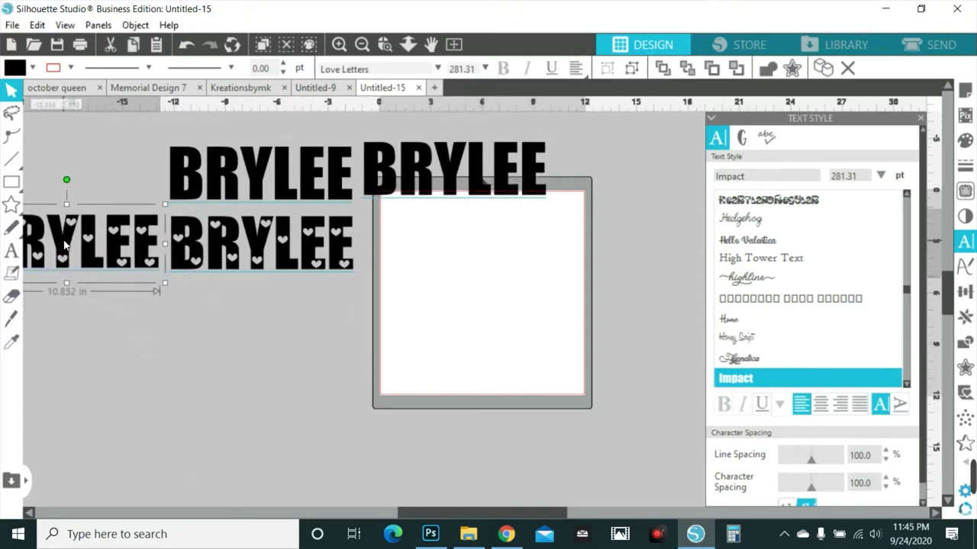
{"action": "left_click", "coordinate": [447, 187]}
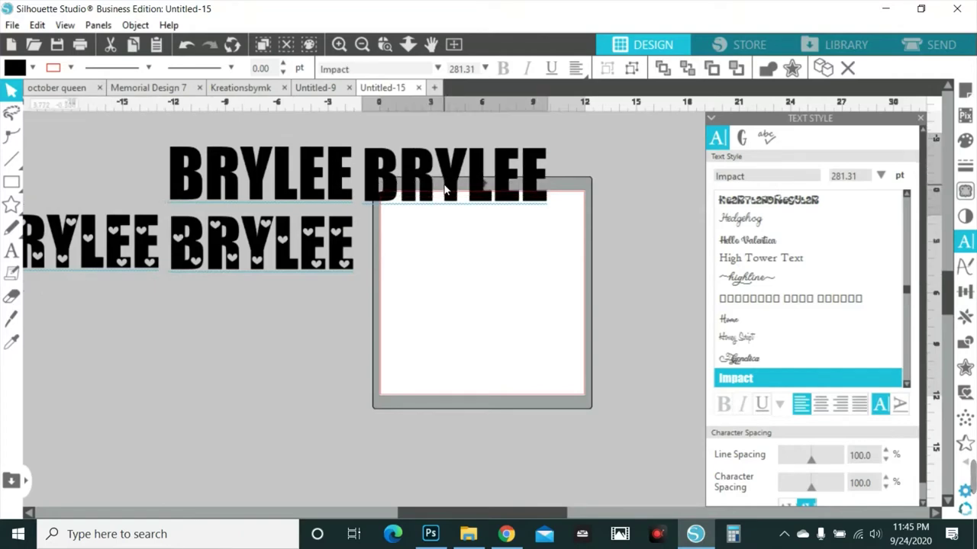
Step: Move the Impact copy over the page down to its lower edge and cut it horizontally through the middle with the Knife tool
{"action": "left_click", "coordinate": [449, 188]}
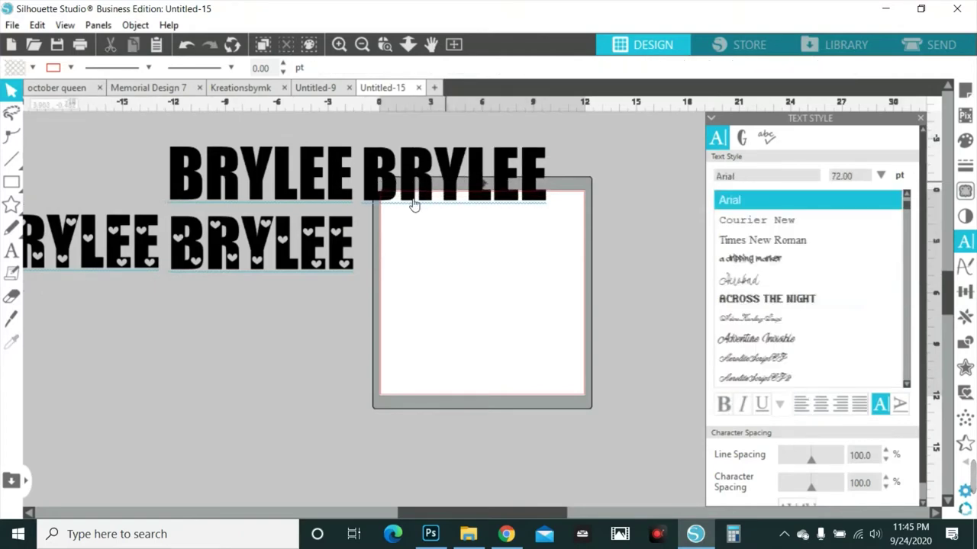
{"action": "left_click_drag", "start_coordinate": [455, 181], "coordinate": [338, 374]}
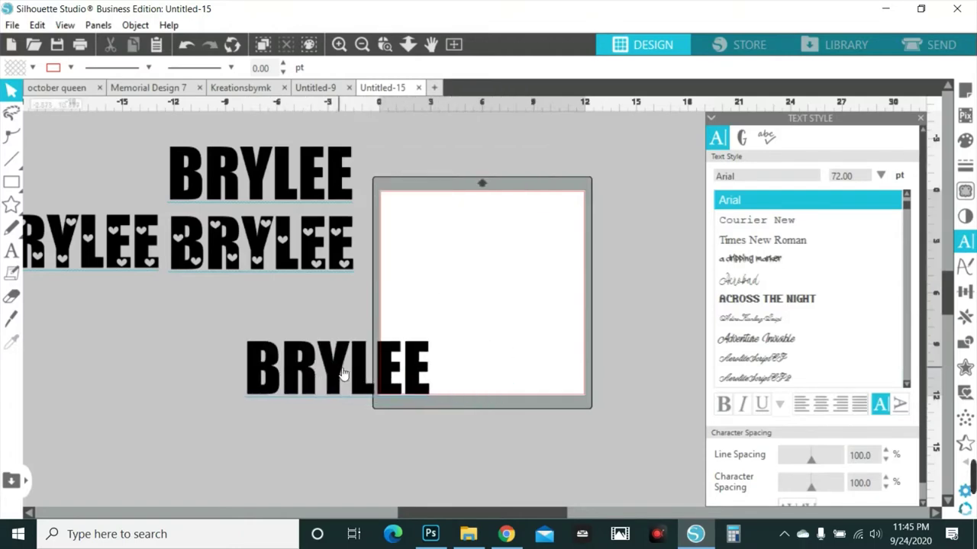
{"action": "left_click", "coordinate": [10, 296]}
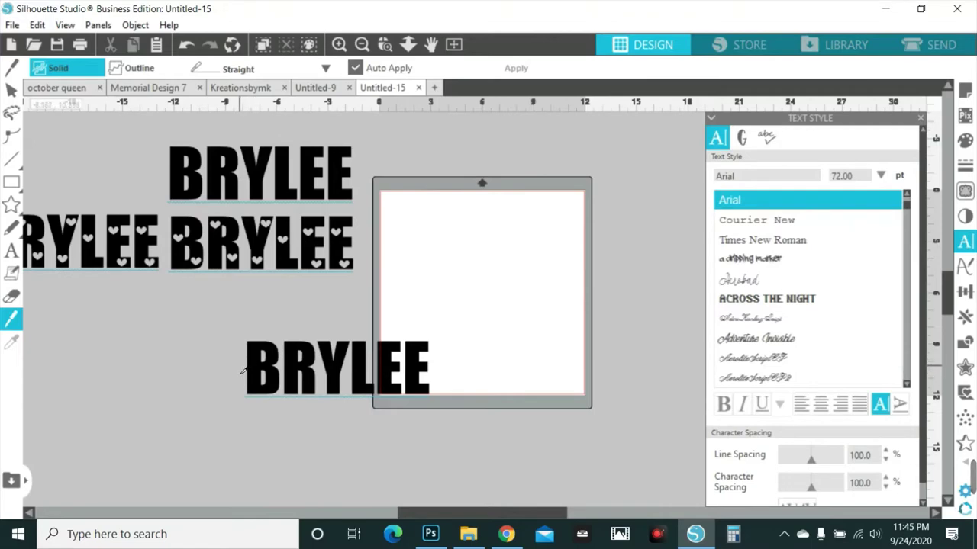
{"action": "left_click_drag", "start_coordinate": [241, 378], "coordinate": [446, 382]}
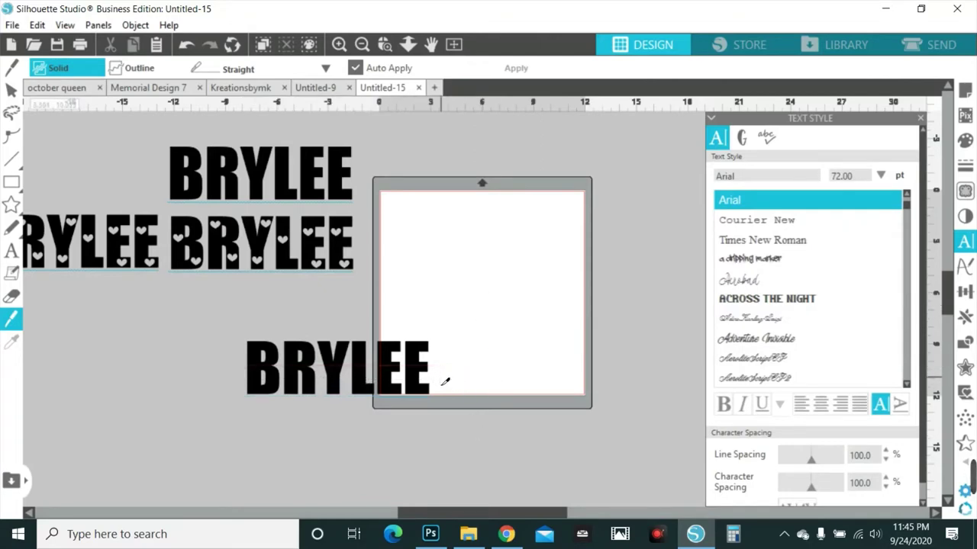
{"action": "left_click", "coordinate": [11, 90]}
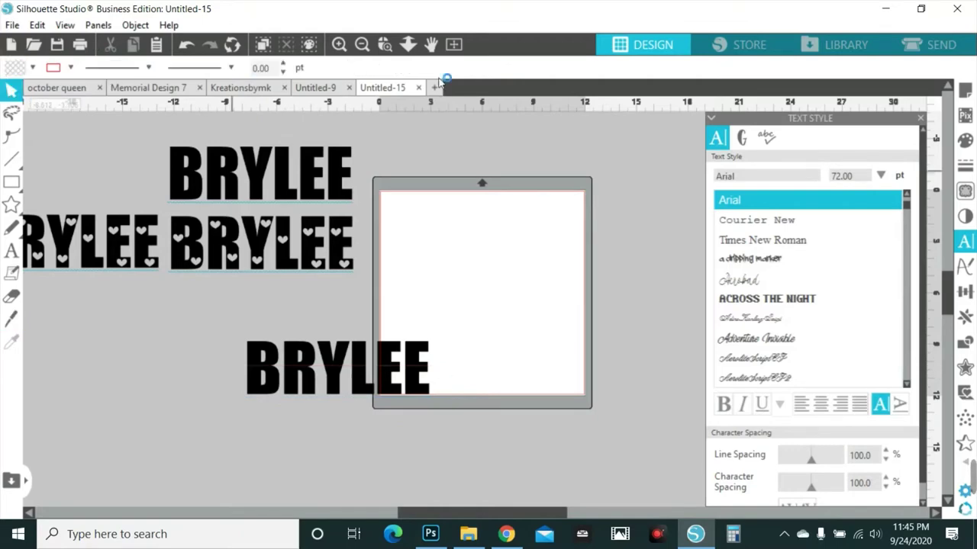
Step: Group the upper letter halves of the sliced Impact name and move them up to the page's top edge
{"action": "left_click", "coordinate": [338, 44]}
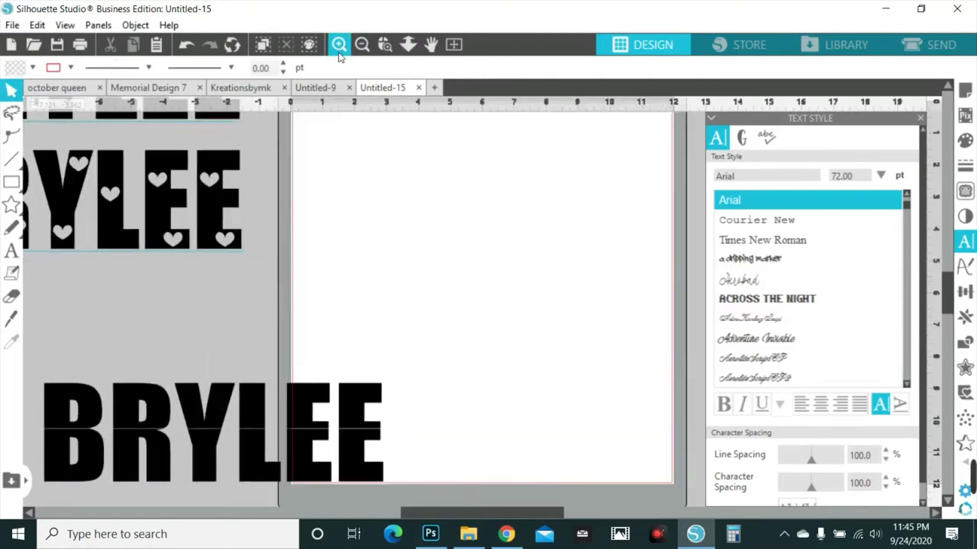
{"action": "left_click_drag", "start_coordinate": [480, 513], "coordinate": [421, 513]}
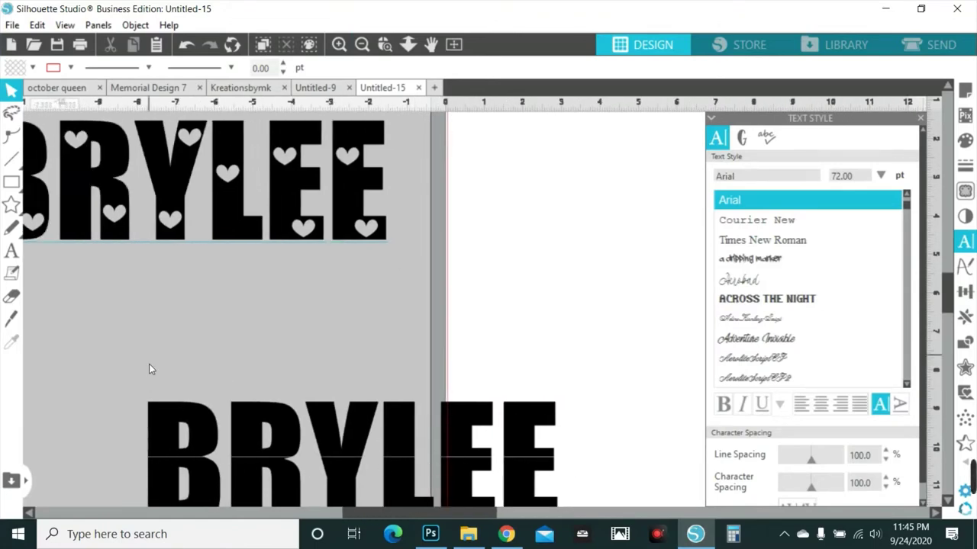
{"action": "left_click_drag", "start_coordinate": [150, 366], "coordinate": [525, 432]}
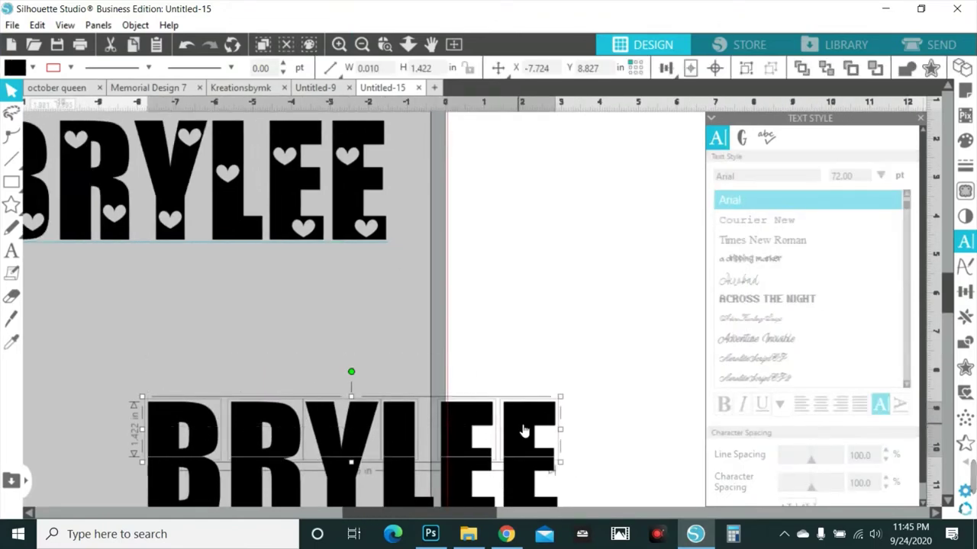
{"action": "right_click", "coordinate": [524, 432]}
{"action": "left_click", "coordinate": [569, 252]}
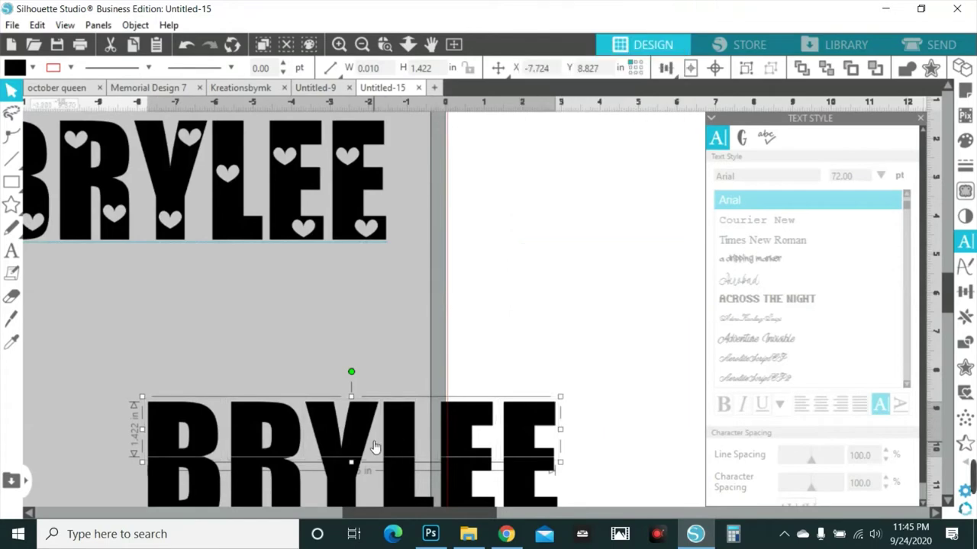
{"action": "left_click_drag", "start_coordinate": [375, 448], "coordinate": [580, 140]}
Step: Select all the lower letter halves of the sliced Impact name and group them
{"action": "left_click", "coordinate": [363, 44]}
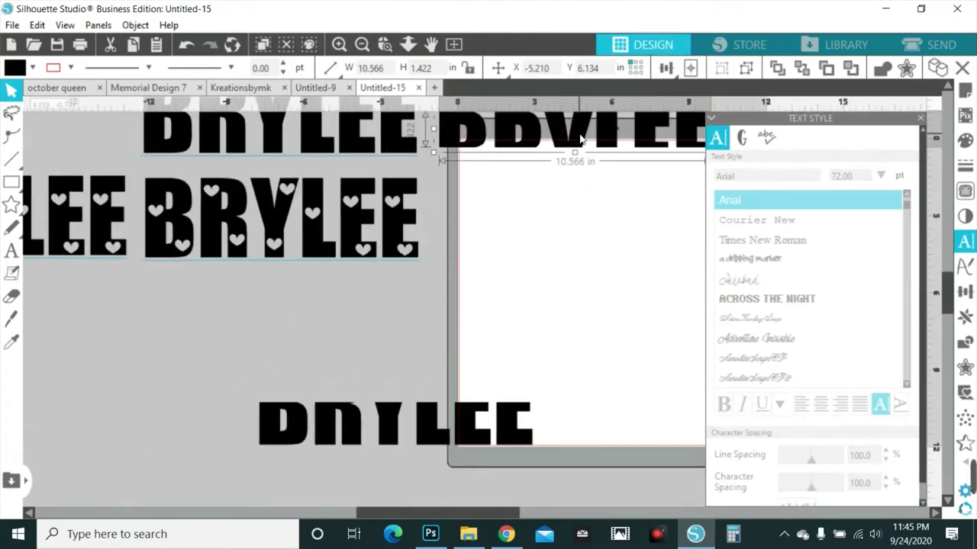
{"action": "left_click", "coordinate": [290, 437]}
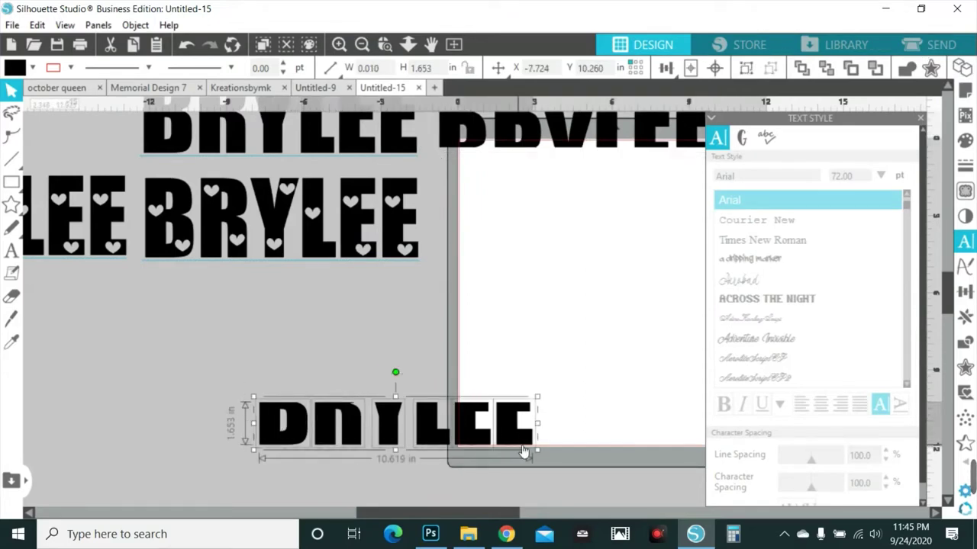
{"action": "right_click", "coordinate": [525, 447]}
{"action": "left_click", "coordinate": [567, 268]}
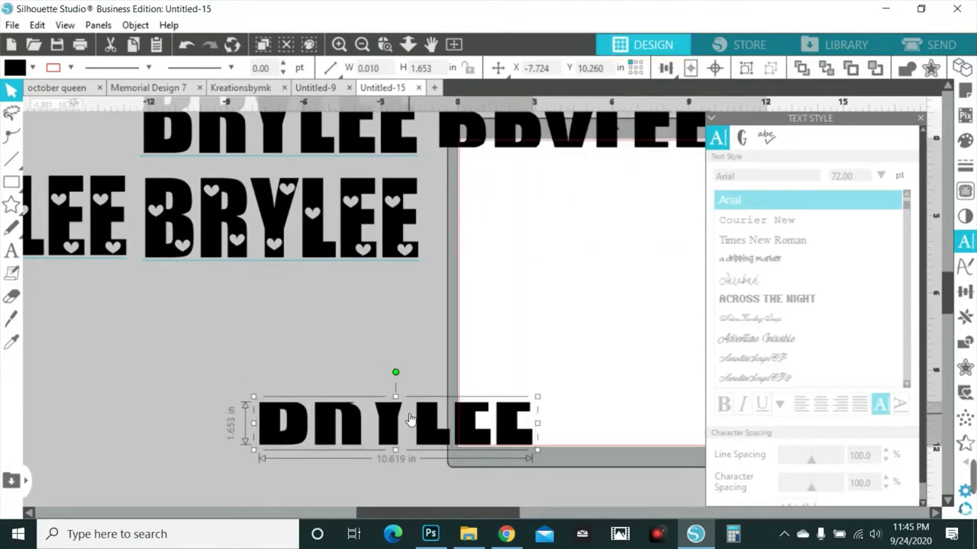
Step: Switch to Chrome and search Google Images for "red polka dot background"
{"action": "left_click", "coordinate": [10, 25]}
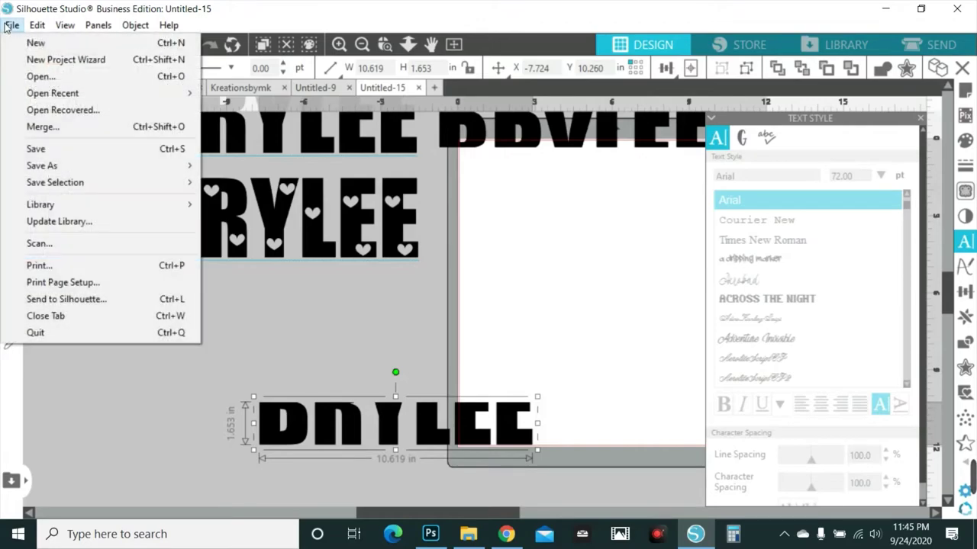
{"action": "left_click", "coordinate": [506, 534]}
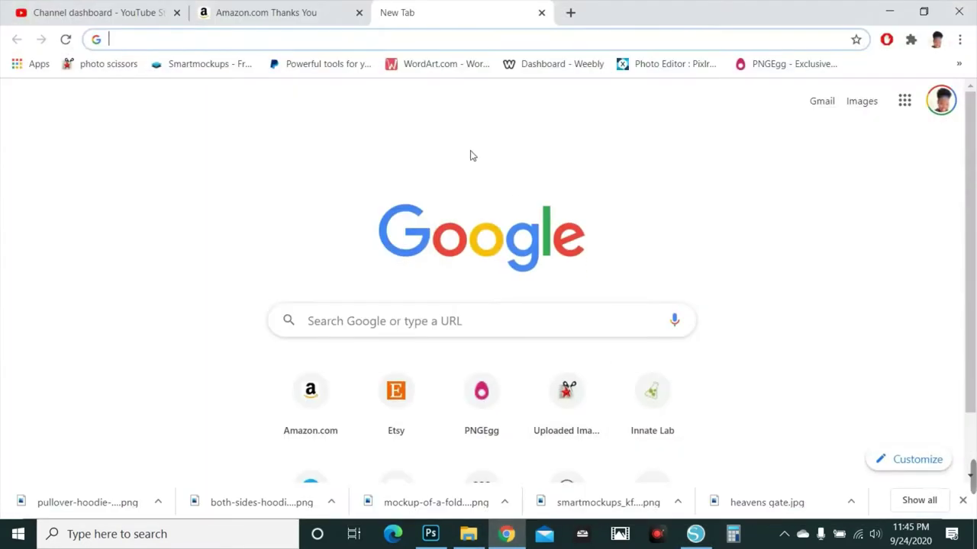
{"action": "left_click", "coordinate": [356, 42]}
{"action": "type", "text": "RED BO"}
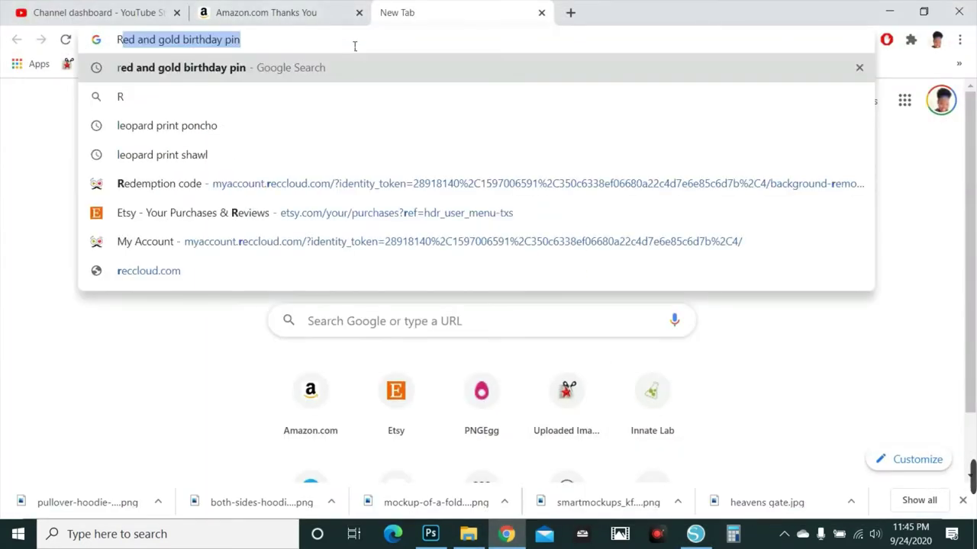
{"action": "key", "text": "BackSpace"}
{"action": "key", "text": "BackSpace"}
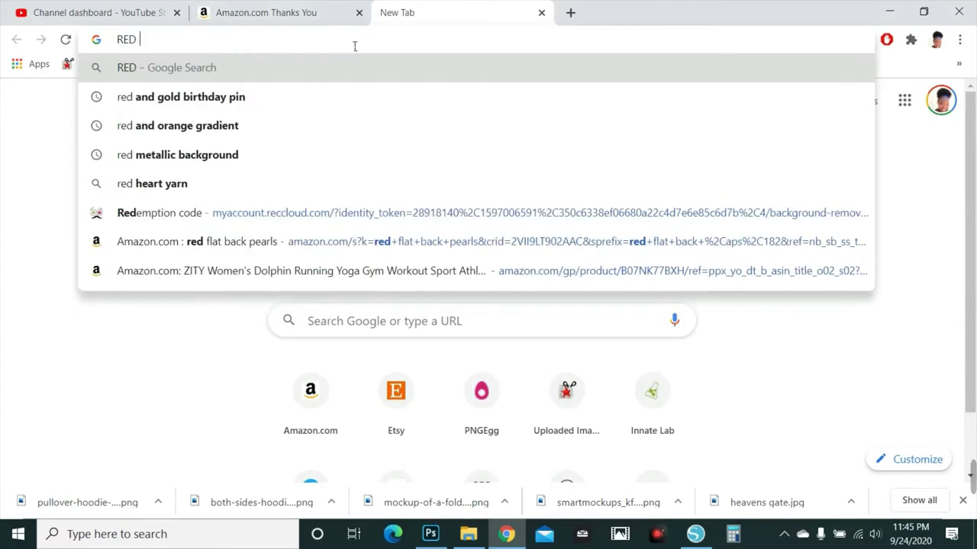
{"action": "type", "text": "POLDA D"}
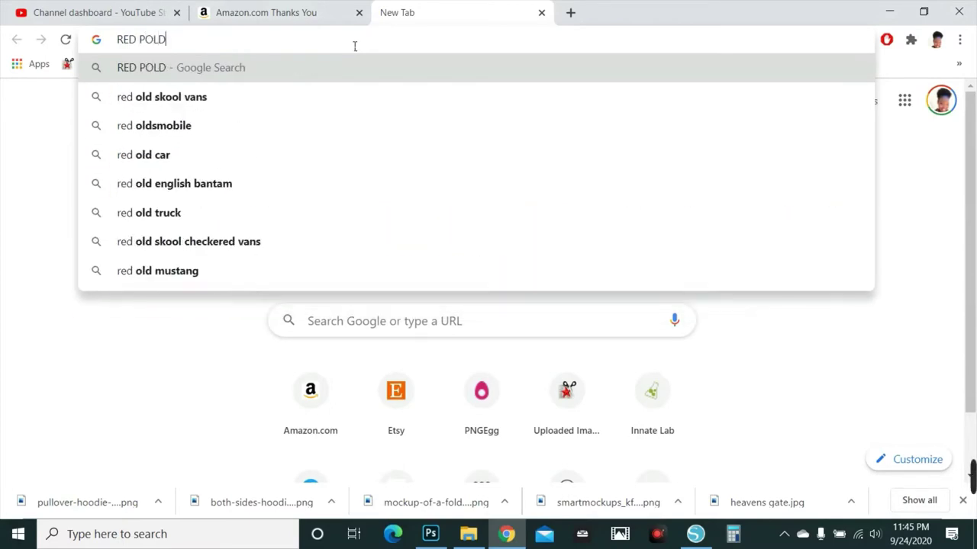
{"action": "key", "text": "BackSpace"}
{"action": "key", "text": "BackSpace"}
{"action": "key", "text": "BackSpace"}
{"action": "key", "text": "BackSpace"}
{"action": "type", "text": "KA DOT B"}
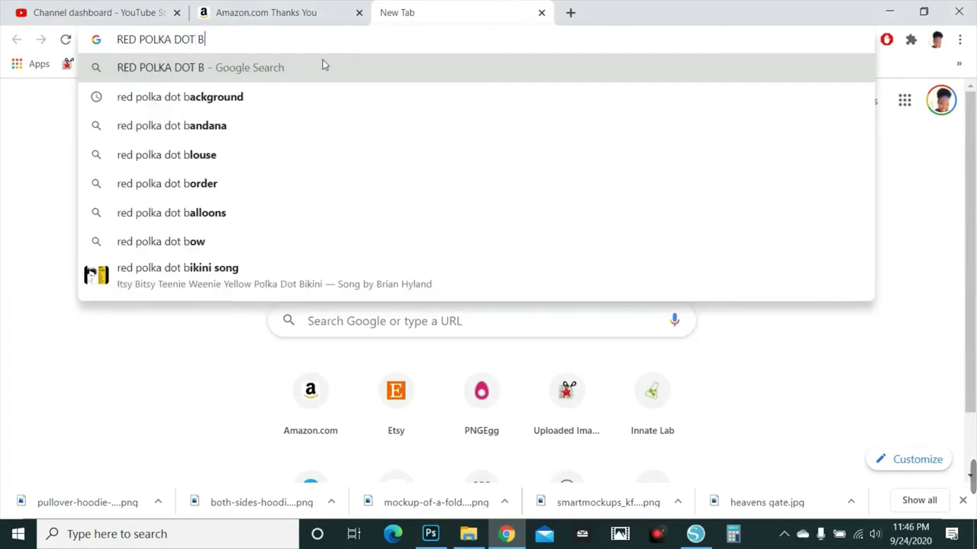
{"action": "left_click", "coordinate": [219, 97]}
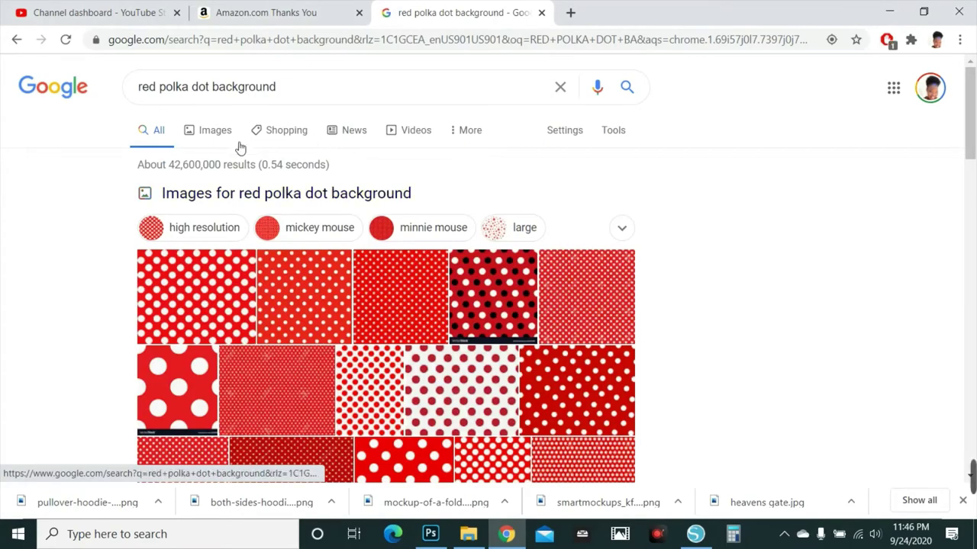
{"action": "left_click", "coordinate": [216, 137]}
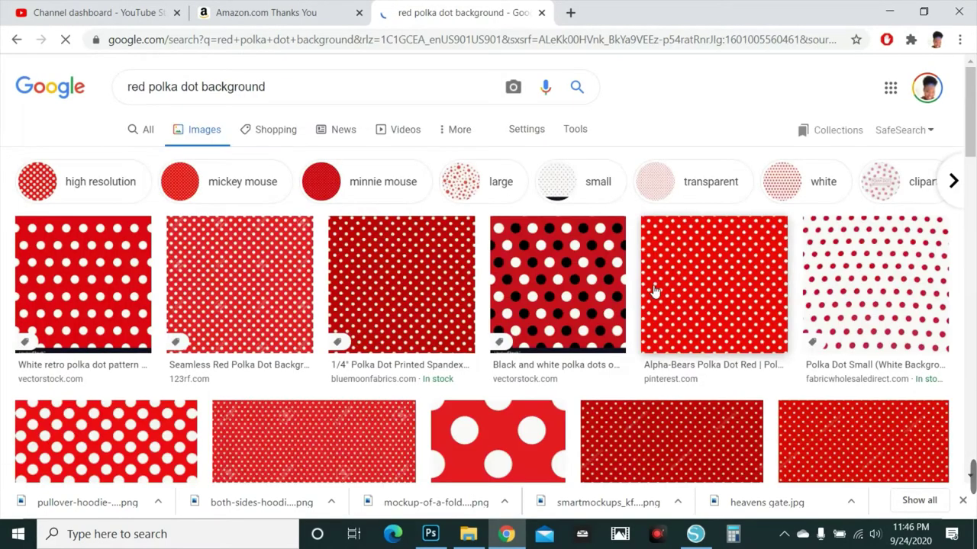
Step: Browse the image results and copy the Depositphotos red background with small white polka dots
{"action": "scroll", "coordinate": [417, 284], "scroll_direction": "down", "scroll_amount": 2}
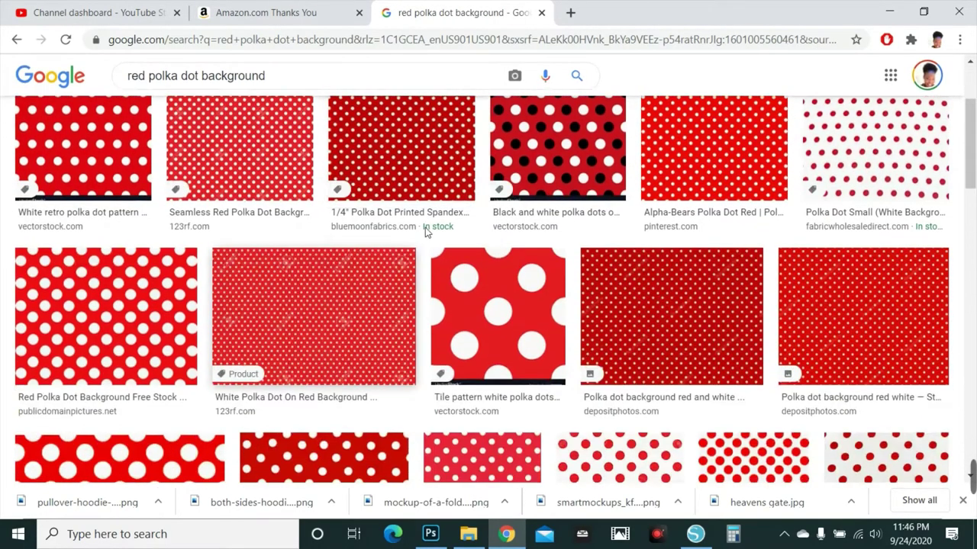
{"action": "scroll", "coordinate": [402, 191], "scroll_direction": "up", "scroll_amount": 1}
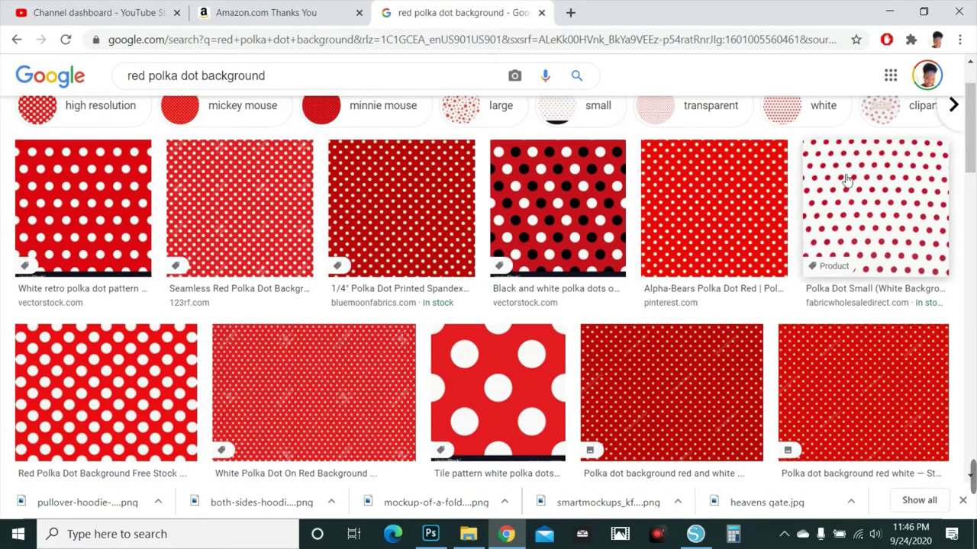
{"action": "scroll", "coordinate": [580, 242], "scroll_direction": "up", "scroll_amount": 1}
{"action": "scroll", "coordinate": [580, 241], "scroll_direction": "down", "scroll_amount": 3}
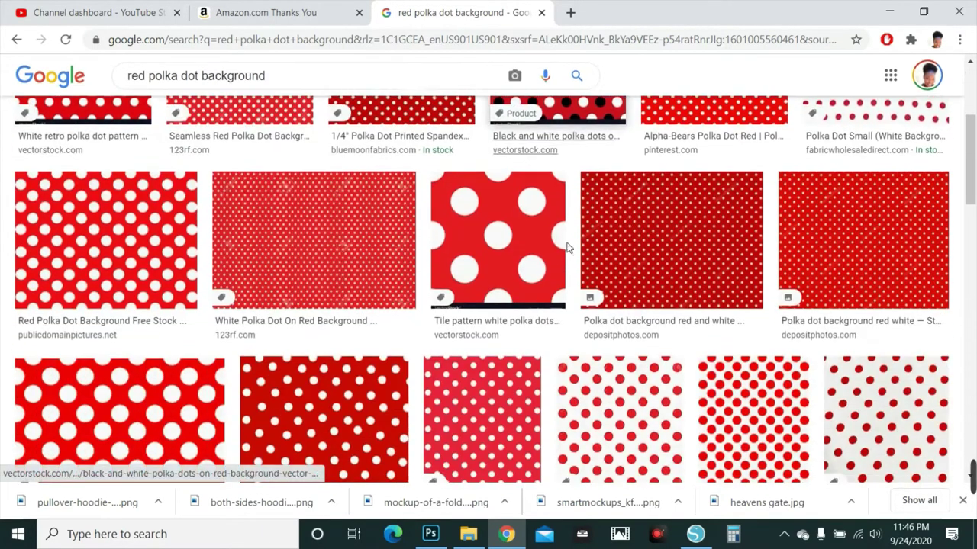
{"action": "left_click", "coordinate": [835, 242]}
{"action": "right_click", "coordinate": [790, 252]}
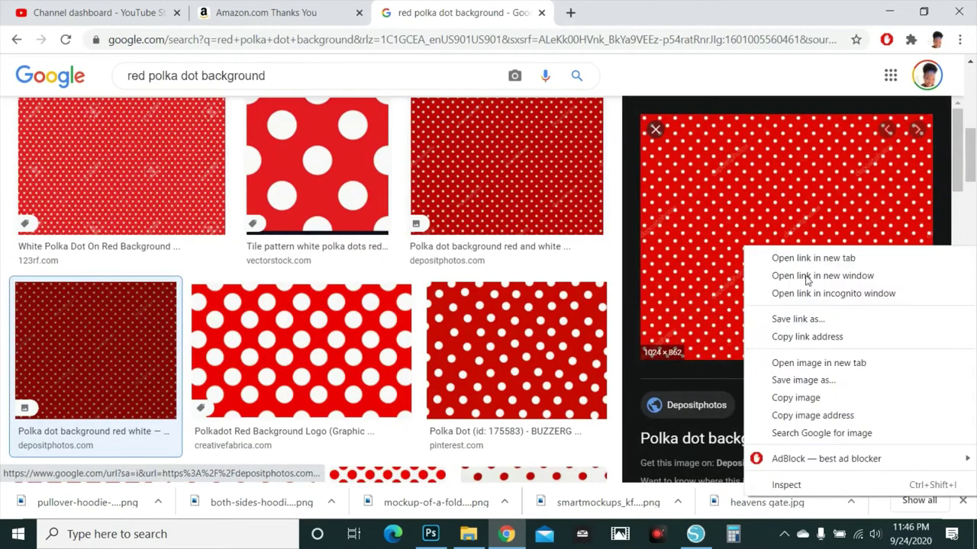
{"action": "left_click", "coordinate": [824, 399]}
Step: Switch to Silhouette Studio and paste the copied polka dot image into the design
{"action": "left_click", "coordinate": [712, 536]}
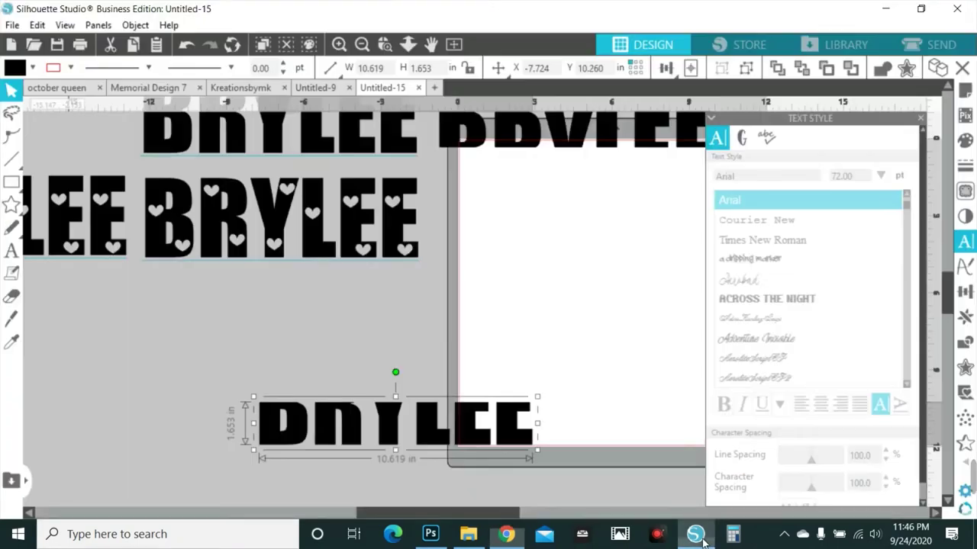
{"action": "right_click", "coordinate": [495, 360]}
{"action": "left_click", "coordinate": [543, 180]}
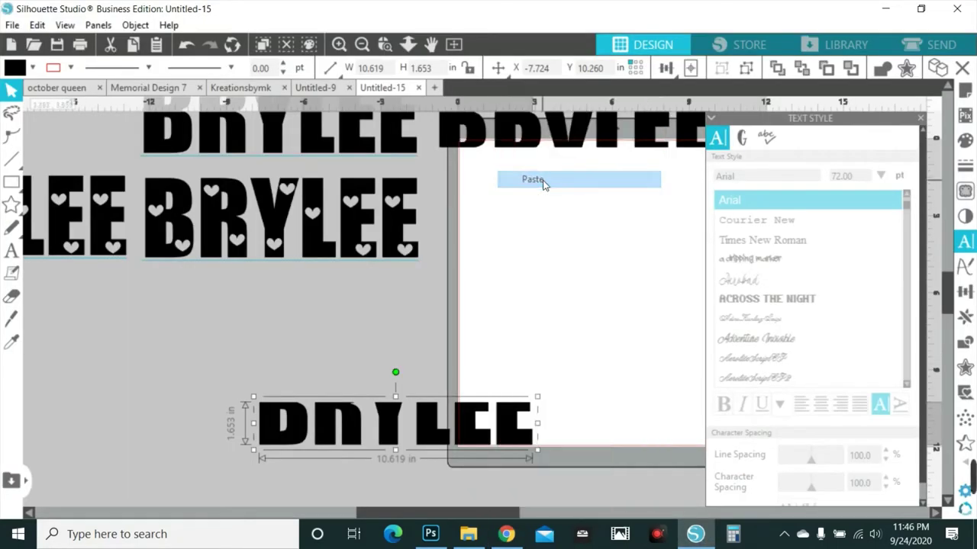
{"action": "left_click", "coordinate": [615, 241]}
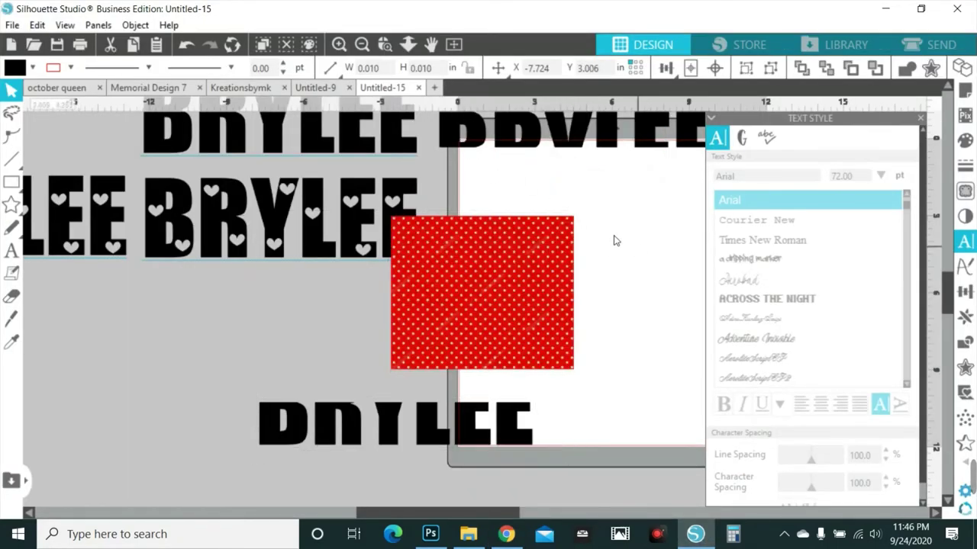
Step: Move the polka dot image off the page below the Love Letters names and enlarge it to about 13 in wide
{"action": "left_click", "coordinate": [362, 44]}
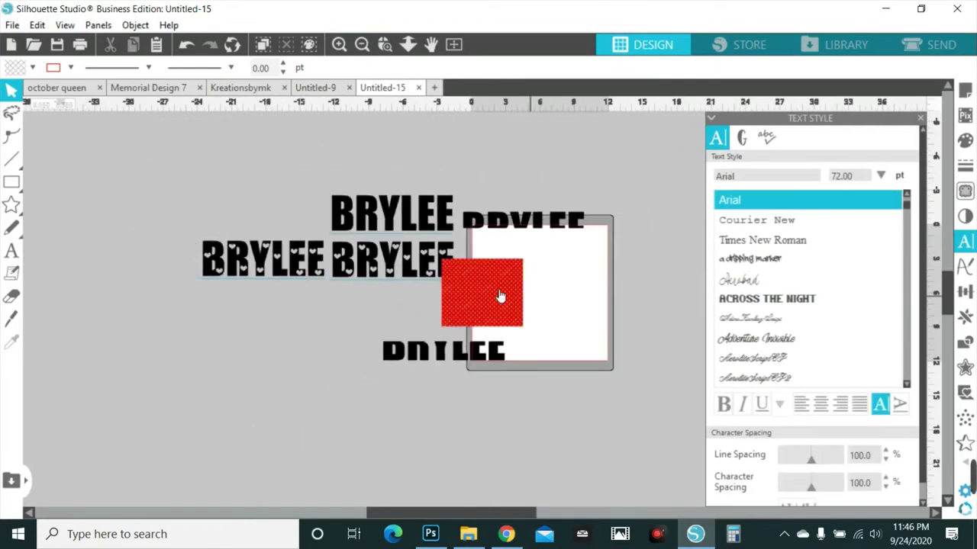
{"action": "left_click_drag", "start_coordinate": [482, 293], "coordinate": [176, 354]}
{"action": "left_click_drag", "start_coordinate": [220, 407], "coordinate": [338, 434]}
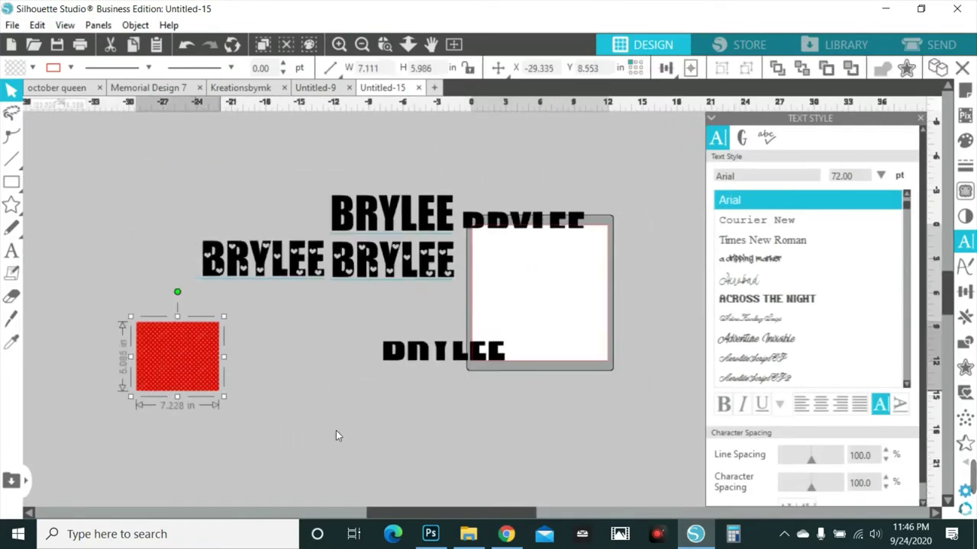
{"action": "left_click_drag", "start_coordinate": [341, 496], "coordinate": [327, 482]}
{"action": "left_click_drag", "start_coordinate": [307, 414], "coordinate": [318, 383]}
{"action": "left_click", "coordinate": [345, 462]}
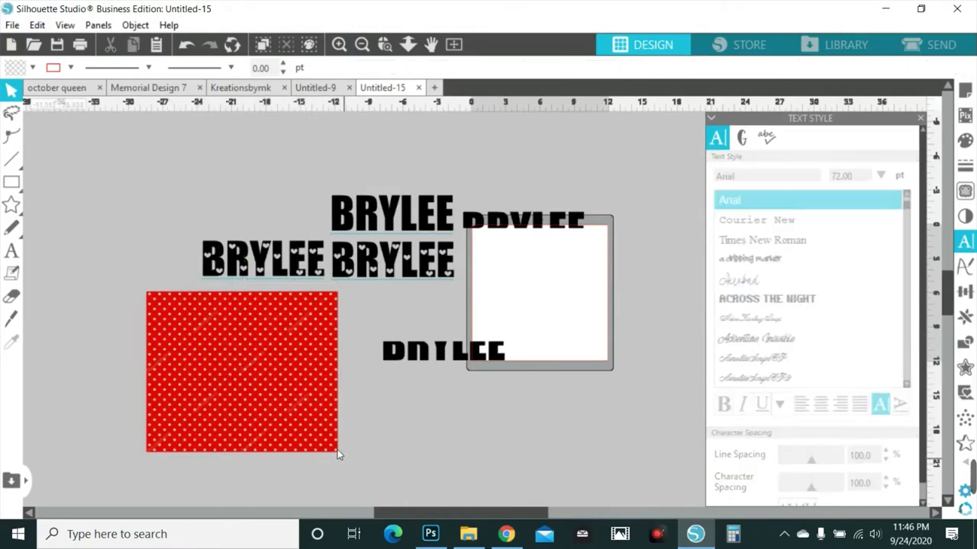
{"action": "left_click", "coordinate": [338, 450]}
{"action": "left_click_drag", "start_coordinate": [345, 456], "coordinate": [314, 418]}
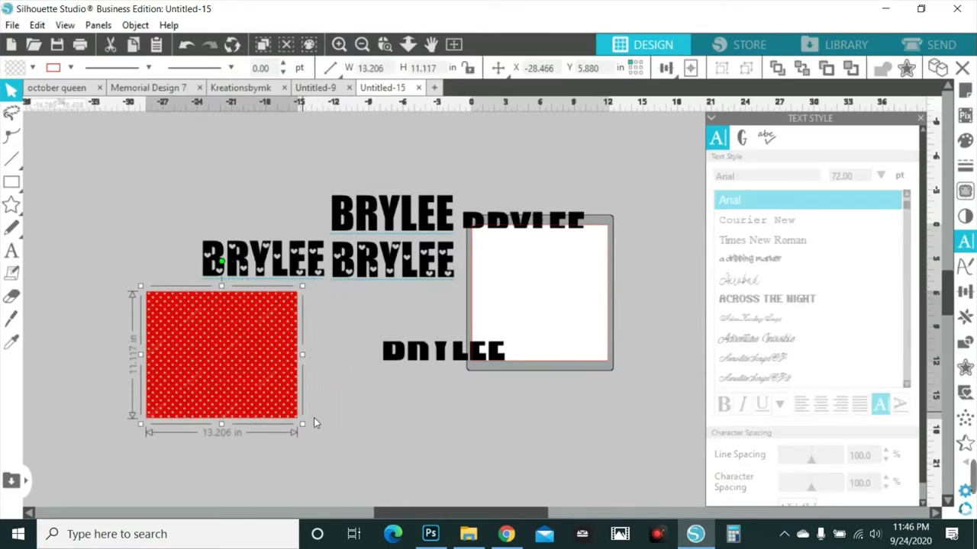
Step: Place the lower letter halves over the bottom part of the polka dot image and bring them to the front
{"action": "left_click_drag", "start_coordinate": [361, 302], "coordinate": [248, 398]}
{"action": "right_click", "coordinate": [435, 402]}
{"action": "left_click", "coordinate": [488, 441]}
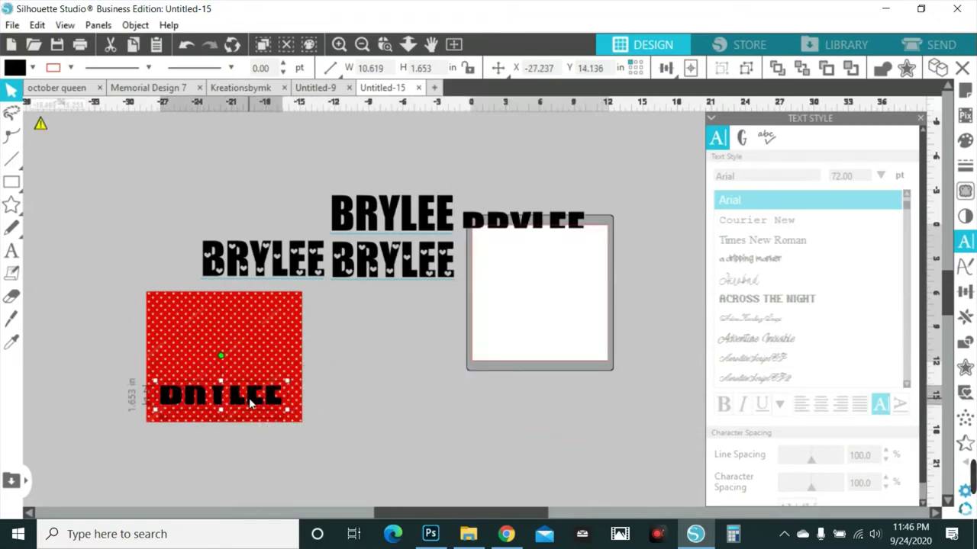
Step: Shrink the polka dot image to about 12 in wide so it fits the letter halves more closely
{"action": "left_click", "coordinate": [299, 412]}
{"action": "left_click_drag", "start_coordinate": [307, 429], "coordinate": [291, 415]}
{"action": "left_click_drag", "start_coordinate": [277, 360], "coordinate": [282, 362]}
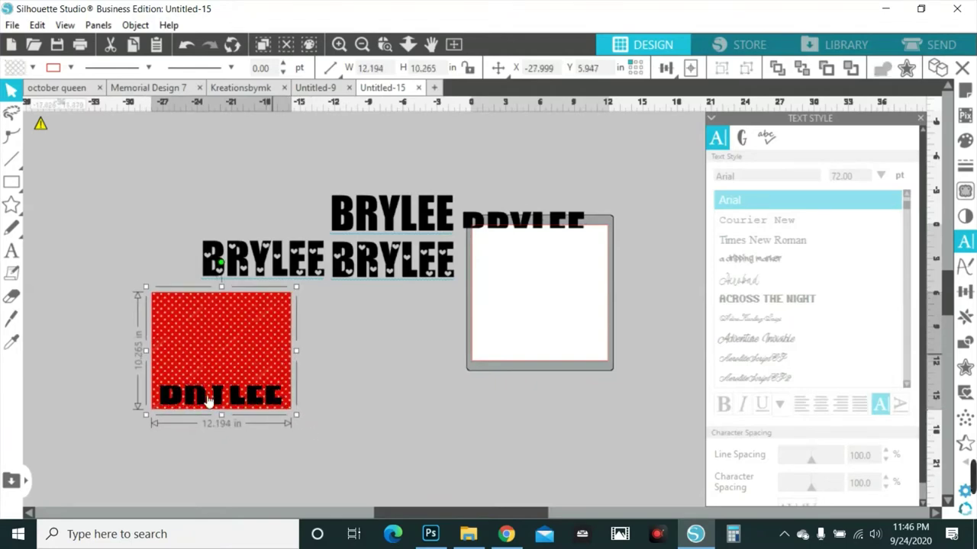
{"action": "left_click_drag", "start_coordinate": [153, 420], "coordinate": [150, 420]}
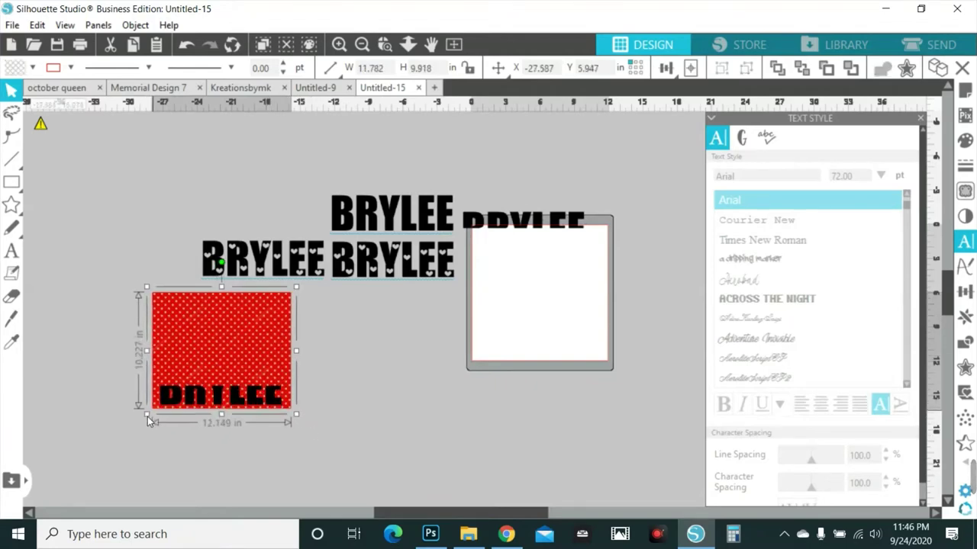
Step: Place the upper letter halves on the polka dot image just above the lower halves and bring them to the front
{"action": "left_click_drag", "start_coordinate": [544, 223], "coordinate": [240, 352]}
{"action": "right_click", "coordinate": [340, 329]}
{"action": "left_click", "coordinate": [420, 442]}
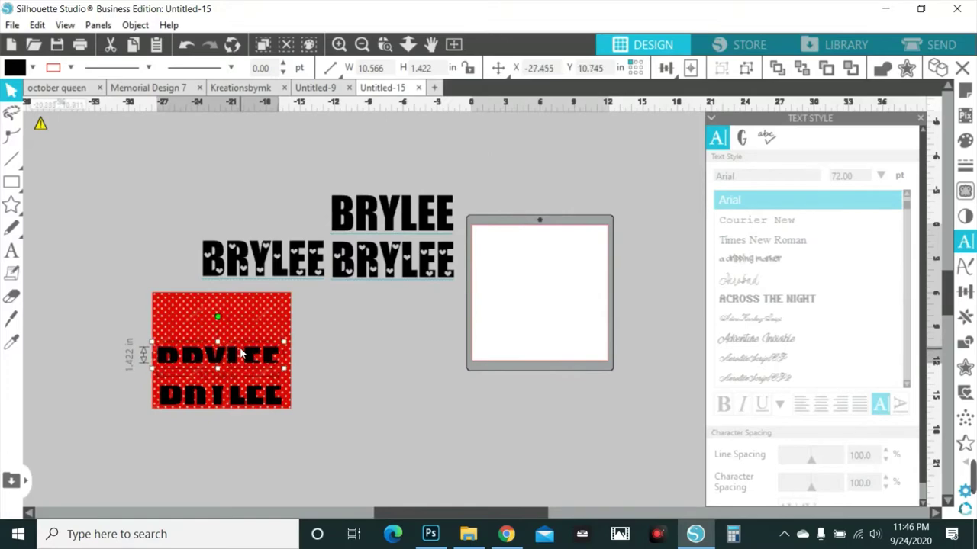
Step: Shrink the polka dot image slightly to about 11.9 in wide and move the lower letter halves up close beneath the upper halves
{"action": "left_click", "coordinate": [299, 382], "text": "shift"}
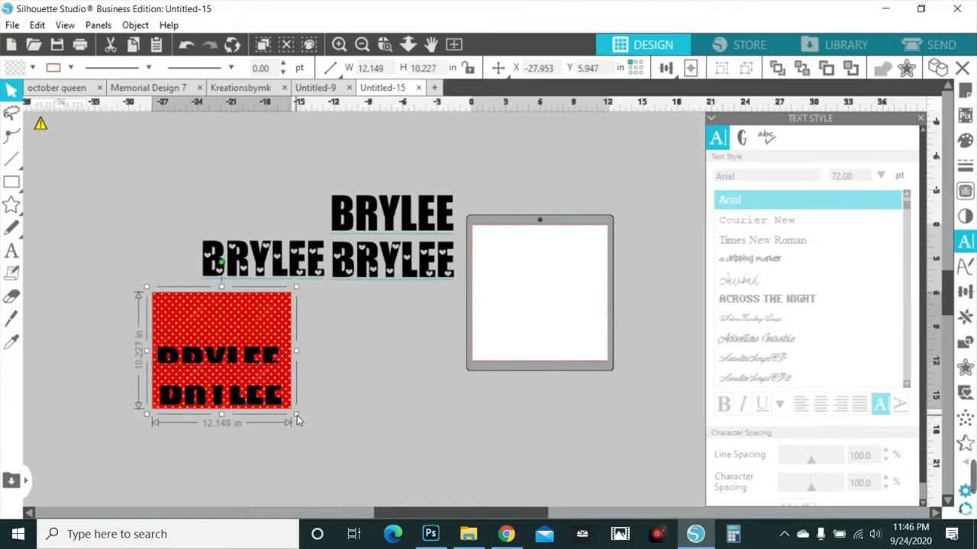
{"action": "left_click_drag", "start_coordinate": [297, 416], "coordinate": [269, 388]}
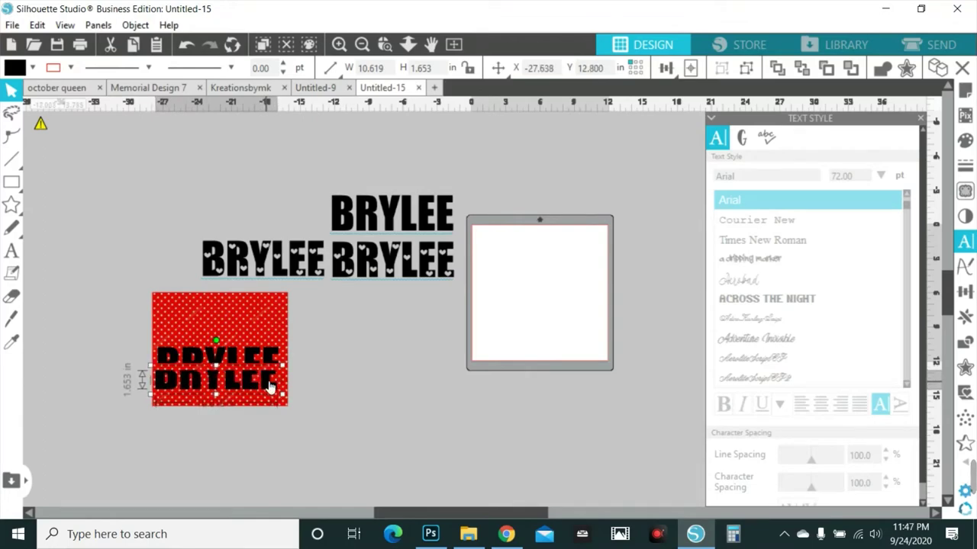
{"action": "left_click", "coordinate": [252, 365]}
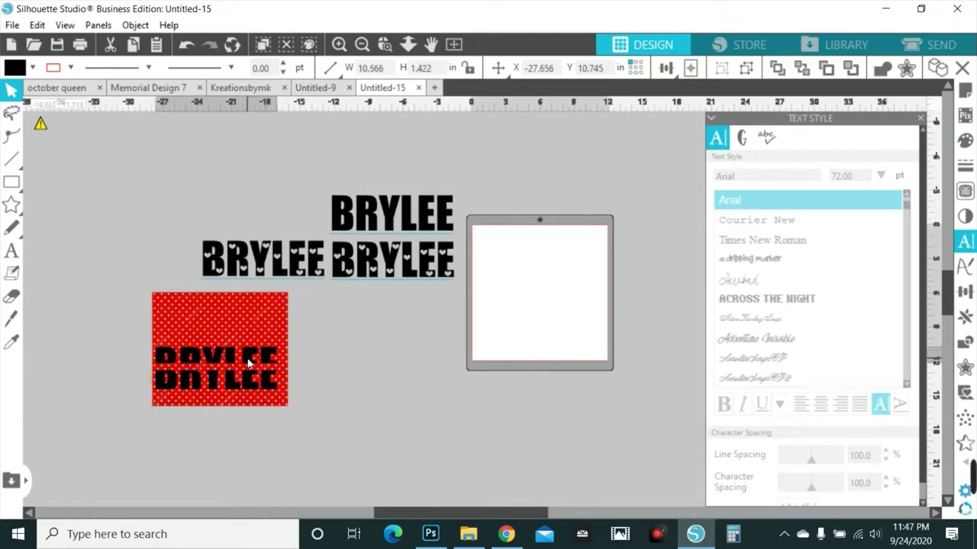
Step: Shrink the polka dot image to about 11 in wide so it fits closely around both rows of letter halves
{"action": "left_click", "coordinate": [339, 46]}
{"action": "left_click", "coordinate": [187, 459]}
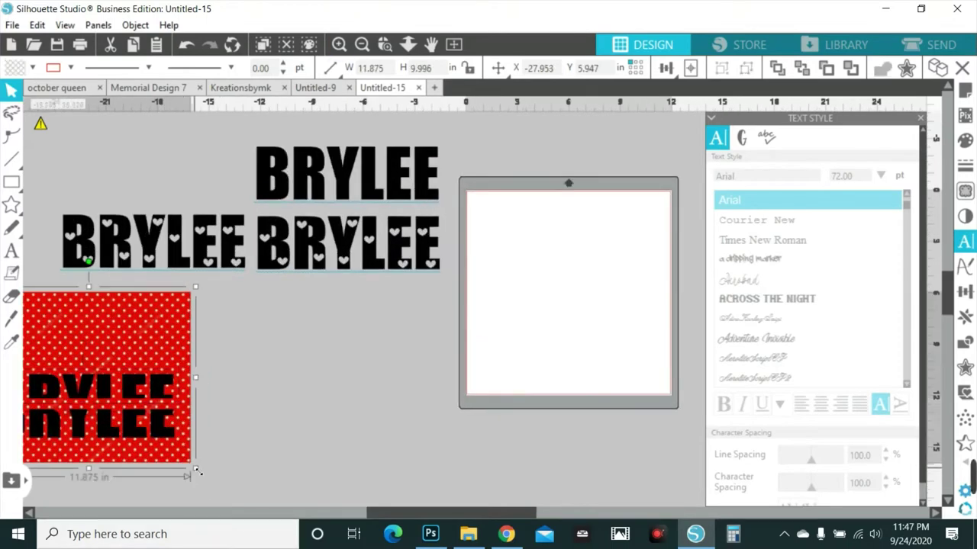
{"action": "left_click_drag", "start_coordinate": [192, 470], "coordinate": [183, 457]}
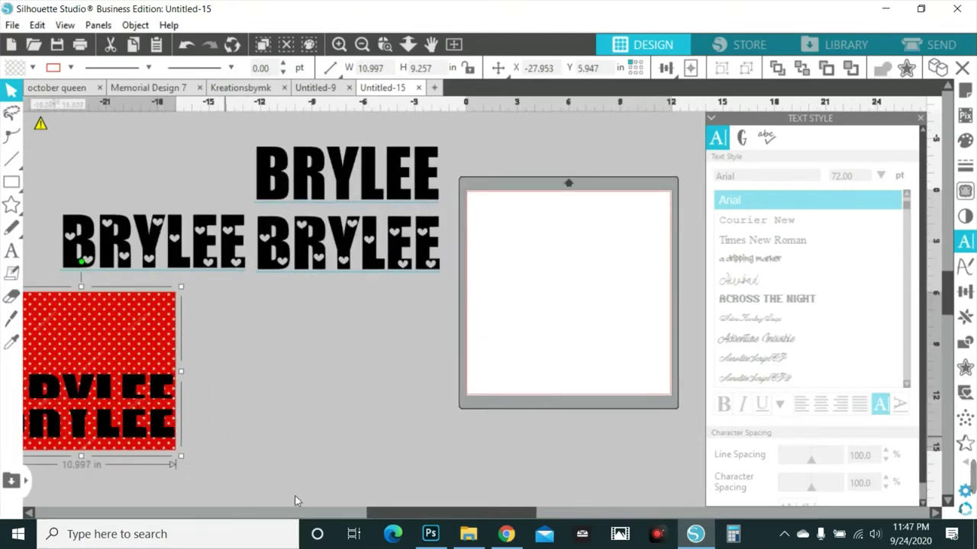
Step: Select the polka dot image together with both rows of letter halves and crop the pattern to the letter shapes
{"action": "left_click", "coordinate": [341, 508]}
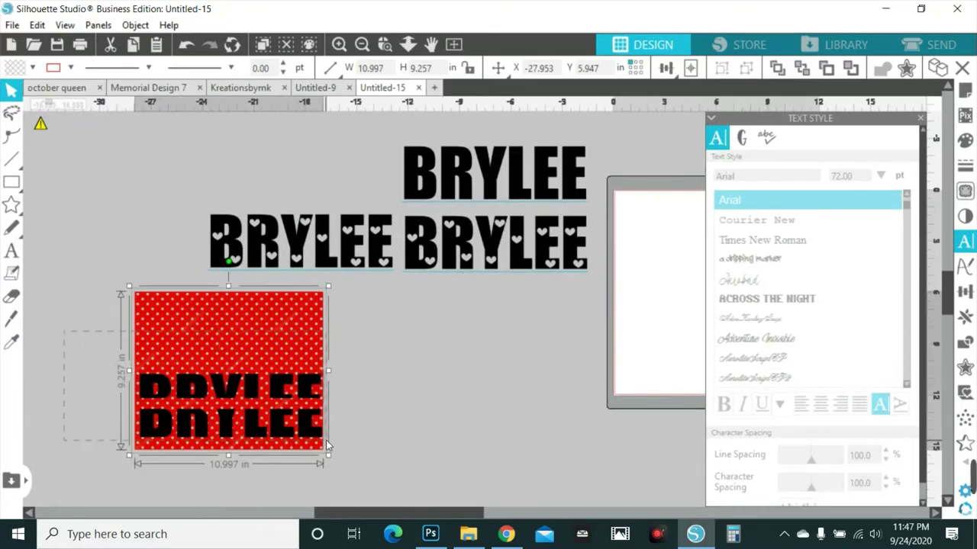
{"action": "left_click", "coordinate": [964, 343]}
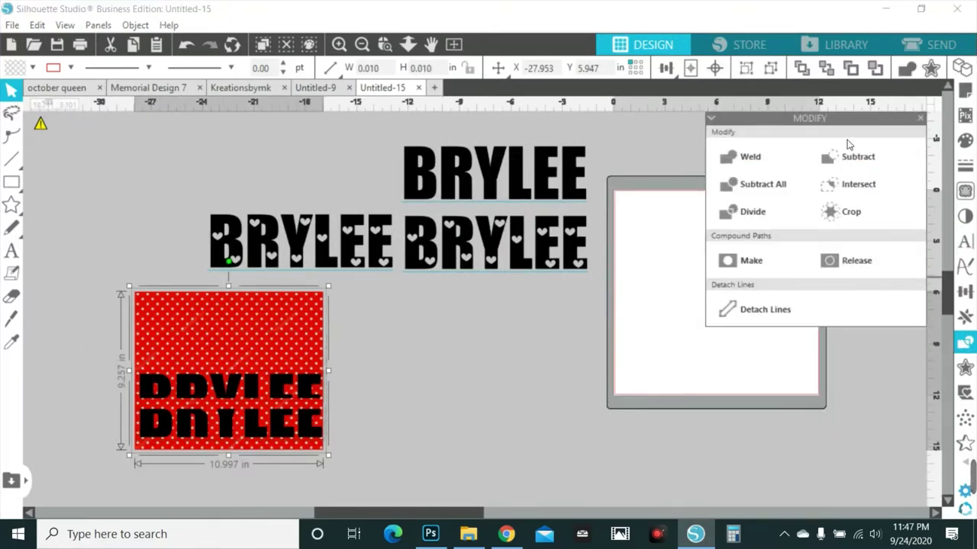
{"action": "left_click", "coordinate": [847, 212]}
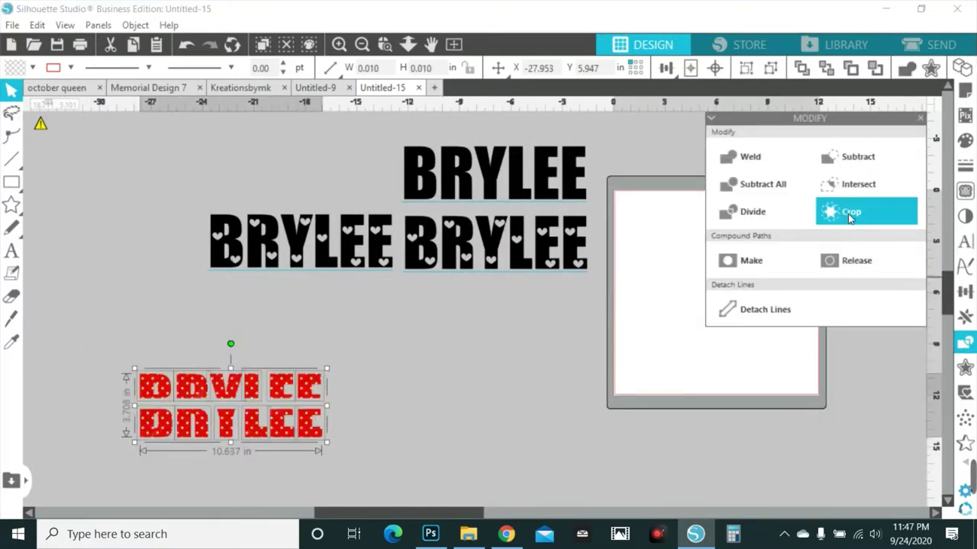
{"action": "left_click", "coordinate": [437, 314]}
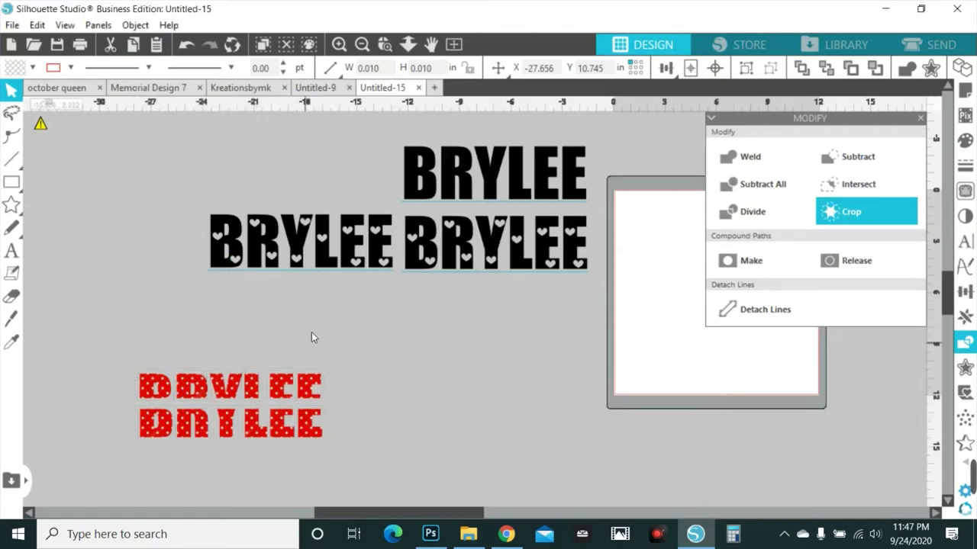
Step: Move the solid black name beside the cropped halves and overlay the lower polka dot halves on its bottom part, brought to the front
{"action": "left_click_drag", "start_coordinate": [521, 180], "coordinate": [479, 405]}
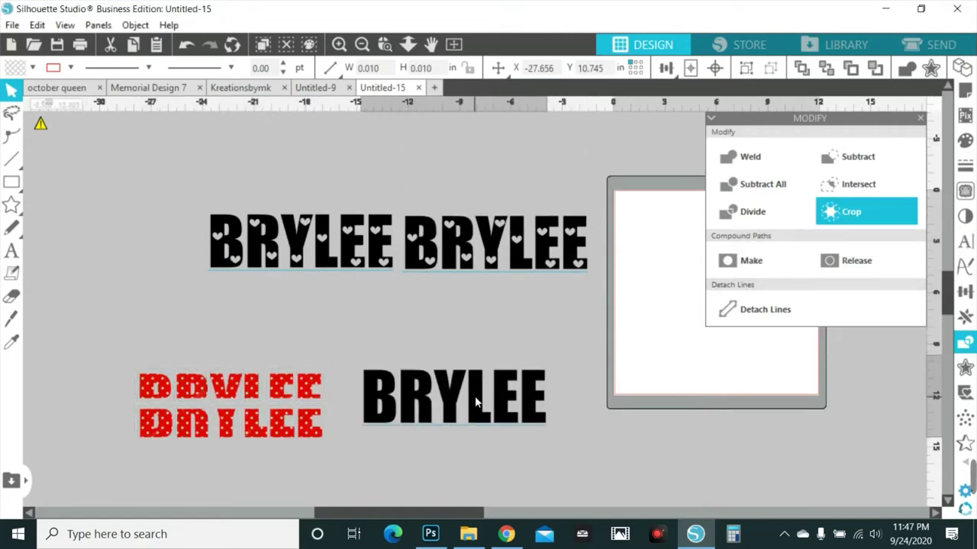
{"action": "left_click", "coordinate": [147, 429]}
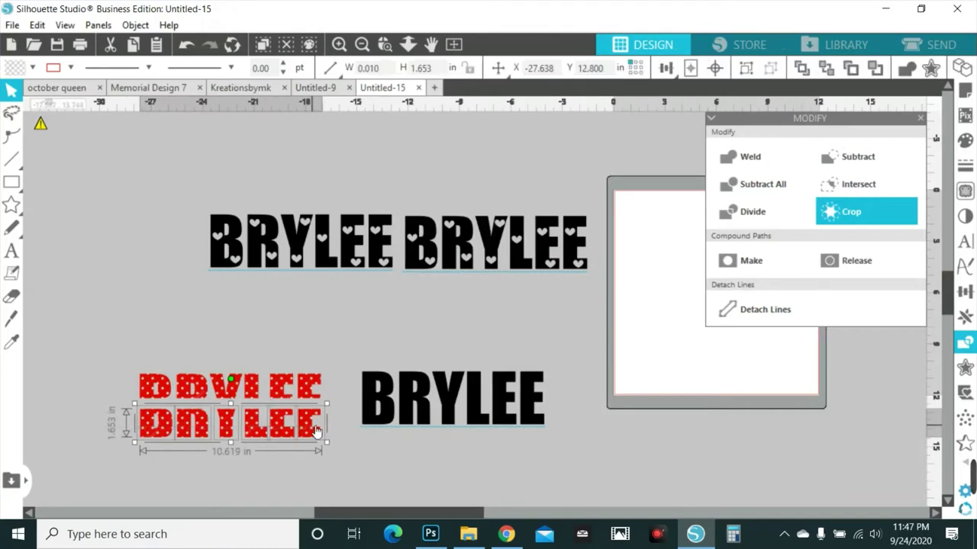
{"action": "right_click", "coordinate": [314, 429]}
{"action": "left_click", "coordinate": [370, 253]}
{"action": "left_click_drag", "start_coordinate": [316, 429], "coordinate": [511, 419]}
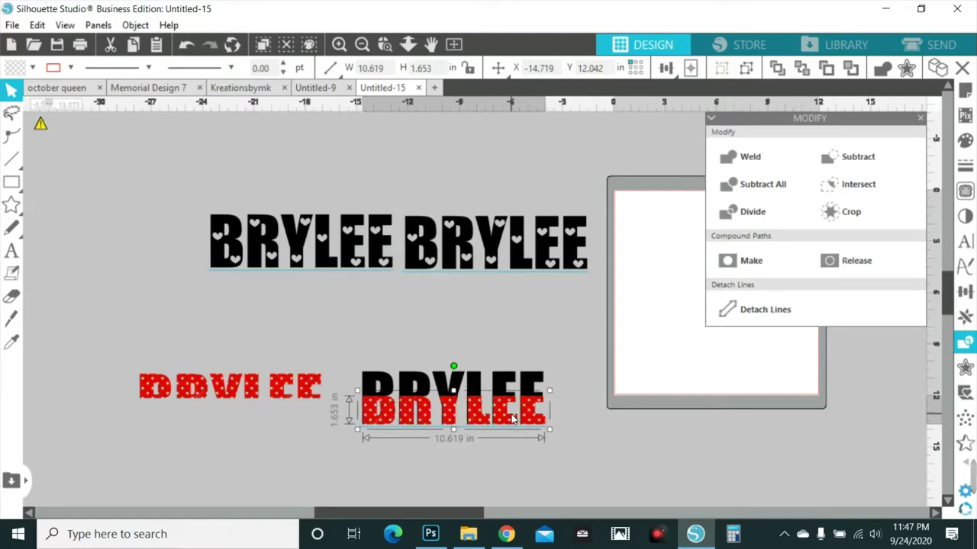
{"action": "left_click", "coordinate": [503, 465]}
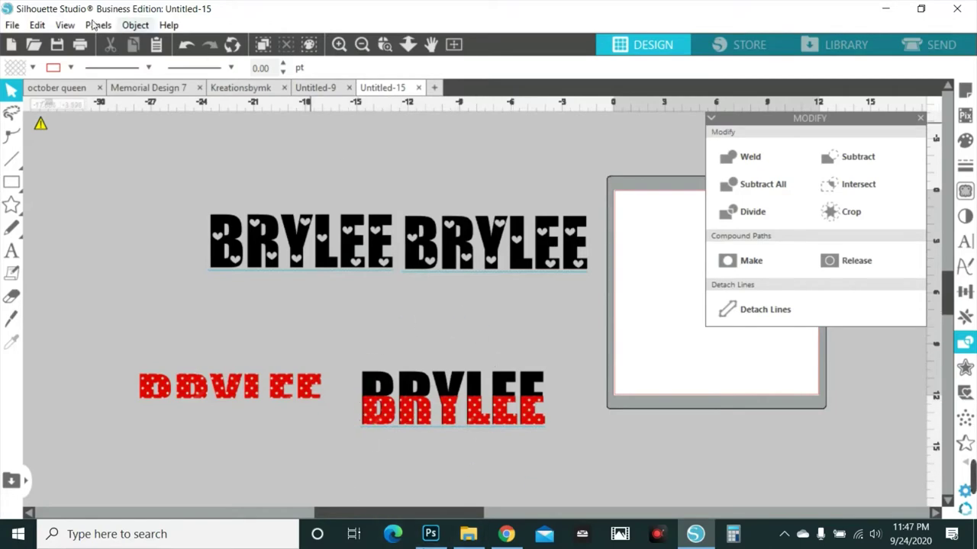
Step: Switch to Chrome and search Google Images for "minnie mouse bow"
{"action": "left_click", "coordinate": [504, 536]}
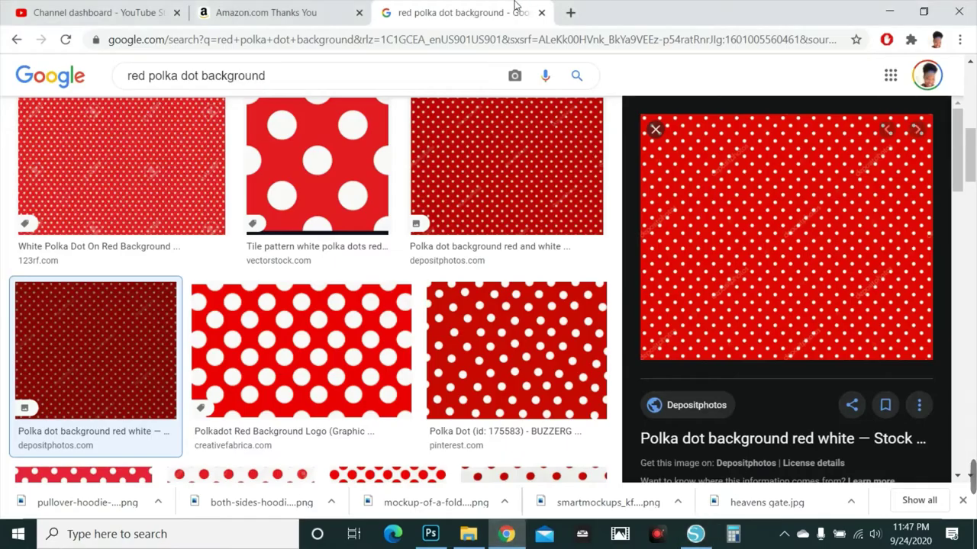
{"action": "left_click", "coordinate": [475, 46]}
{"action": "type", "text": "MINNIE MOOUS"}
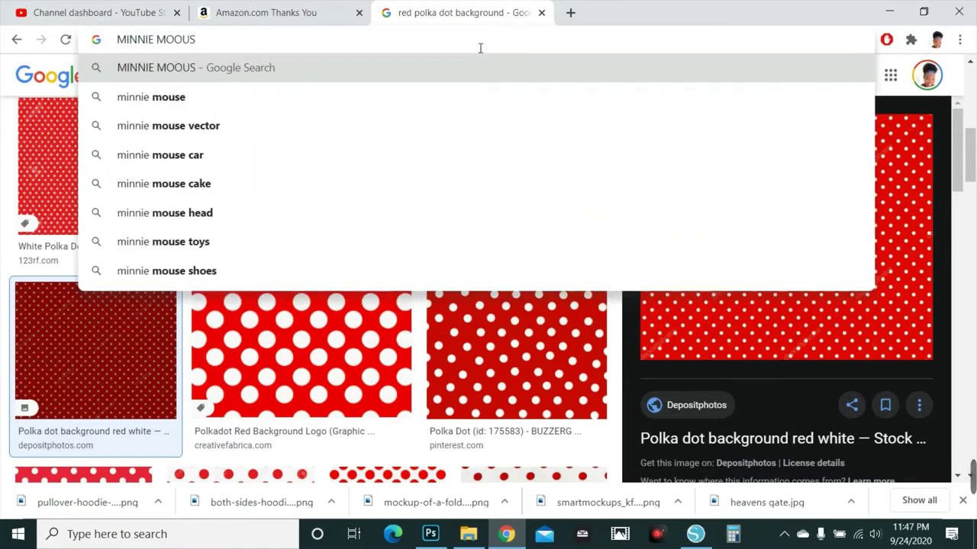
{"action": "key", "text": "BackSpace"}
{"action": "key", "text": "BackSpace"}
{"action": "key", "text": "BackSpace"}
{"action": "type", "text": "USE "}
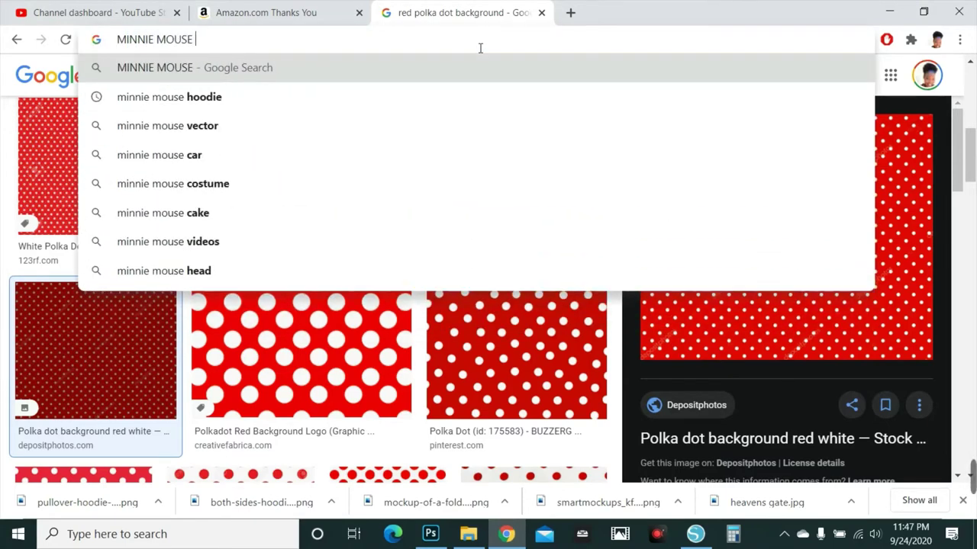
{"action": "type", "text": "BOW"}
{"action": "key", "text": "Return"}
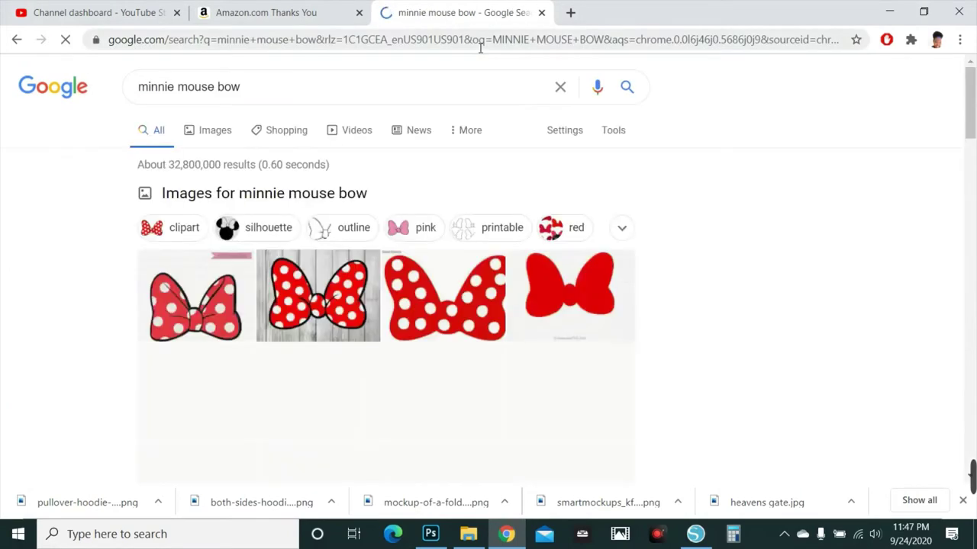
{"action": "left_click", "coordinate": [210, 136]}
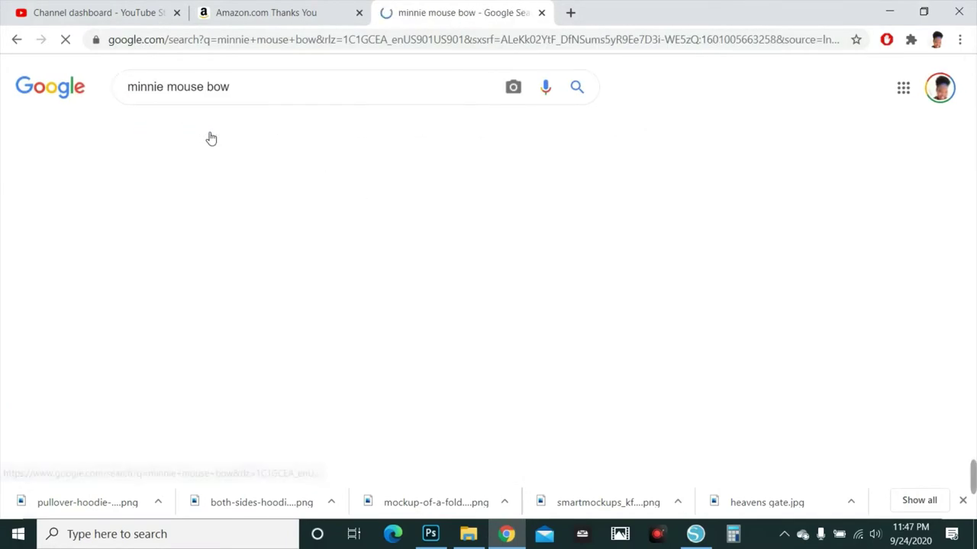
Step: Browse the Minnie Mouse bow image results for a plain red bow silhouette
{"action": "scroll", "coordinate": [453, 270], "scroll_direction": "down", "scroll_amount": 4}
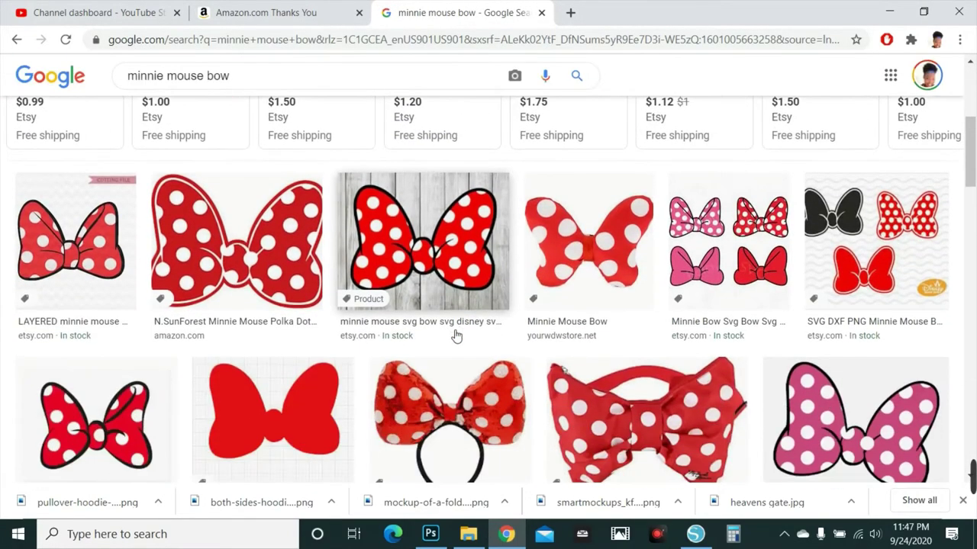
{"action": "scroll", "coordinate": [455, 336], "scroll_direction": "down", "scroll_amount": 1}
{"action": "scroll", "coordinate": [141, 357], "scroll_direction": "down", "scroll_amount": 1}
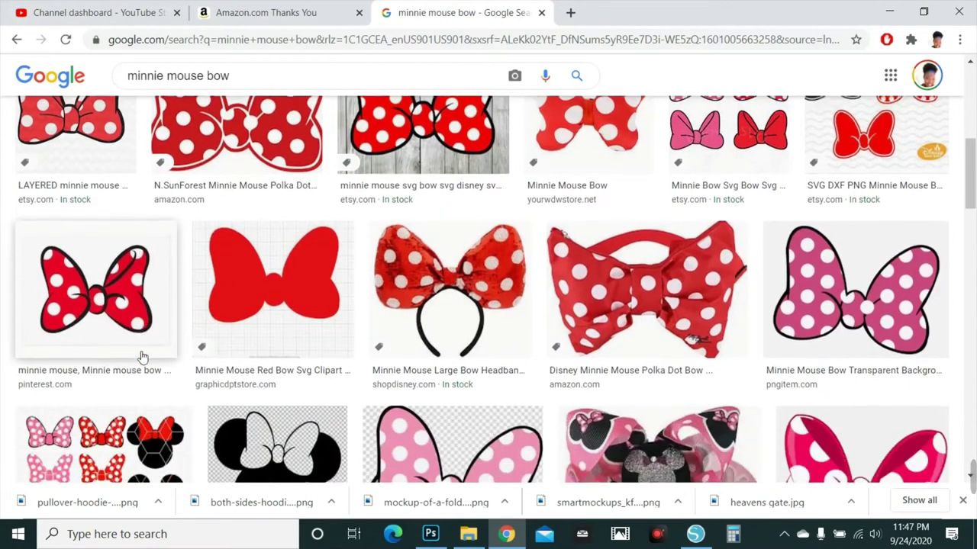
{"action": "scroll", "coordinate": [141, 340], "scroll_direction": "up", "scroll_amount": 2}
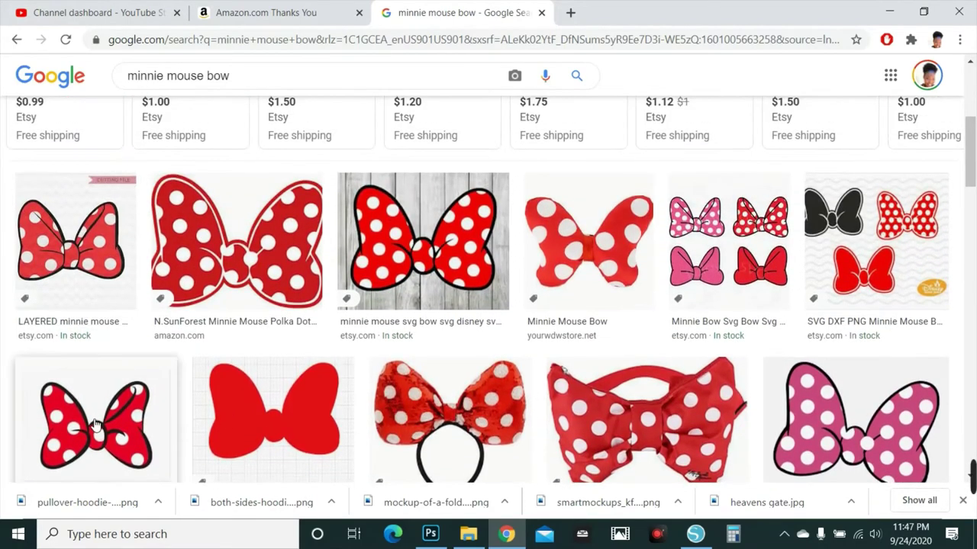
{"action": "scroll", "coordinate": [92, 421], "scroll_direction": "down", "scroll_amount": 1}
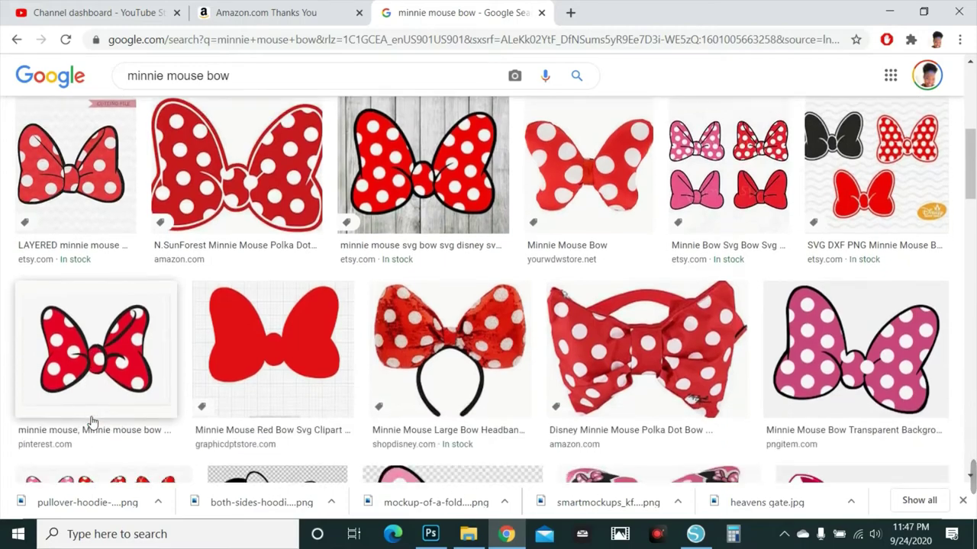
{"action": "scroll", "coordinate": [129, 368], "scroll_direction": "down", "scroll_amount": 9}
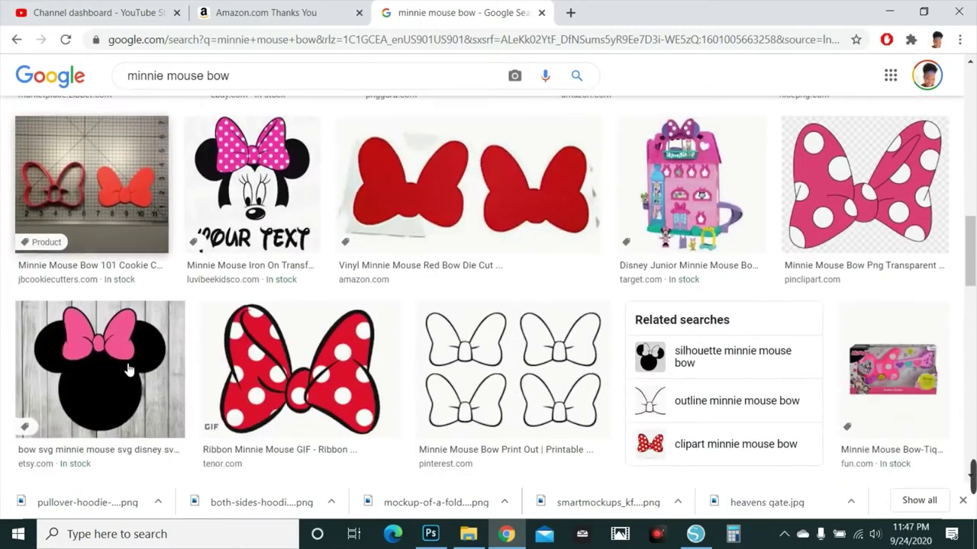
{"action": "scroll", "coordinate": [515, 246], "scroll_direction": "down", "scroll_amount": 3}
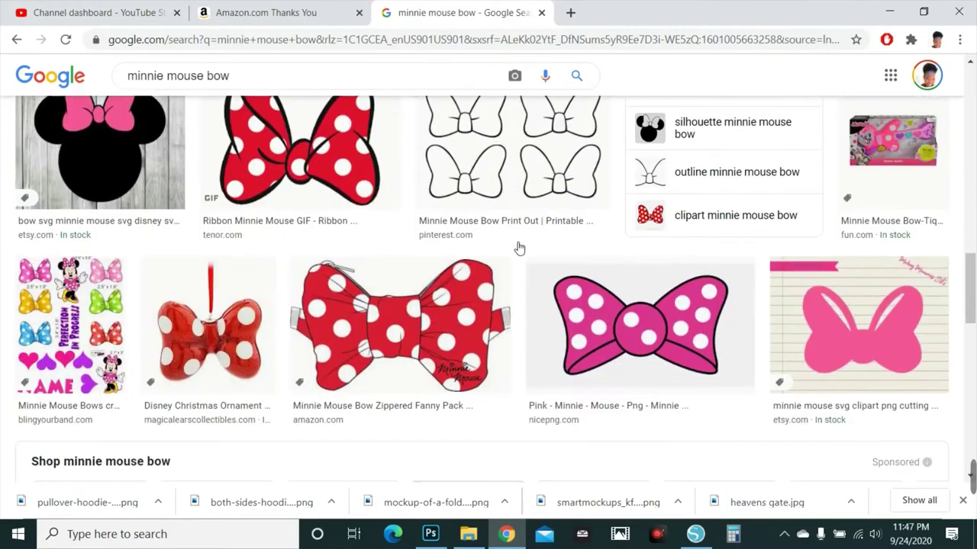
{"action": "scroll", "coordinate": [515, 247], "scroll_direction": "down", "scroll_amount": 3}
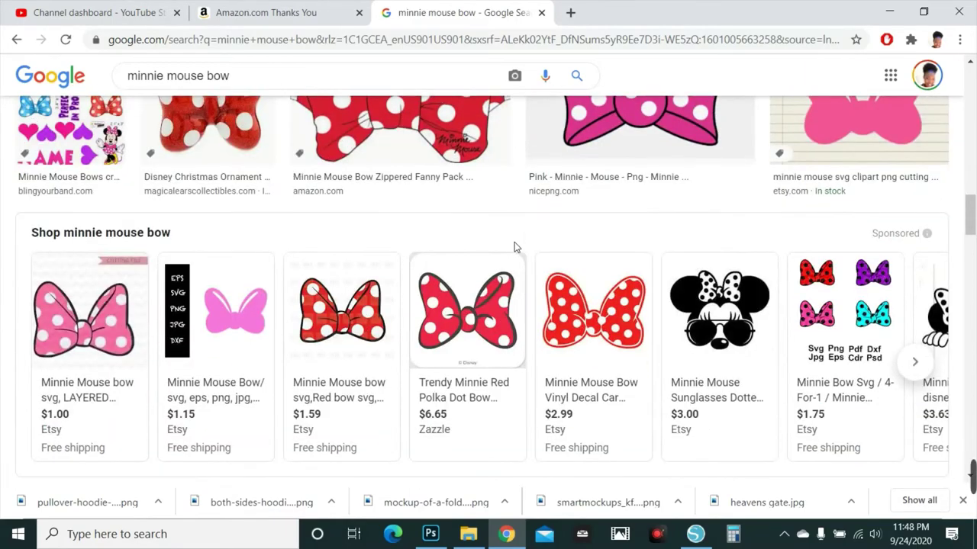
{"action": "scroll", "coordinate": [514, 247], "scroll_direction": "down", "scroll_amount": 6}
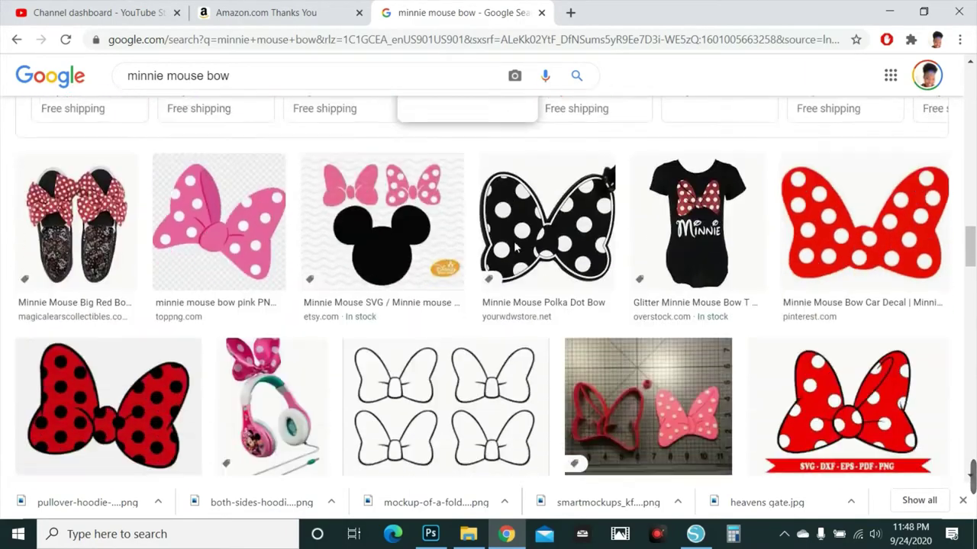
{"action": "scroll", "coordinate": [518, 248], "scroll_direction": "down", "scroll_amount": 5}
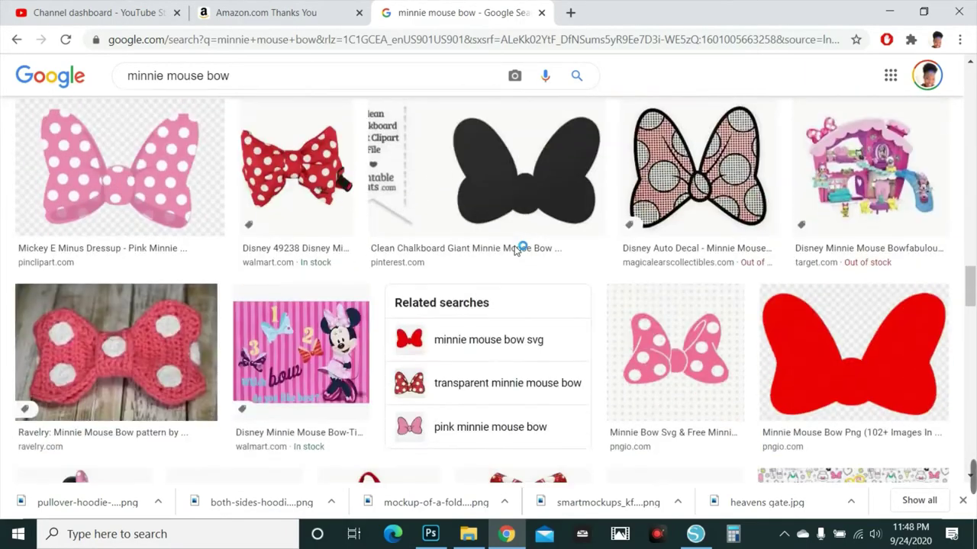
Step: Copy the plain red bow image from PNGio, paste it into the Silhouette Studio design and place it off the page above the heart-lettered names
{"action": "left_click", "coordinate": [801, 306]}
{"action": "right_click", "coordinate": [768, 267]}
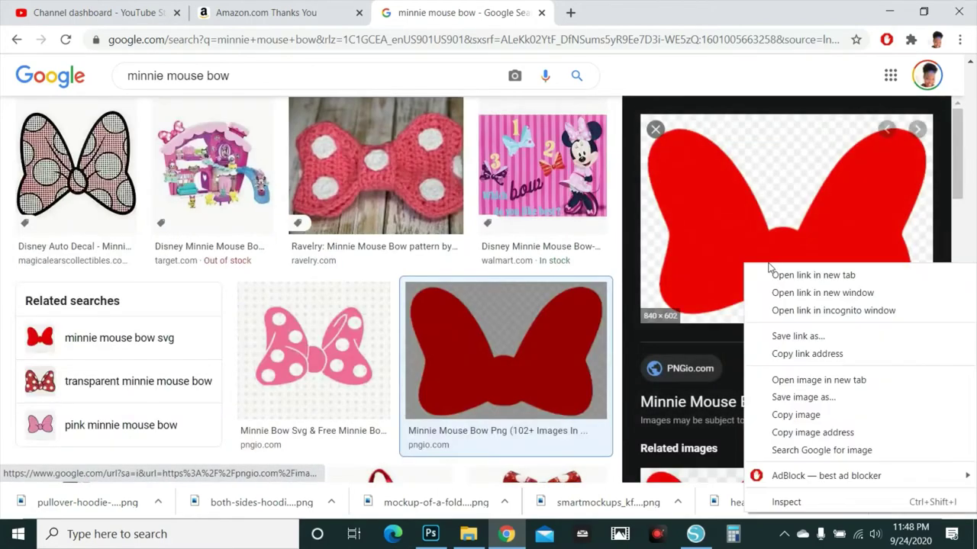
{"action": "left_click", "coordinate": [806, 354]}
{"action": "left_click", "coordinate": [694, 534]}
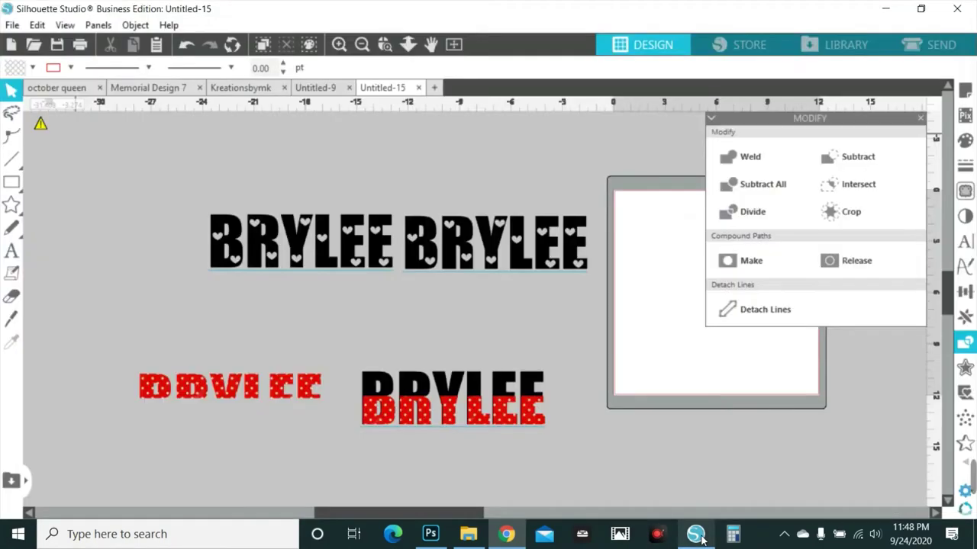
{"action": "right_click", "coordinate": [127, 256]}
{"action": "left_click", "coordinate": [157, 321]}
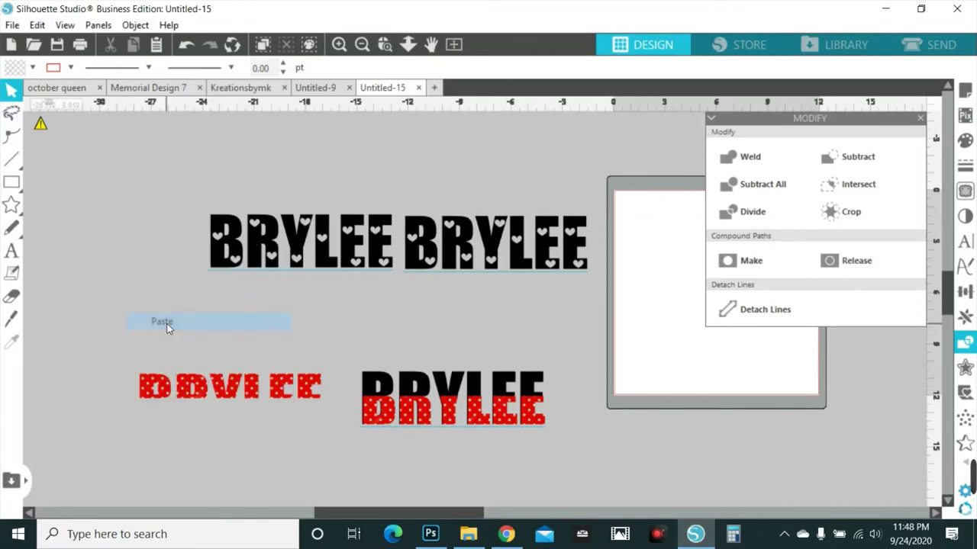
{"action": "left_click_drag", "start_coordinate": [522, 314], "coordinate": [232, 174]}
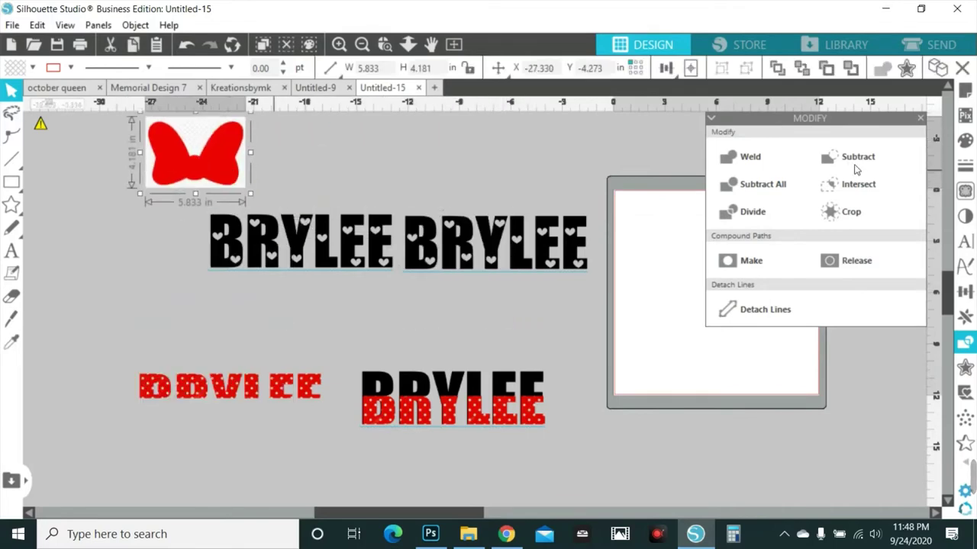
Step: Trace the red bow image by color with the tolerance at 22%, and delete the source image
{"action": "left_click", "coordinate": [964, 191]}
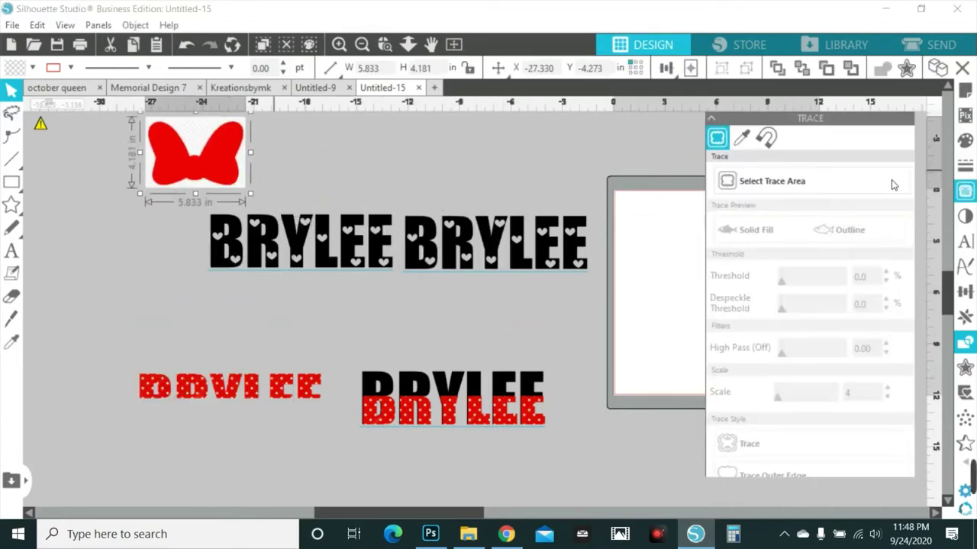
{"action": "left_click", "coordinate": [742, 139]}
{"action": "left_click", "coordinate": [763, 183]}
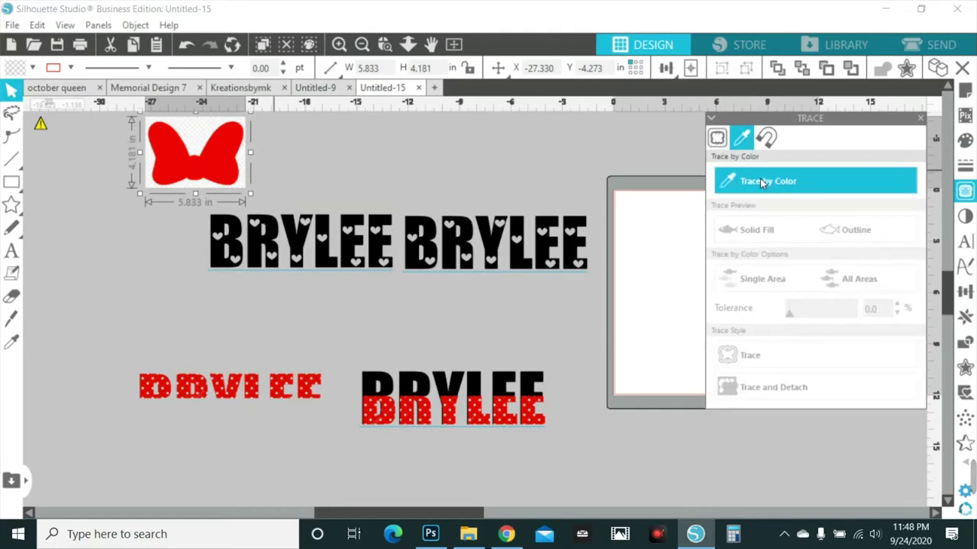
{"action": "left_click", "coordinate": [230, 156]}
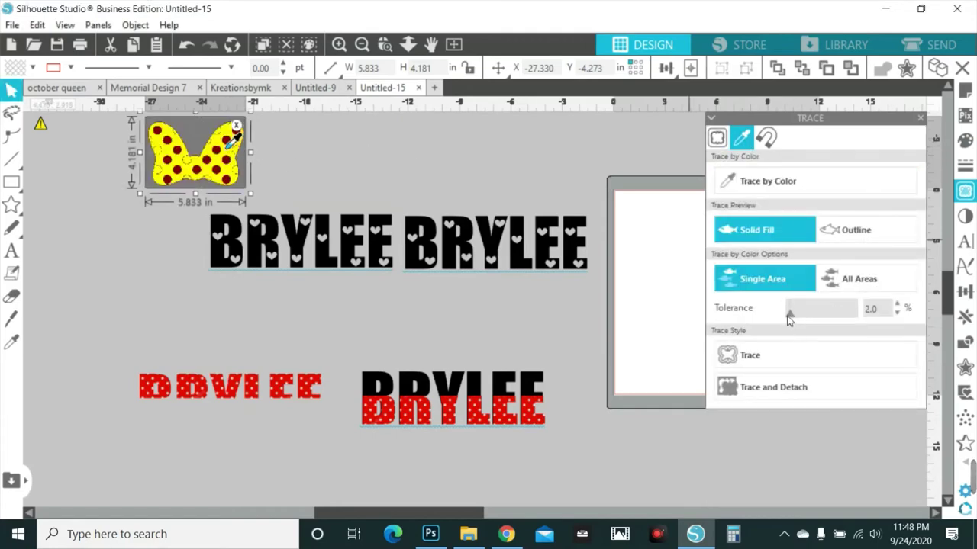
{"action": "left_click_drag", "start_coordinate": [790, 319], "coordinate": [819, 318]}
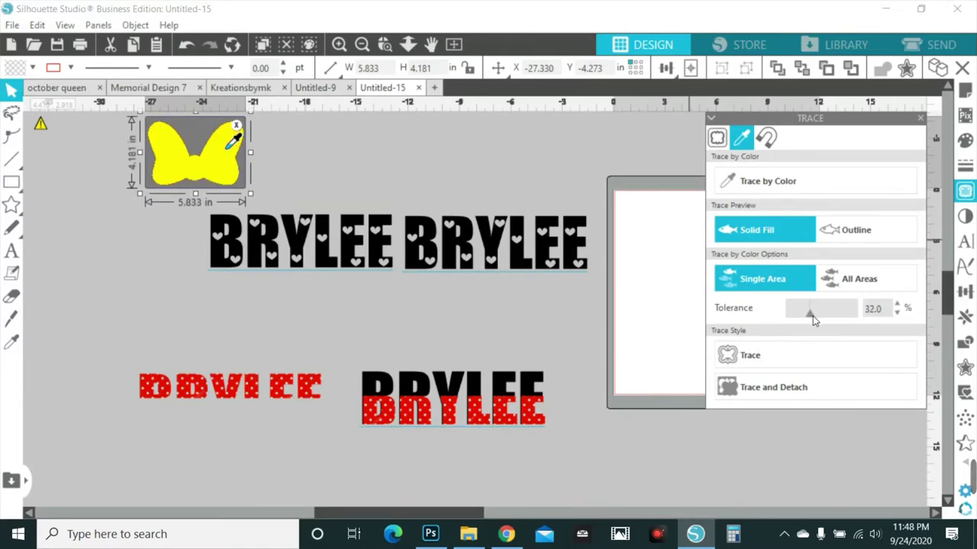
{"action": "left_click_drag", "start_coordinate": [809, 319], "coordinate": [804, 322]}
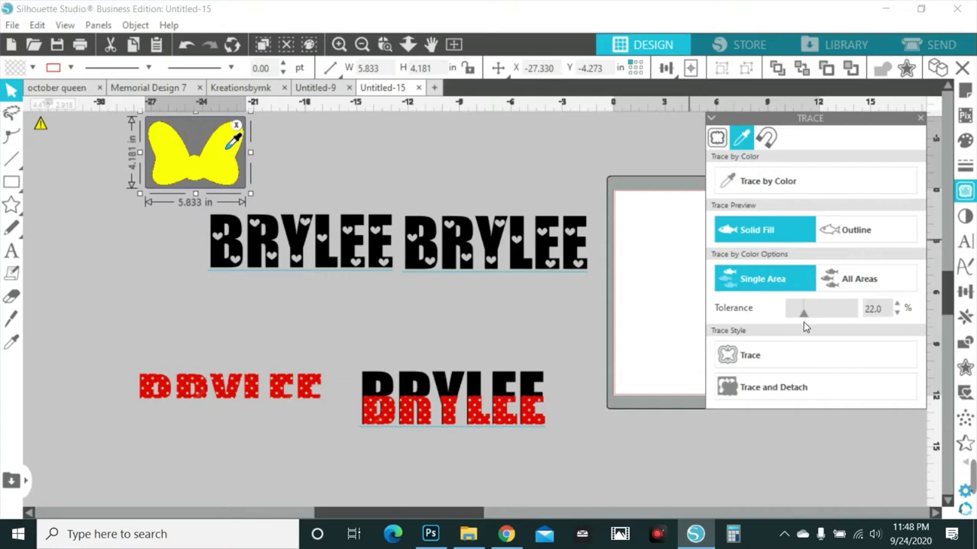
{"action": "left_click", "coordinate": [779, 354]}
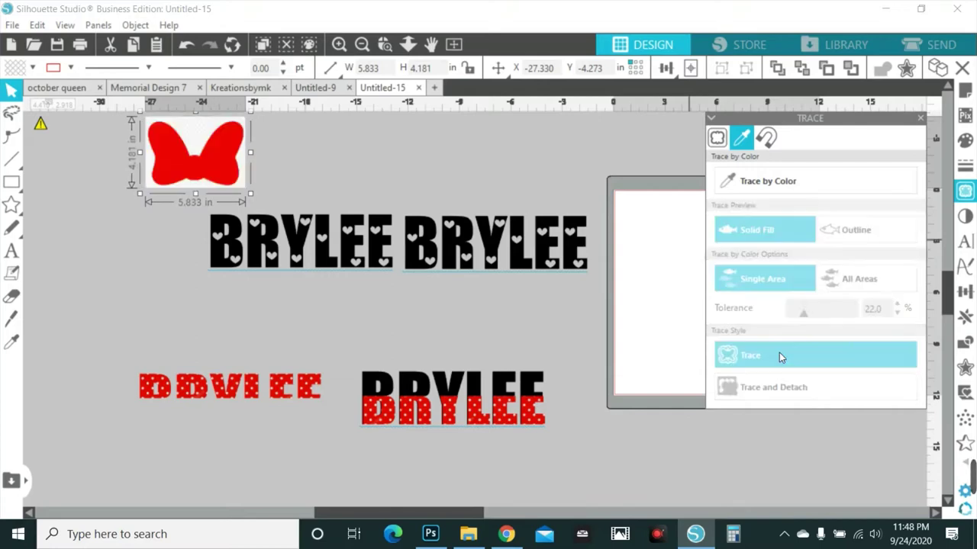
{"action": "left_click_drag", "start_coordinate": [196, 136], "coordinate": [397, 156]}
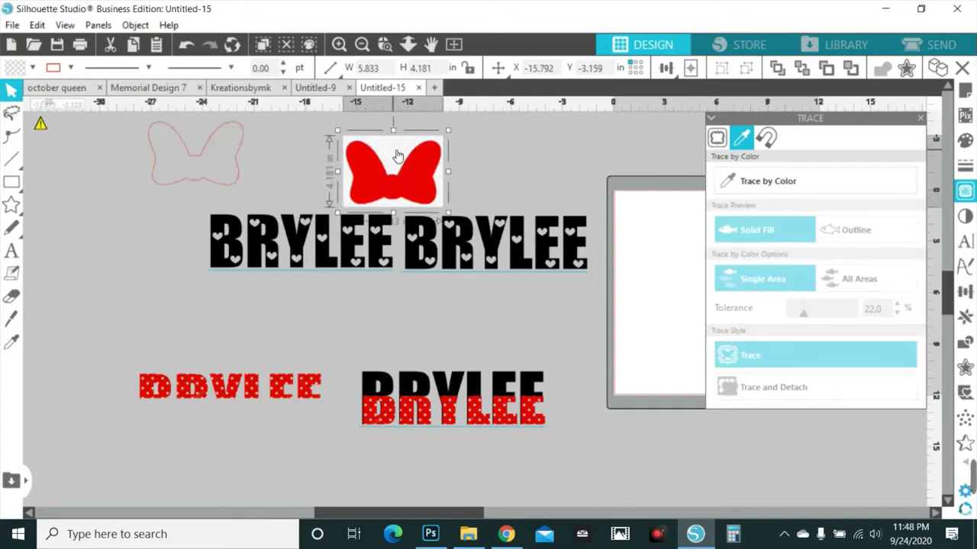
{"action": "key", "text": "Delete"}
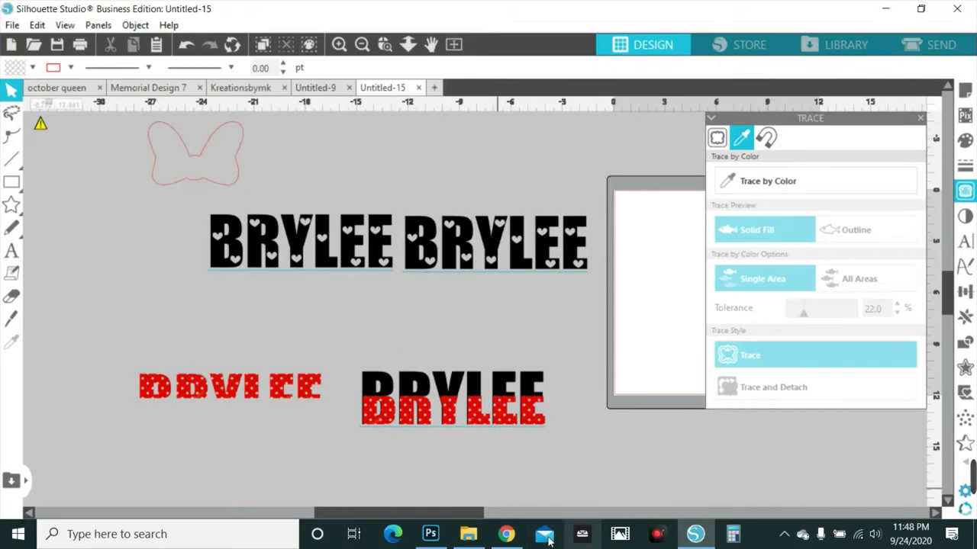
Step: Switch to Chrome, return to the "red polka dot background" image results and copy the Depositphotos polka dot image
{"action": "left_click", "coordinate": [469, 534]}
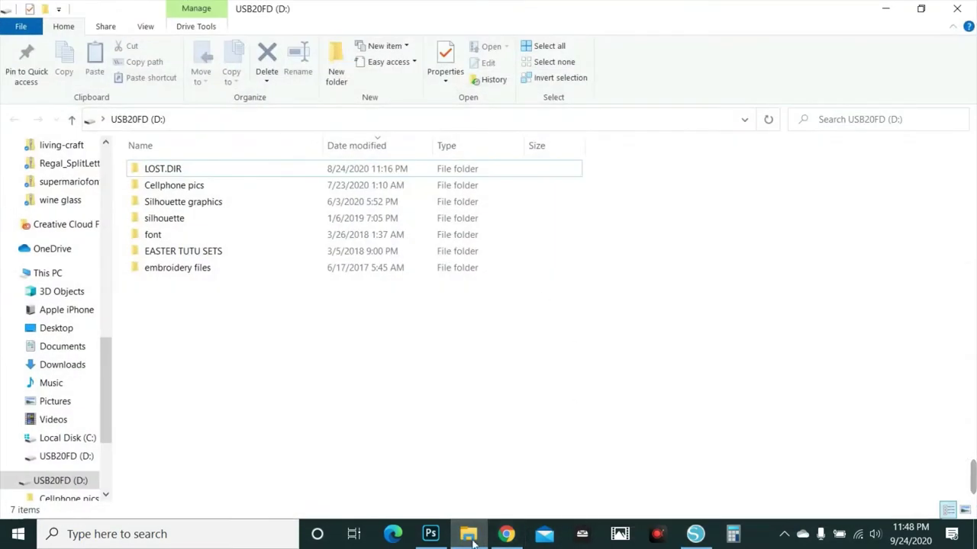
{"action": "left_click", "coordinate": [506, 534]}
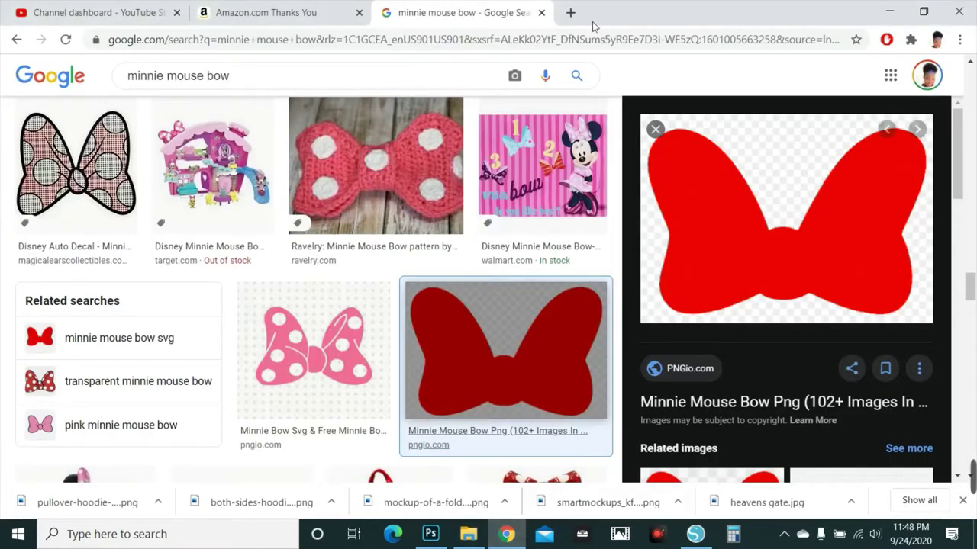
{"action": "left_click", "coordinate": [18, 41]}
{"action": "left_click", "coordinate": [19, 41]}
{"action": "left_click", "coordinate": [18, 40]}
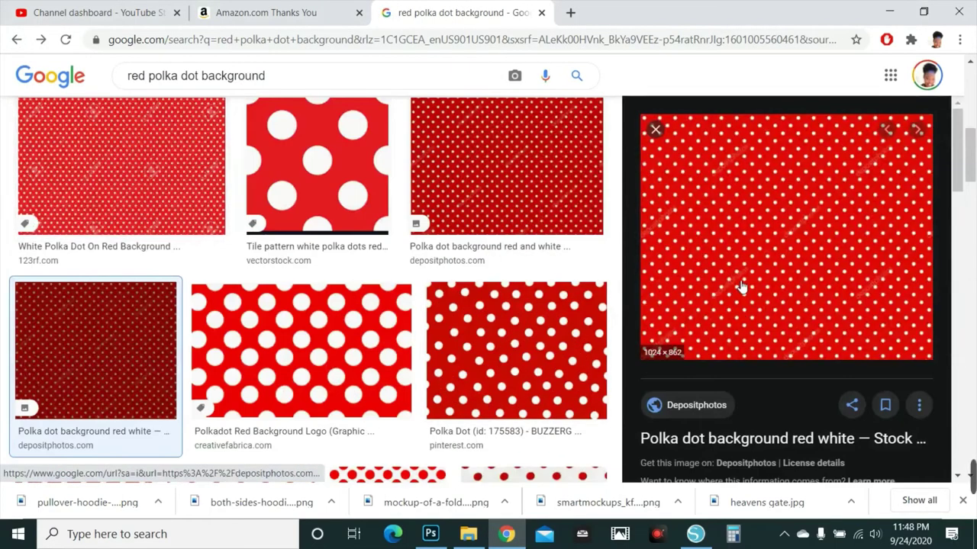
{"action": "right_click", "coordinate": [738, 282]}
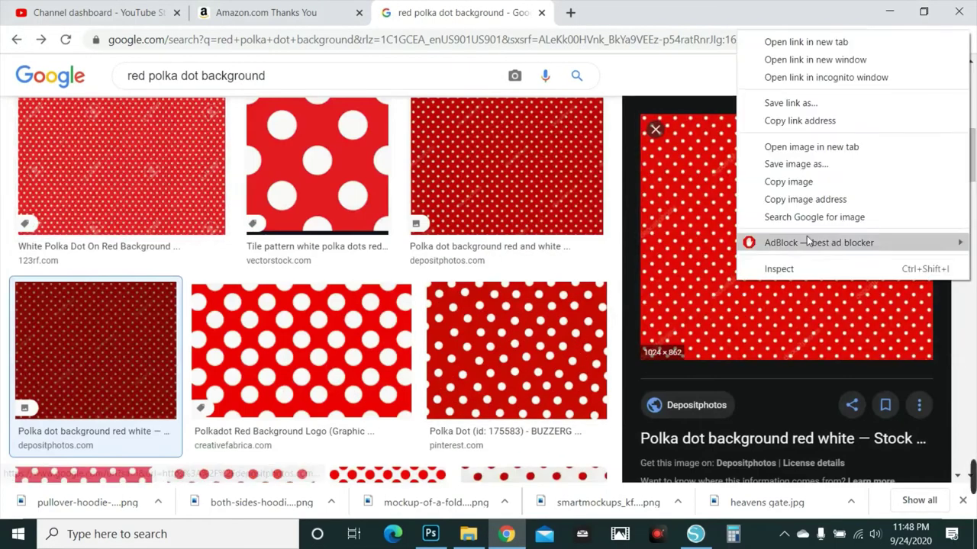
{"action": "left_click", "coordinate": [788, 182]}
Step: Paste the red polka dot image into the Silhouette Studio design and place it beside the heart-lettered names, below the bow outline
{"action": "left_click", "coordinate": [694, 535]}
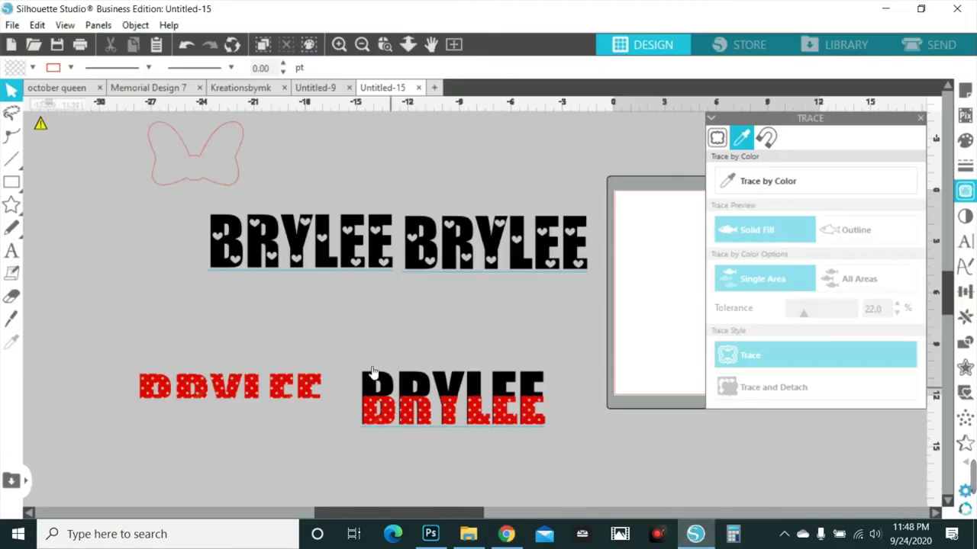
{"action": "right_click", "coordinate": [315, 317]}
{"action": "left_click", "coordinate": [379, 384]}
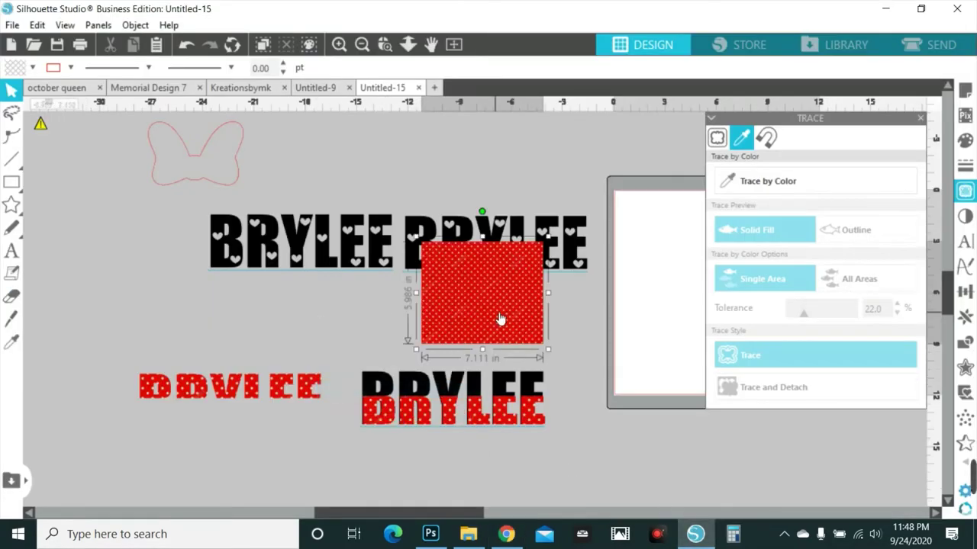
{"action": "left_click_drag", "start_coordinate": [500, 319], "coordinate": [112, 273]}
Step: Bring the traced bow outline to the front over the red polka dot image and crop the image to the bow shape
{"action": "left_click", "coordinate": [203, 182]}
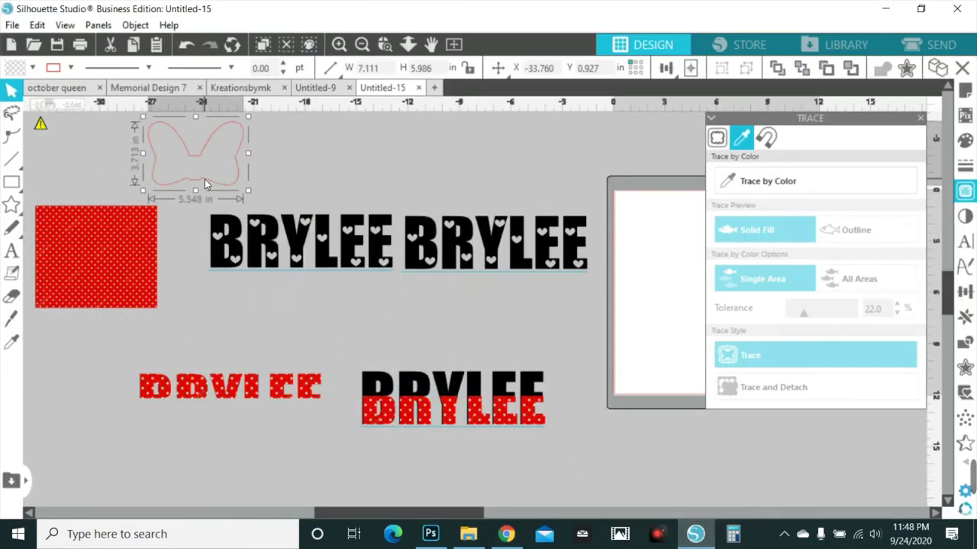
{"action": "right_click", "coordinate": [206, 182]}
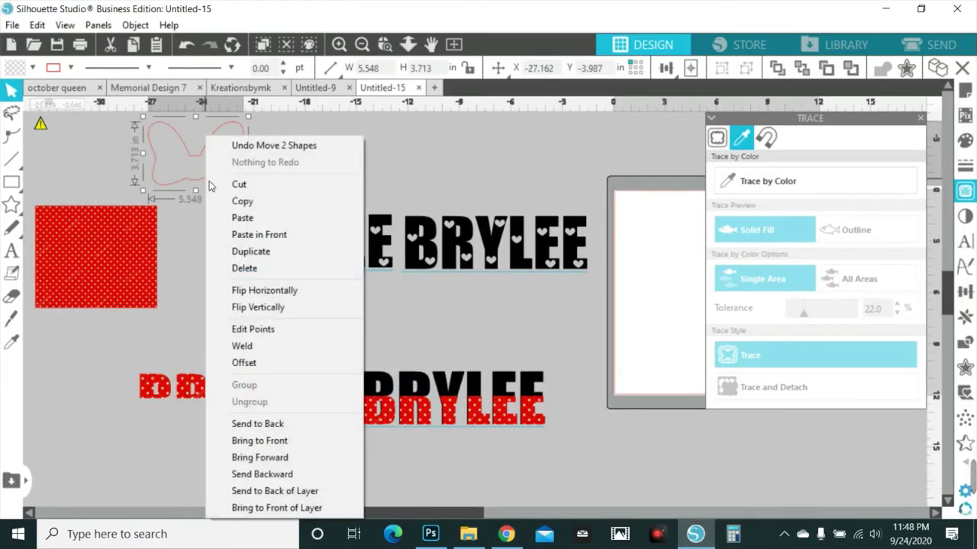
{"action": "left_click", "coordinate": [291, 441]}
{"action": "left_click_drag", "start_coordinate": [238, 185], "coordinate": [136, 277]}
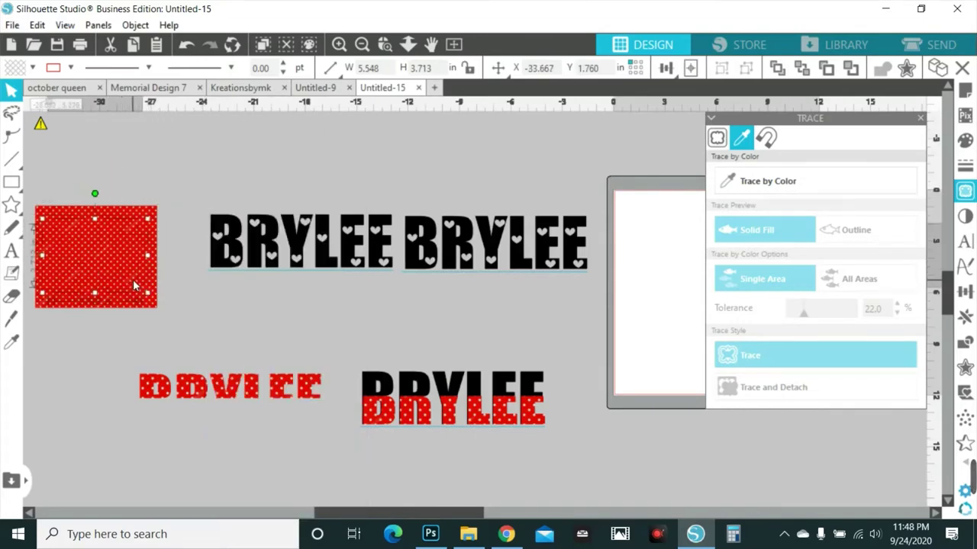
{"action": "left_click_drag", "start_coordinate": [100, 184], "coordinate": [132, 283]}
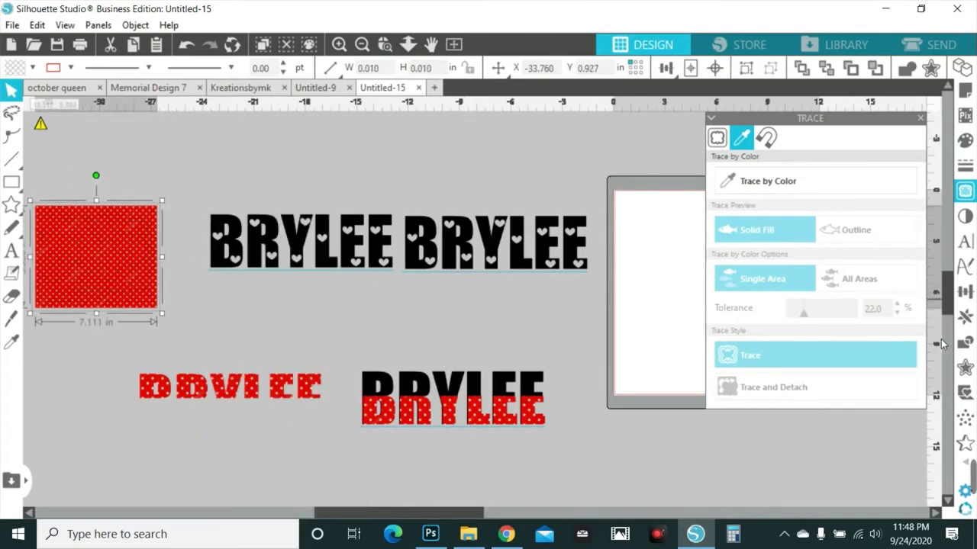
{"action": "left_click", "coordinate": [965, 342]}
{"action": "left_click", "coordinate": [842, 215]}
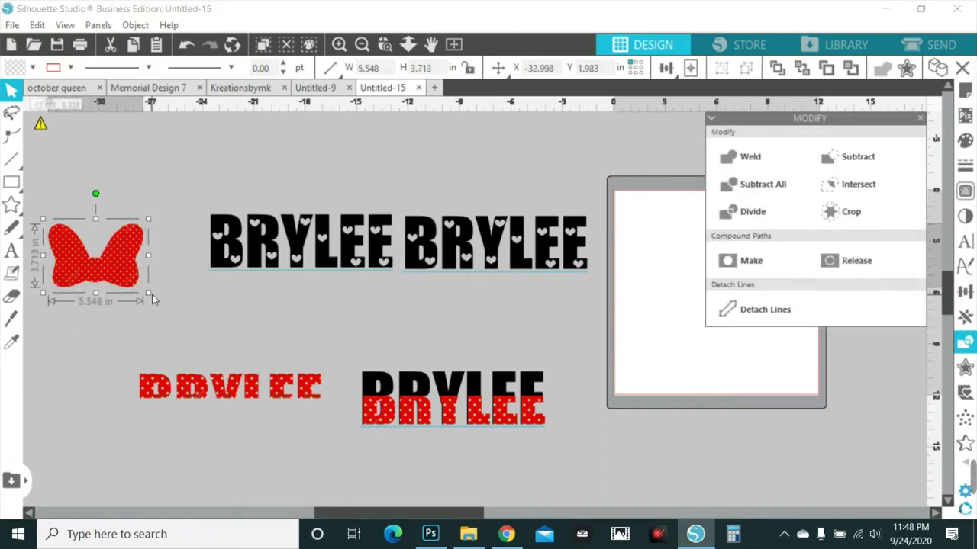
Step: Scale the polka dot bow to about 1.78 × 1.19 in, tilt it, and place it on the half-polka-dot name's upper first-letter corner
{"action": "left_click_drag", "start_coordinate": [152, 294], "coordinate": [377, 374]}
{"action": "left_click_drag", "start_coordinate": [367, 325], "coordinate": [348, 330]}
{"action": "left_click_drag", "start_coordinate": [383, 377], "coordinate": [376, 374]}
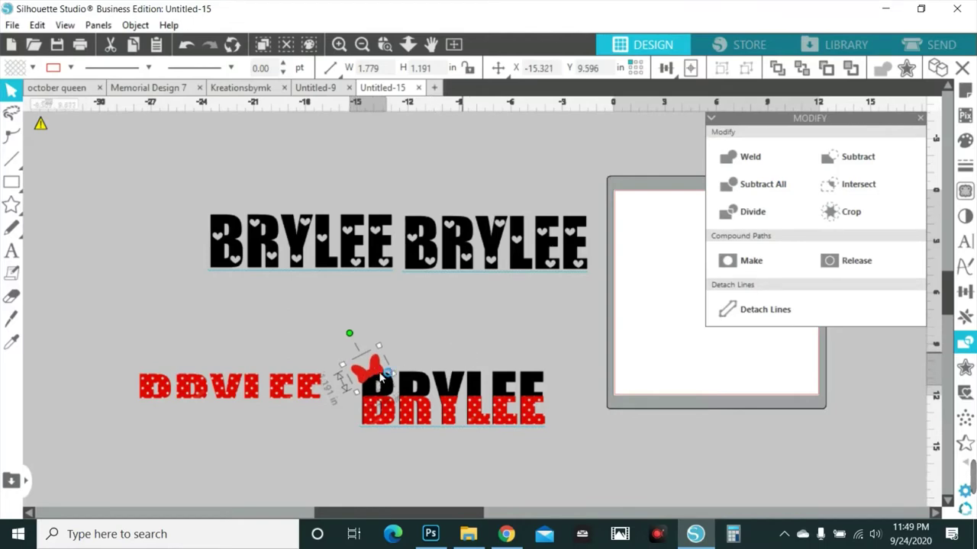
Step: Set the bow aside, try the solid black name under the upper polka dot halves, and return the name and bow
{"action": "left_click_drag", "start_coordinate": [365, 383], "coordinate": [234, 303]}
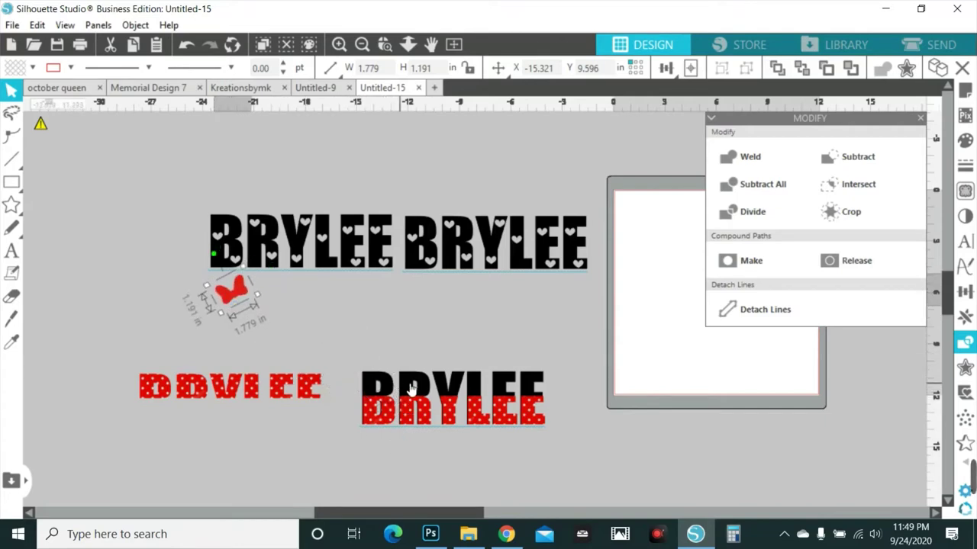
{"action": "left_click_drag", "start_coordinate": [364, 378], "coordinate": [188, 392]}
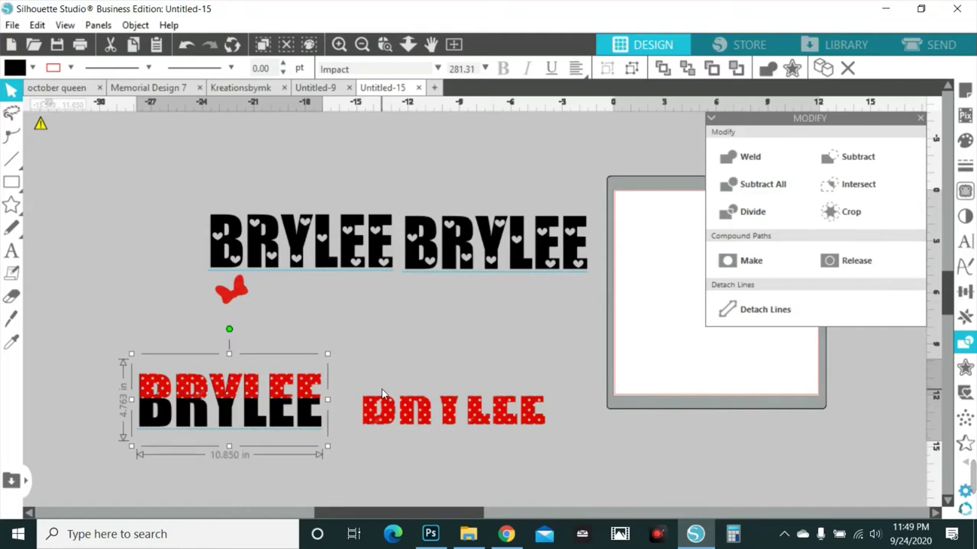
{"action": "left_click_drag", "start_coordinate": [276, 443], "coordinate": [483, 420]}
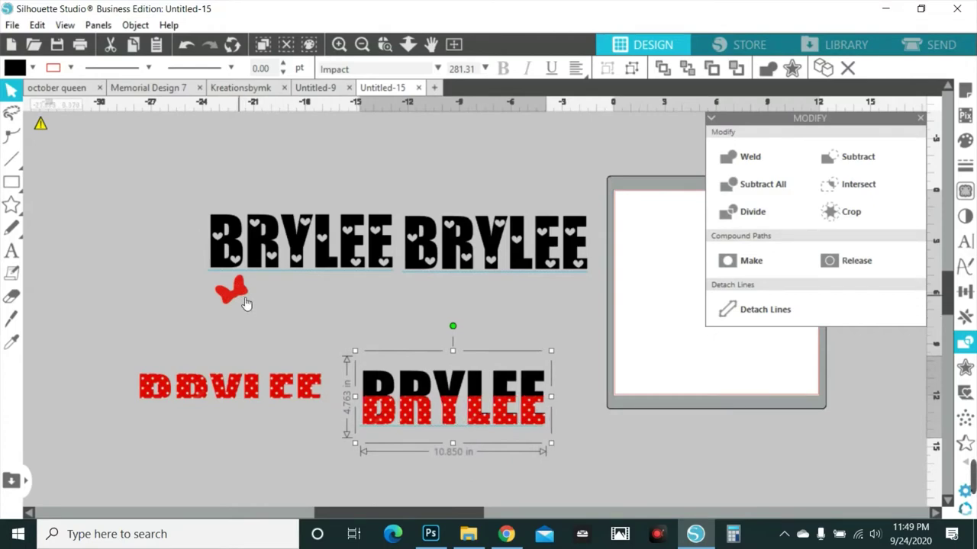
{"action": "left_click_drag", "start_coordinate": [245, 304], "coordinate": [376, 380]}
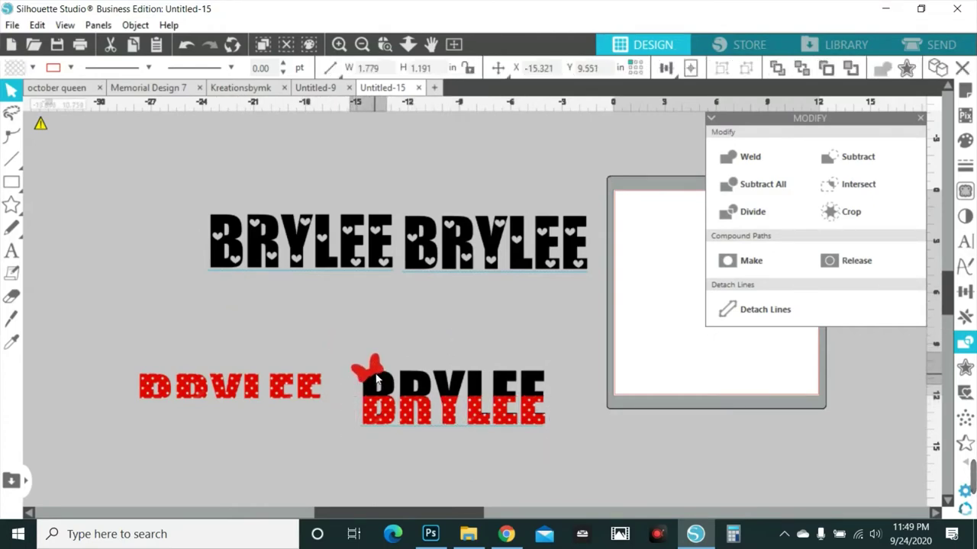
Step: Group the spare upper polka dot letter halves and move them above the heart-lettered names
{"action": "left_click", "coordinate": [194, 374]}
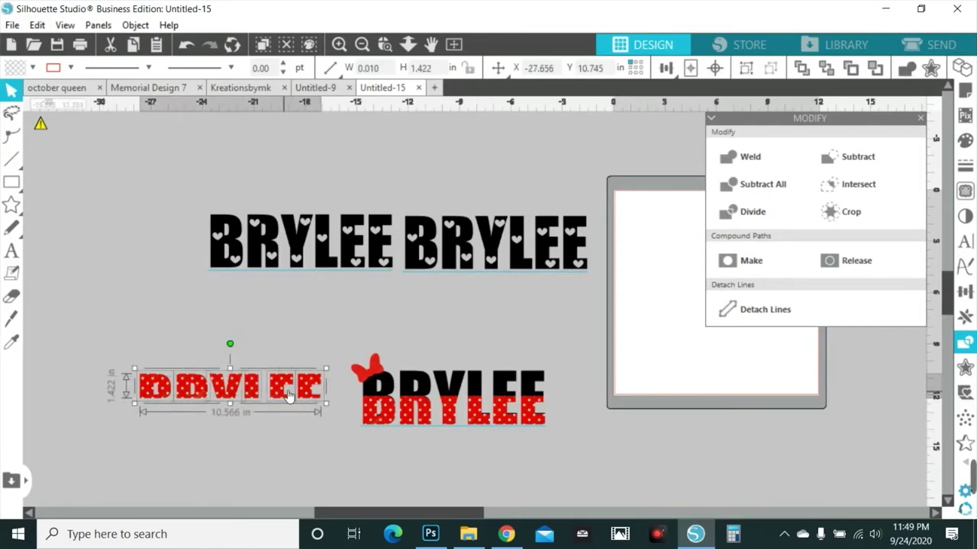
{"action": "right_click", "coordinate": [287, 395]}
{"action": "left_click", "coordinate": [320, 346]}
{"action": "left_click_drag", "start_coordinate": [223, 384], "coordinate": [183, 124]}
{"action": "left_click", "coordinate": [314, 292]}
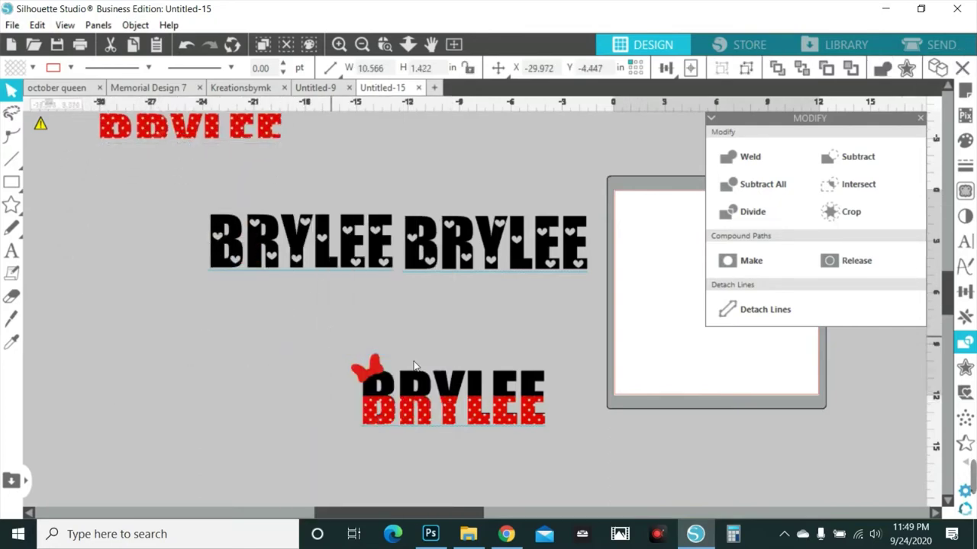
Step: Group the bow, black name and lower polka dot halves, and move the finished design just under the spare upper halves
{"action": "left_click", "coordinate": [457, 393]}
{"action": "left_click", "coordinate": [403, 398]}
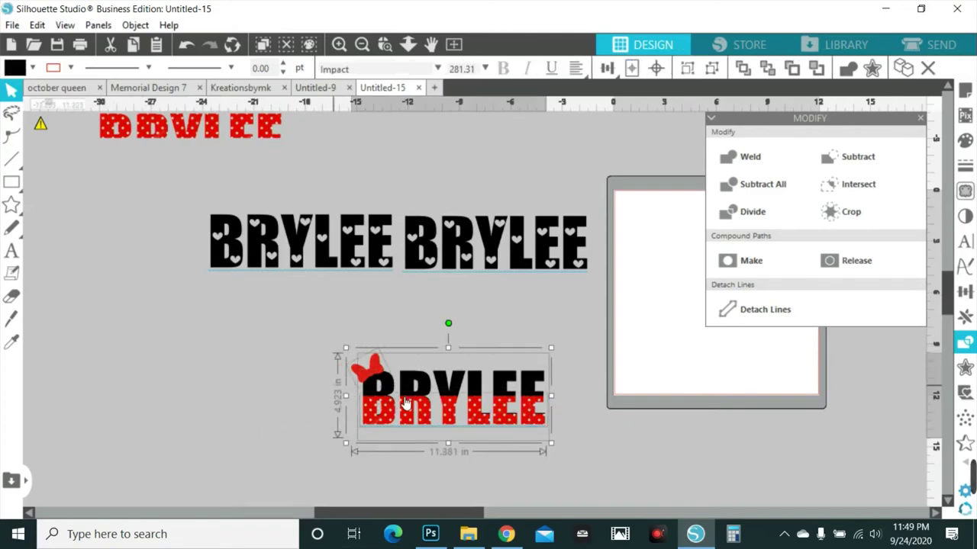
{"action": "right_click", "coordinate": [404, 400]}
{"action": "left_click", "coordinate": [465, 329]}
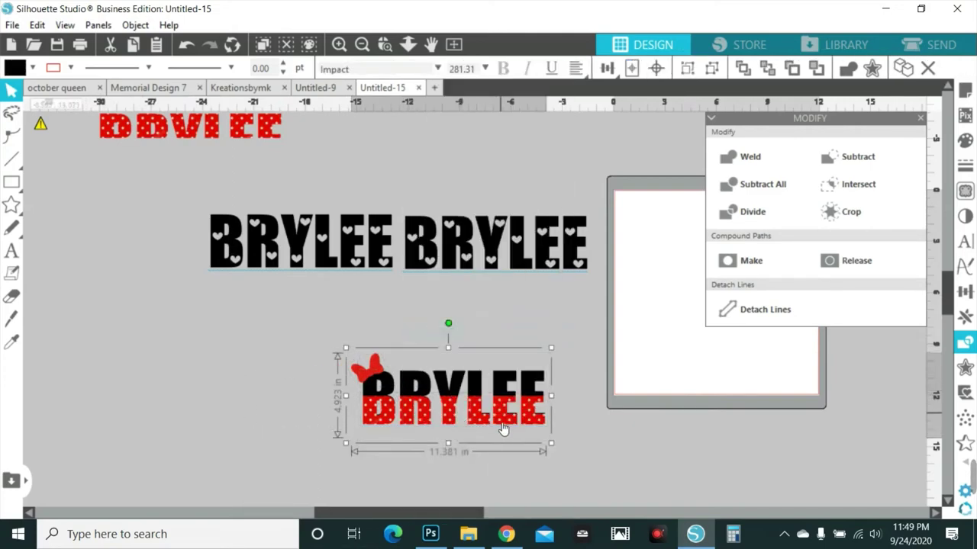
{"action": "left_click_drag", "start_coordinate": [492, 423], "coordinate": [233, 206]}
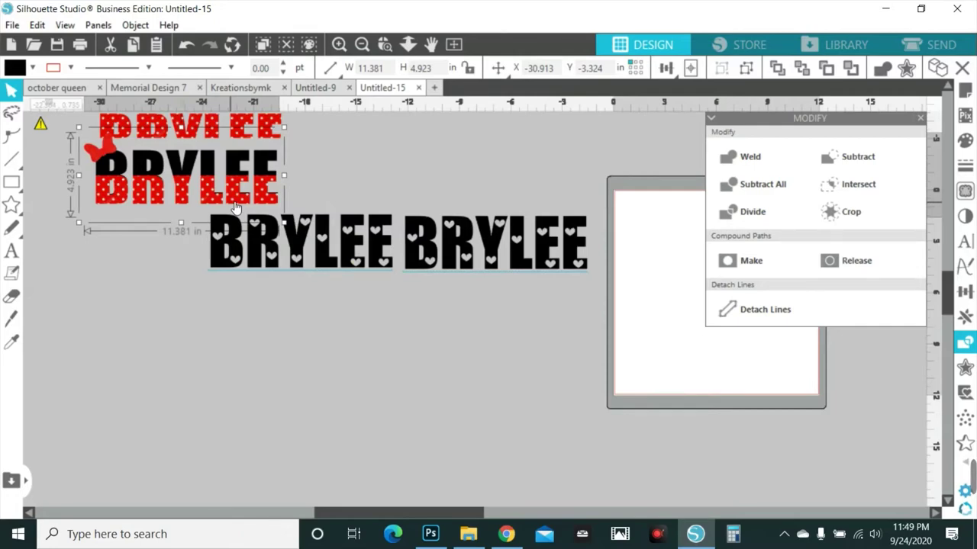
Step: Move the second heart-lettered name to empty space below and slice it horizontally through the middle with a straight, solid Knife cut
{"action": "left_click", "coordinate": [372, 260]}
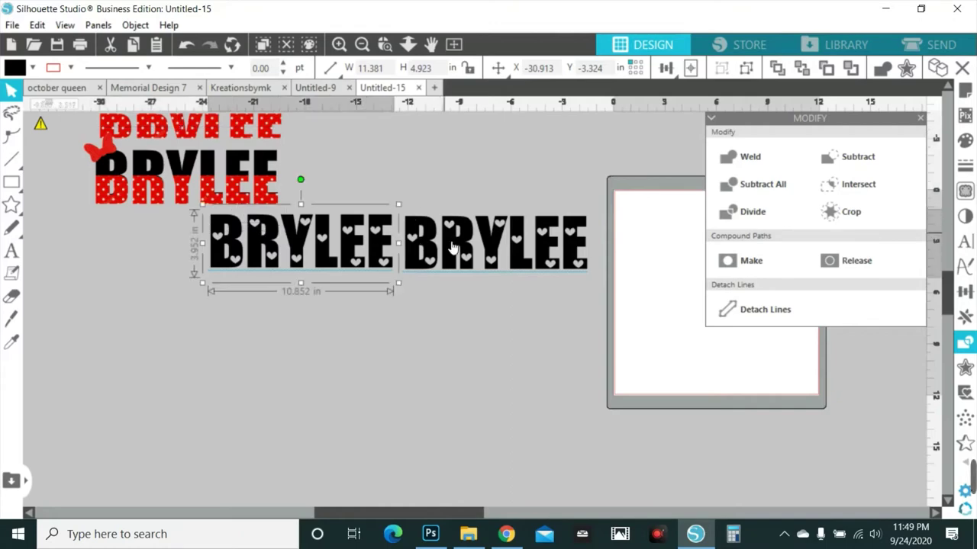
{"action": "left_click_drag", "start_coordinate": [424, 245], "coordinate": [384, 425]}
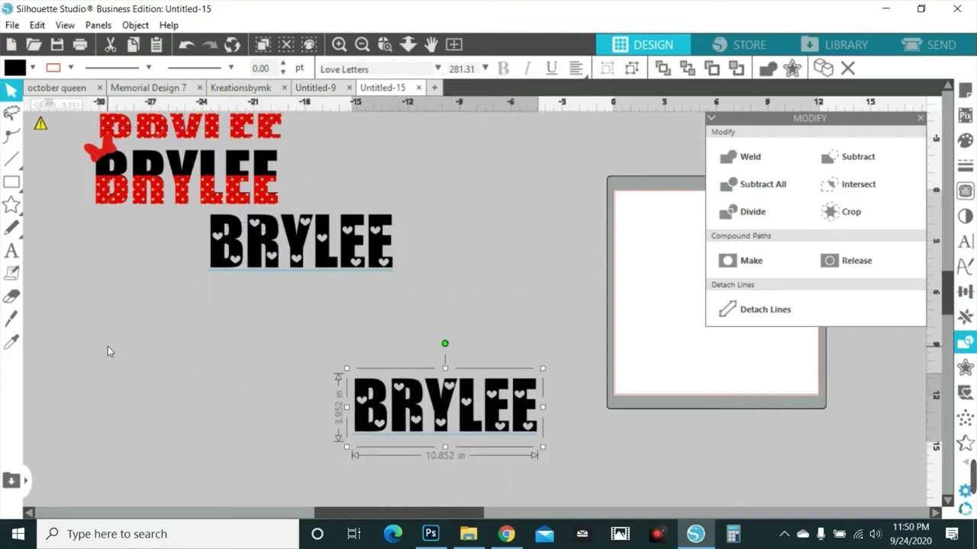
{"action": "left_click", "coordinate": [12, 322]}
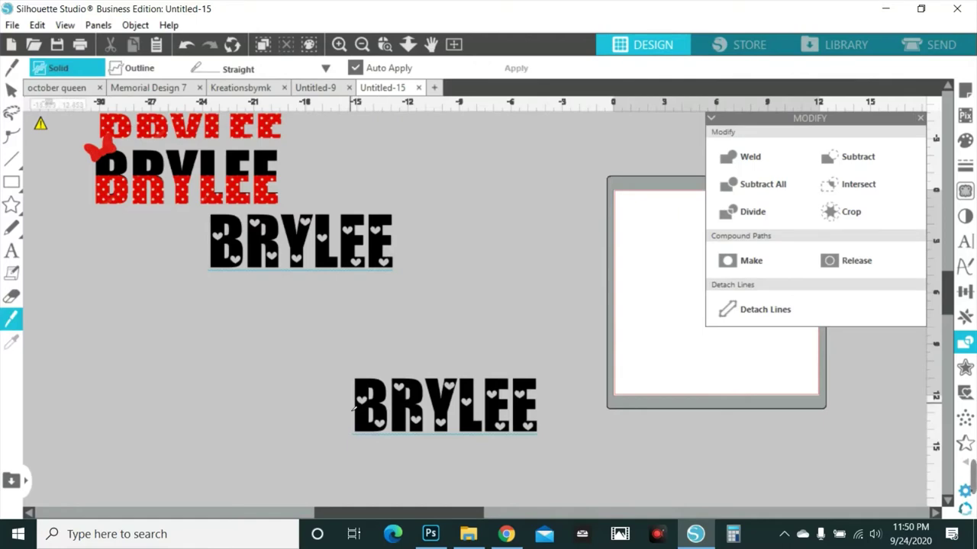
{"action": "left_click", "coordinate": [339, 44]}
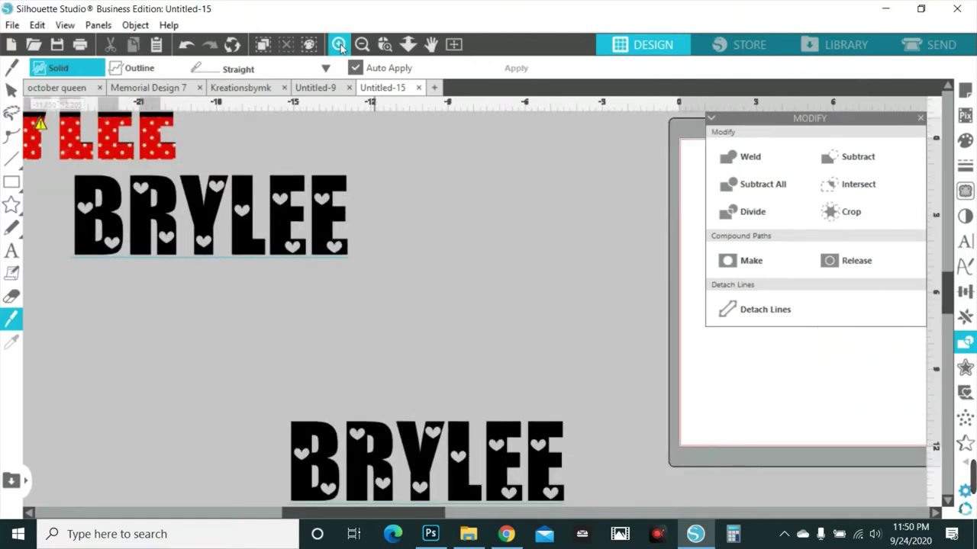
{"action": "scroll", "coordinate": [435, 305], "scroll_direction": "down", "scroll_amount": 3}
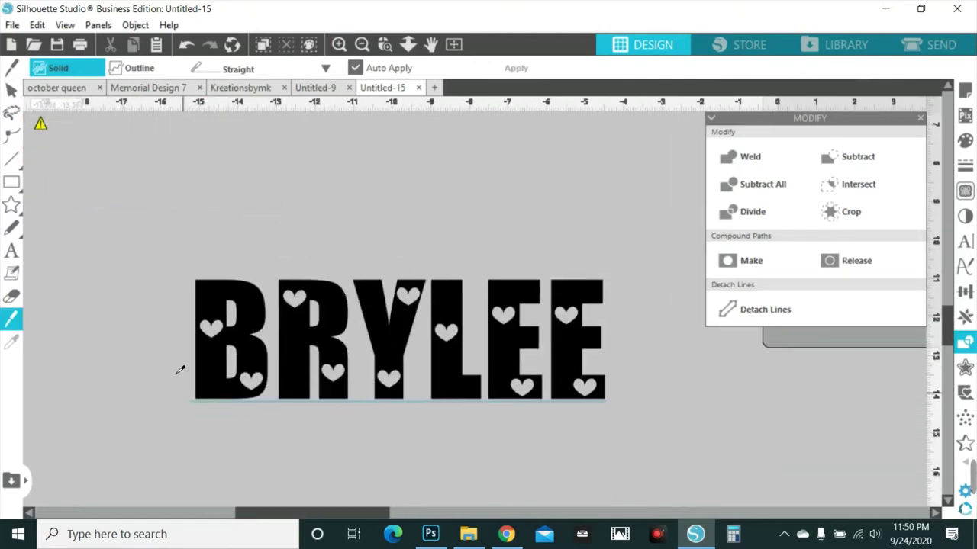
{"action": "left_click", "coordinate": [341, 46]}
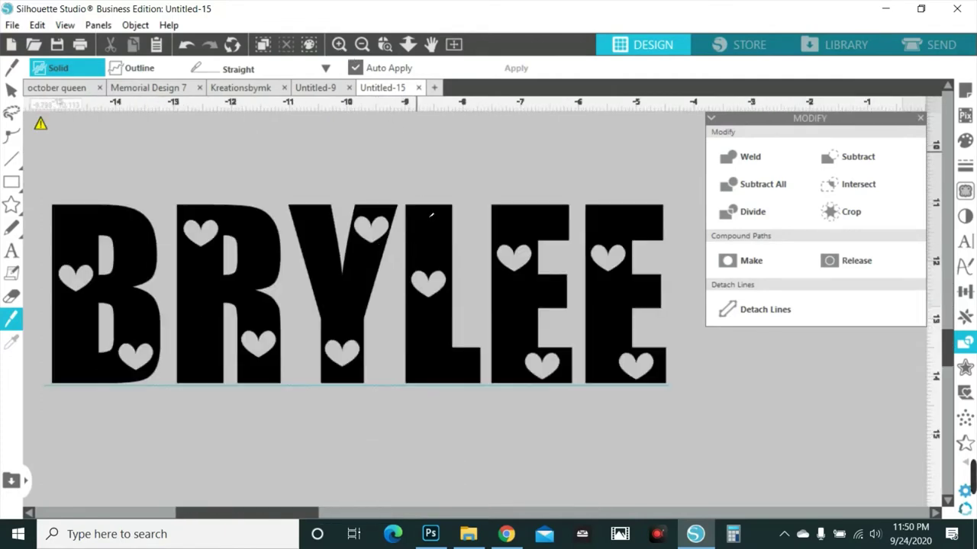
{"action": "left_click_drag", "start_coordinate": [287, 515], "coordinate": [257, 519]}
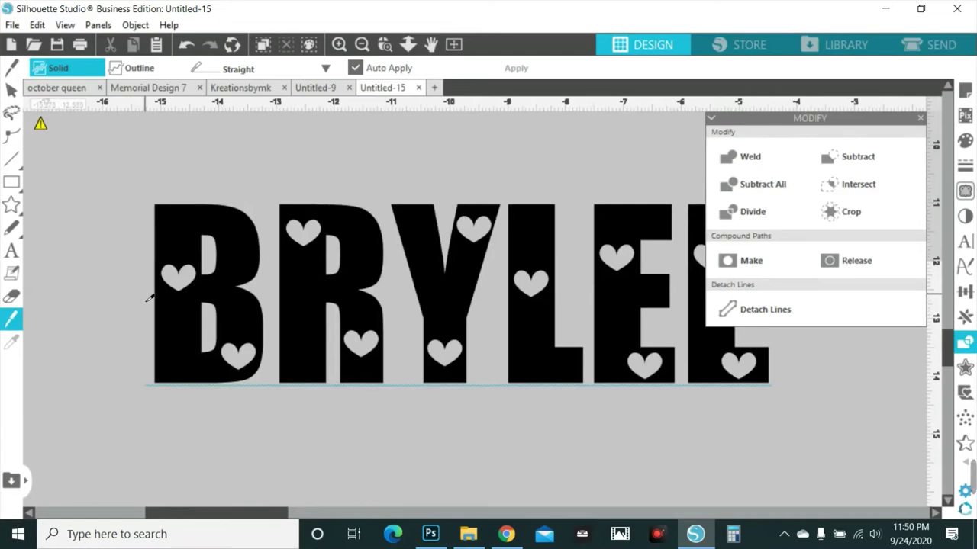
{"action": "left_click_drag", "start_coordinate": [145, 298], "coordinate": [854, 313]}
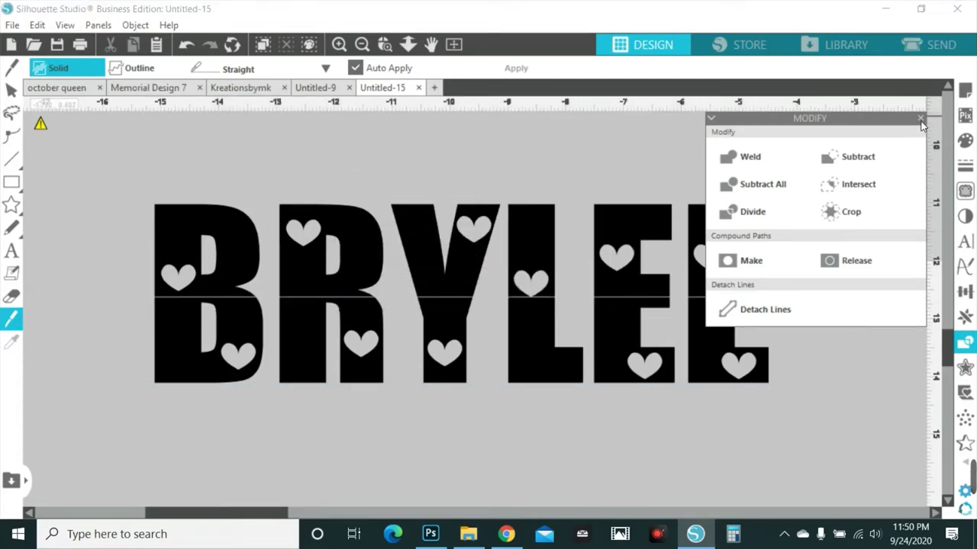
{"action": "left_click", "coordinate": [920, 118]}
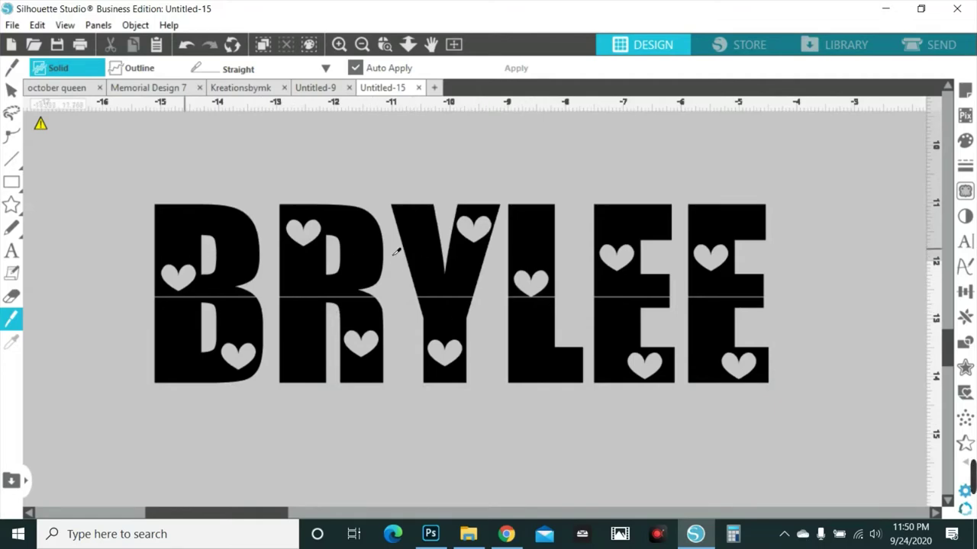
Step: Group the upper halves of the sliced heart letters and move them up beside the uncut heart-lettered name
{"action": "left_click", "coordinate": [12, 90]}
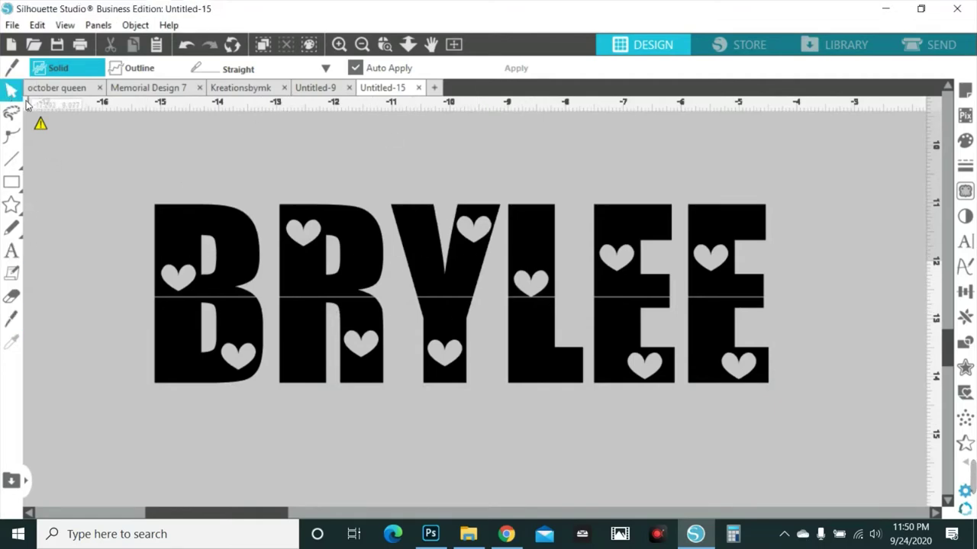
{"action": "left_click_drag", "start_coordinate": [126, 194], "coordinate": [778, 250]}
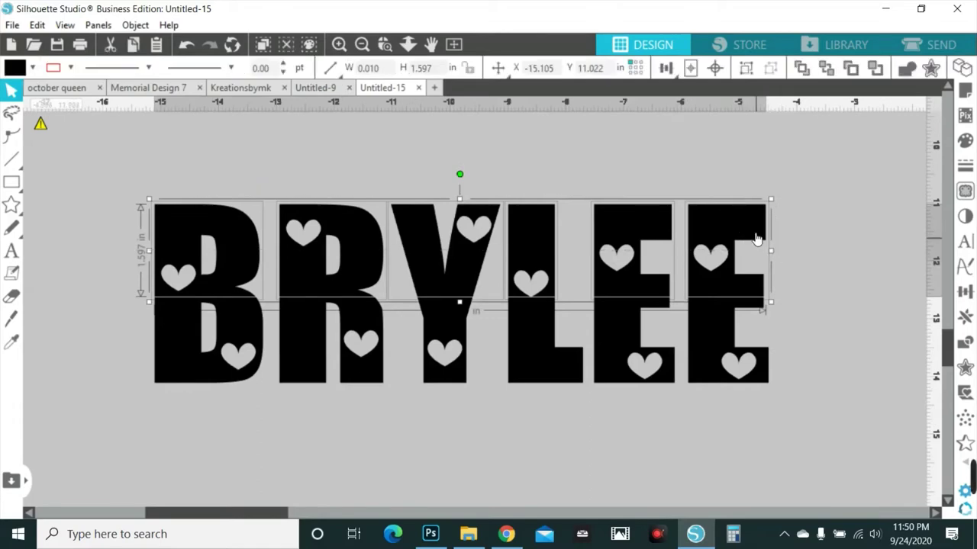
{"action": "right_click", "coordinate": [779, 252]}
{"action": "left_click", "coordinate": [801, 347]}
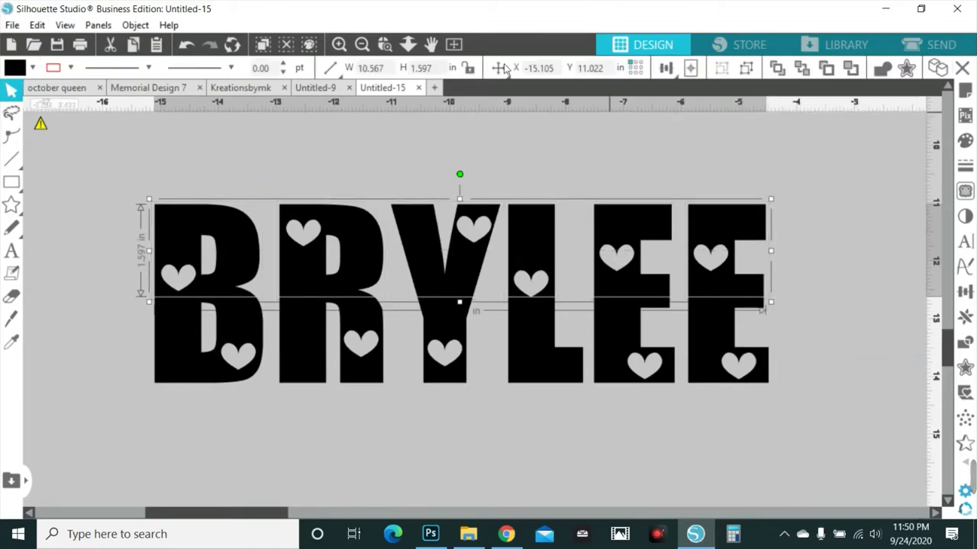
{"action": "left_click", "coordinate": [361, 44]}
{"action": "left_click", "coordinate": [362, 44]}
{"action": "left_click", "coordinate": [362, 44]}
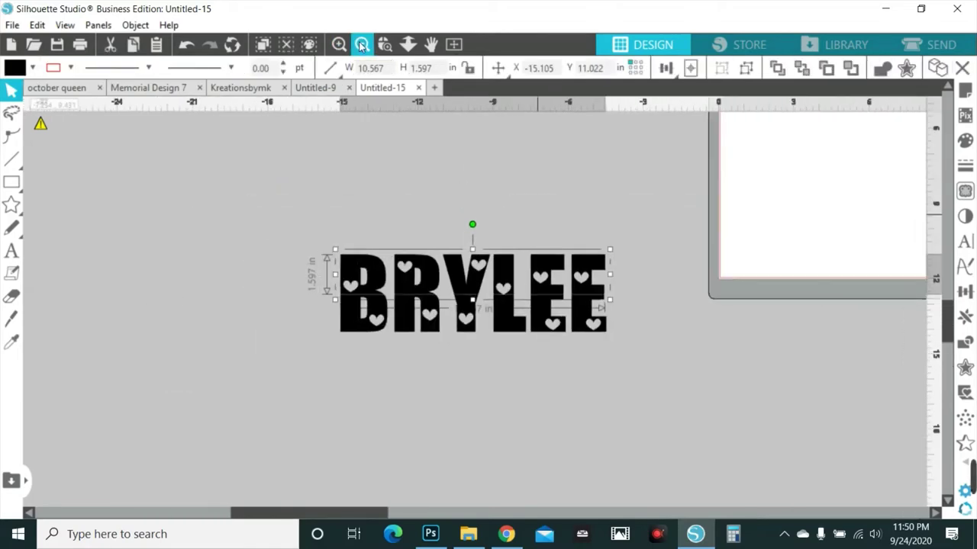
{"action": "left_click", "coordinate": [361, 44]}
{"action": "left_click_drag", "start_coordinate": [495, 290], "coordinate": [559, 152]}
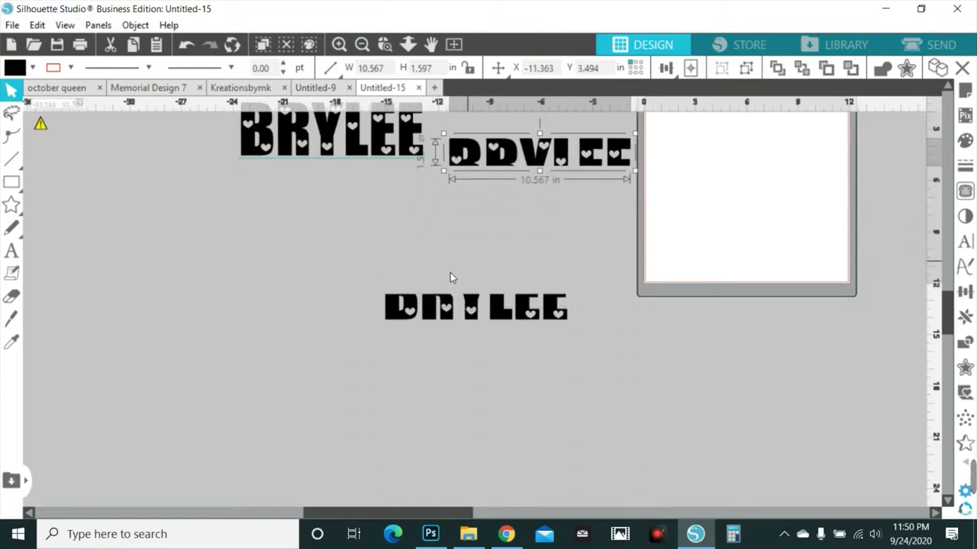
Step: Group the lower halves of the sliced heart letters
{"action": "left_click", "coordinate": [451, 277]}
{"action": "left_click", "coordinate": [569, 319]}
{"action": "right_click", "coordinate": [569, 319]}
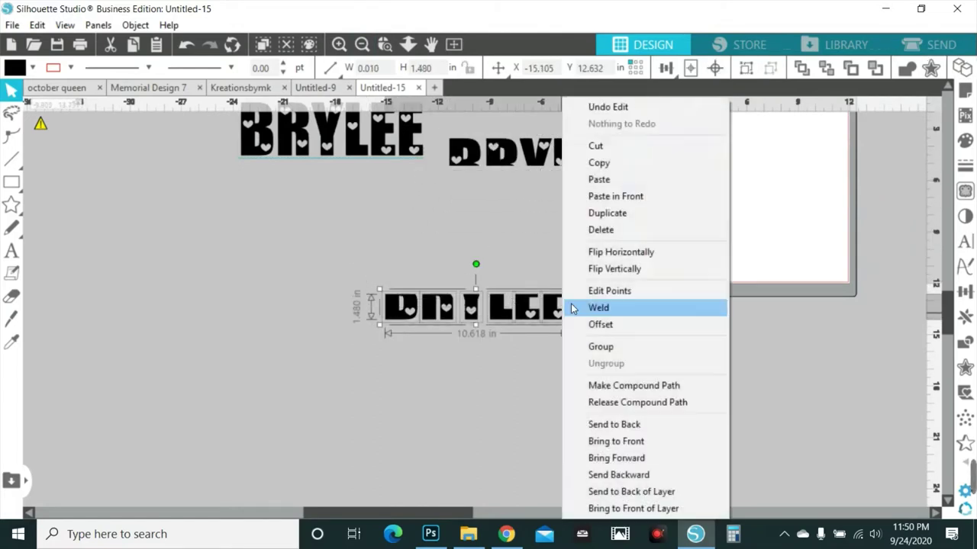
{"action": "left_click", "coordinate": [608, 345]}
Step: Switch to Chrome and change the image search to "PINK polka dot background"
{"action": "left_click", "coordinate": [506, 535]}
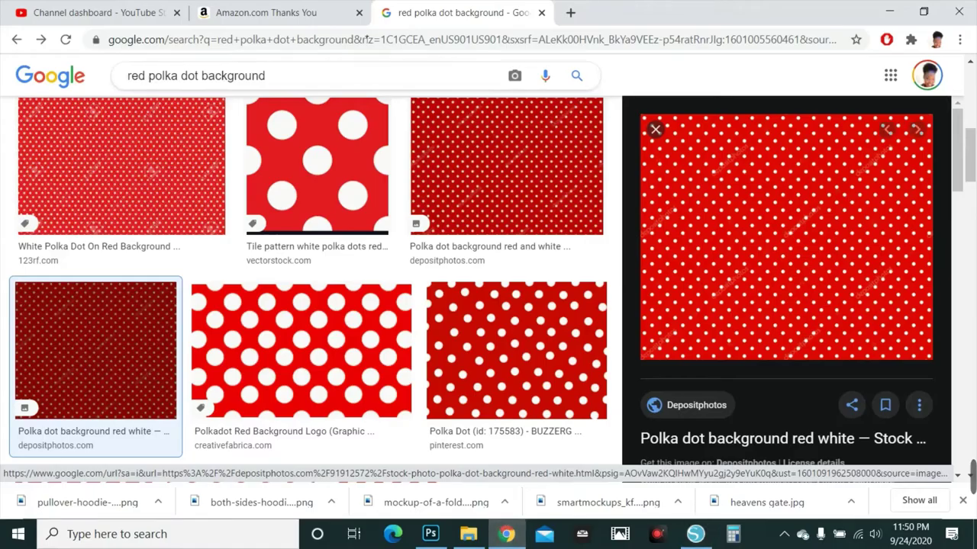
{"action": "left_click_drag", "start_coordinate": [146, 79], "coordinate": [123, 79]}
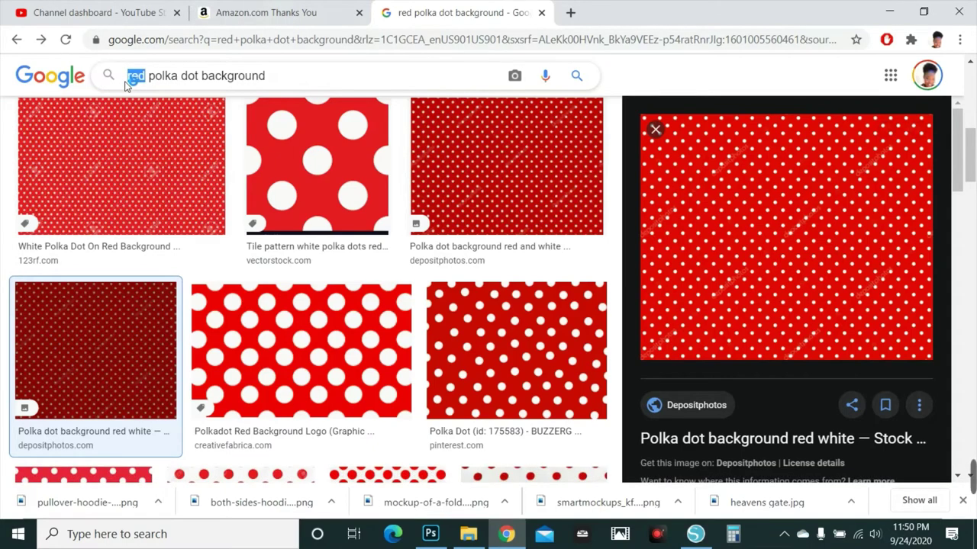
{"action": "type", "text": "PINK"}
{"action": "key", "text": "Return"}
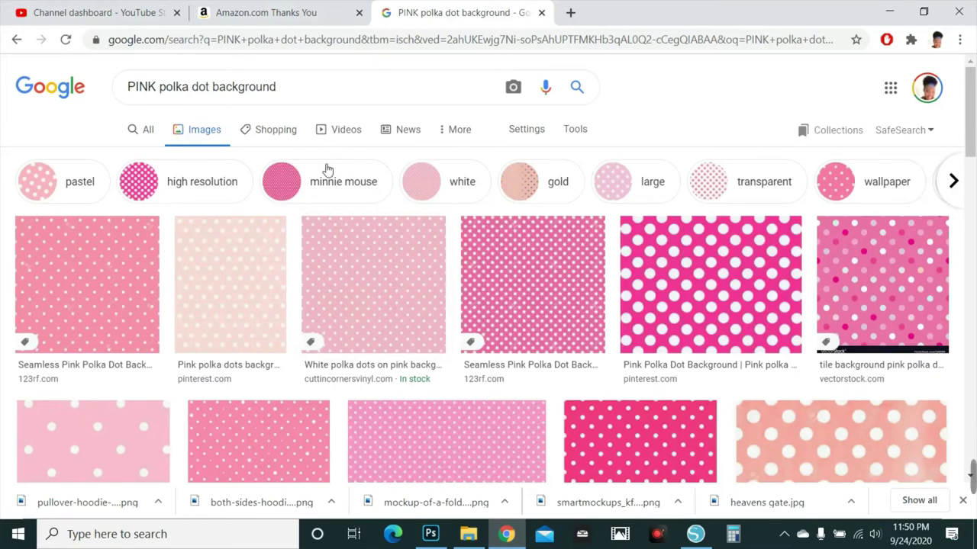
Step: Look through the pink polka dot image results and the related images of a pink pattern for a suitable background
{"action": "scroll", "coordinate": [366, 244], "scroll_direction": "down", "scroll_amount": 3}
{"action": "scroll", "coordinate": [377, 279], "scroll_direction": "down", "scroll_amount": 3}
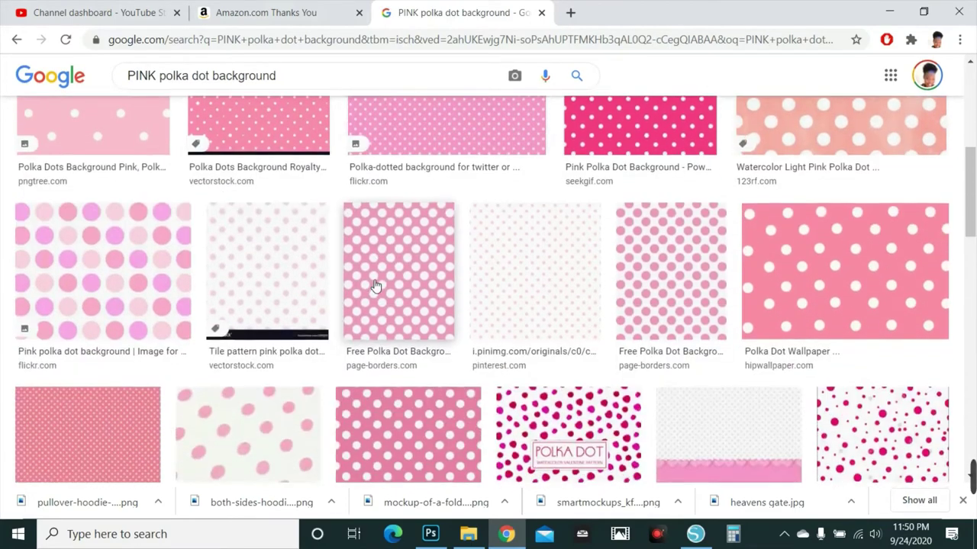
{"action": "scroll", "coordinate": [549, 248], "scroll_direction": "up", "scroll_amount": 2}
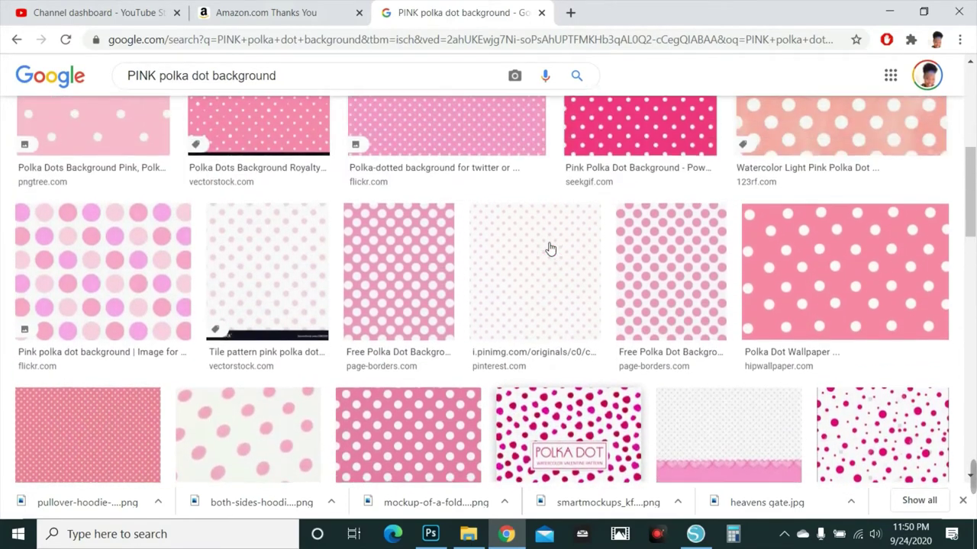
{"action": "scroll", "coordinate": [734, 253], "scroll_direction": "down", "scroll_amount": 2}
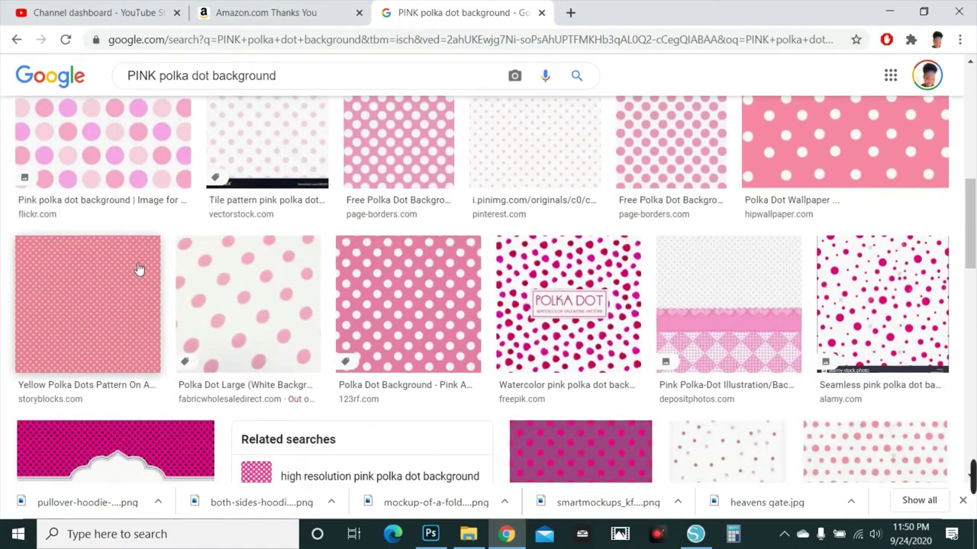
{"action": "left_click", "coordinate": [110, 300]}
{"action": "scroll", "coordinate": [721, 229], "scroll_direction": "down", "scroll_amount": 6}
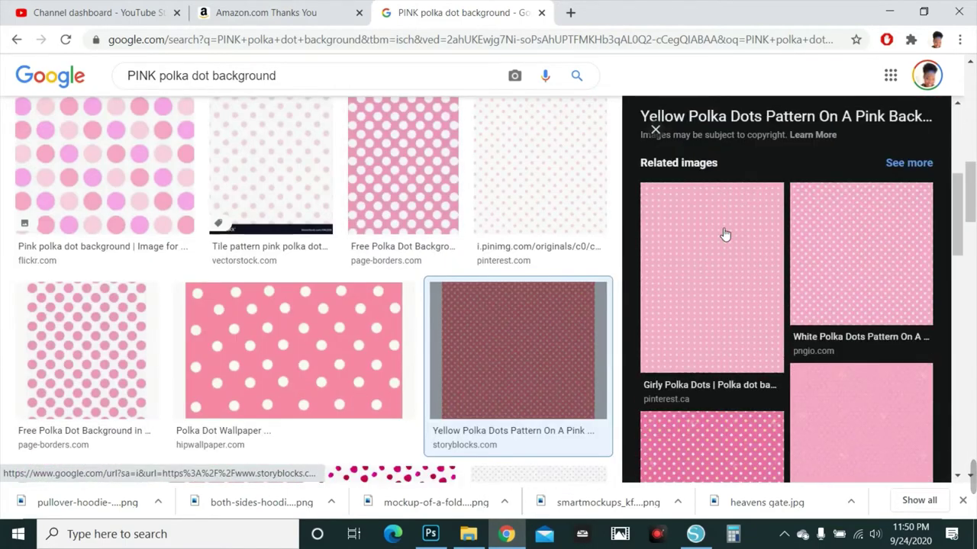
{"action": "scroll", "coordinate": [359, 275], "scroll_direction": "down", "scroll_amount": 1}
{"action": "scroll", "coordinate": [358, 275], "scroll_direction": "down", "scroll_amount": 5}
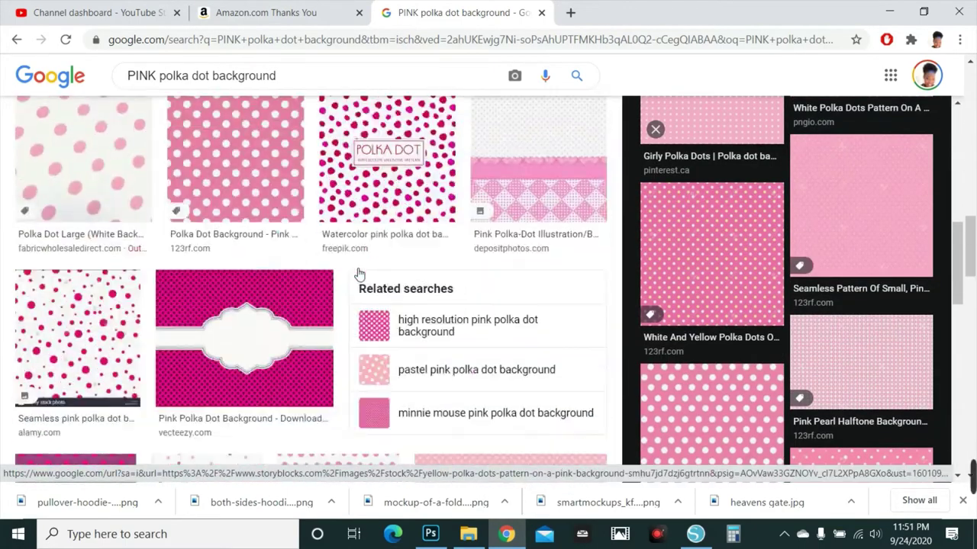
{"action": "scroll", "coordinate": [351, 263], "scroll_direction": "up", "scroll_amount": 5}
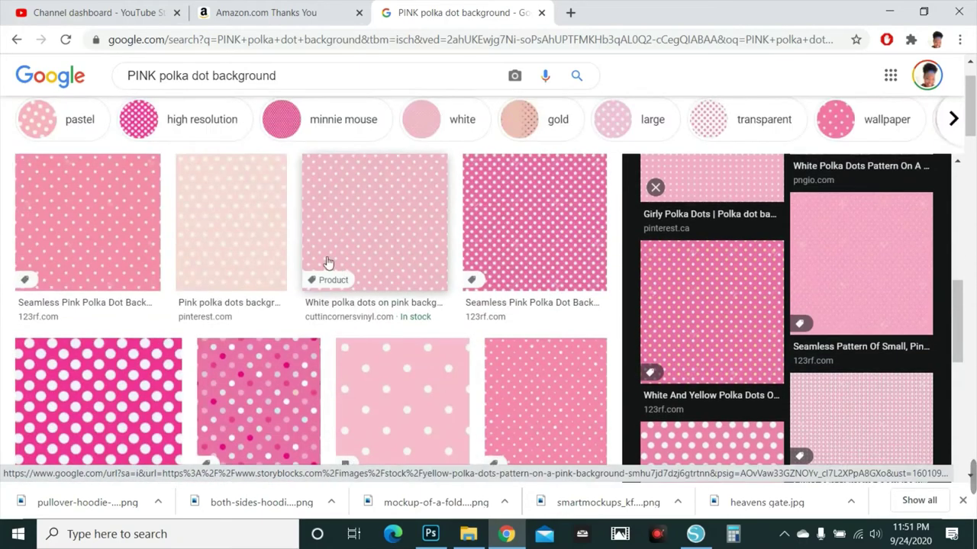
{"action": "scroll", "coordinate": [763, 267], "scroll_direction": "down", "scroll_amount": 5}
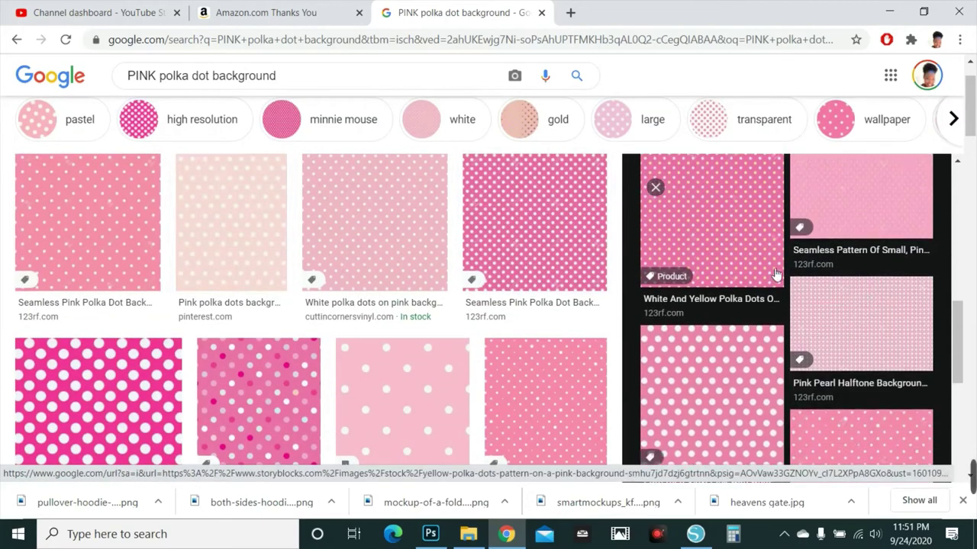
{"action": "scroll", "coordinate": [774, 275], "scroll_direction": "down", "scroll_amount": 3}
{"action": "scroll", "coordinate": [740, 344], "scroll_direction": "up", "scroll_amount": 1}
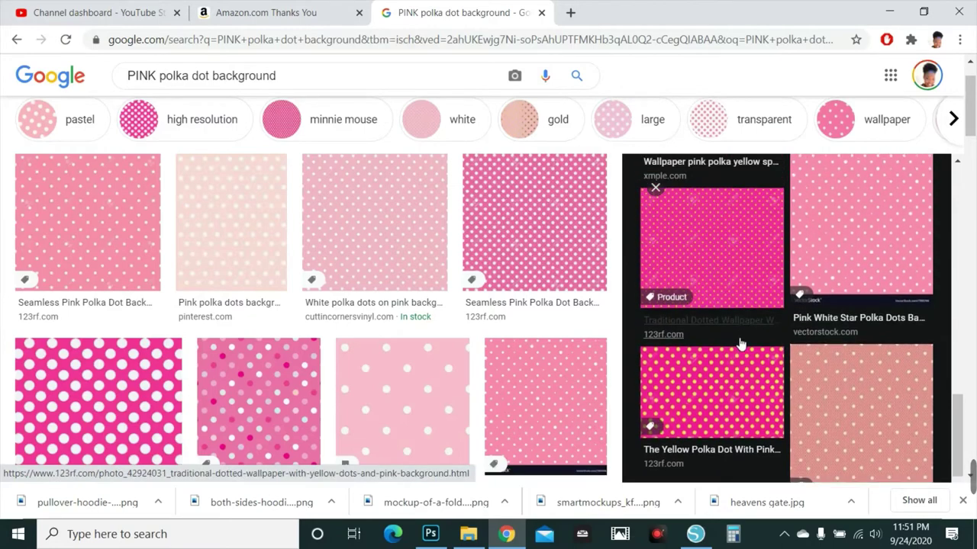
Step: Copy the 123RF image of yellow polka dots on a pink background and paste it into the Silhouette Studio design
{"action": "left_click", "coordinate": [723, 391]}
{"action": "right_click", "coordinate": [790, 248]}
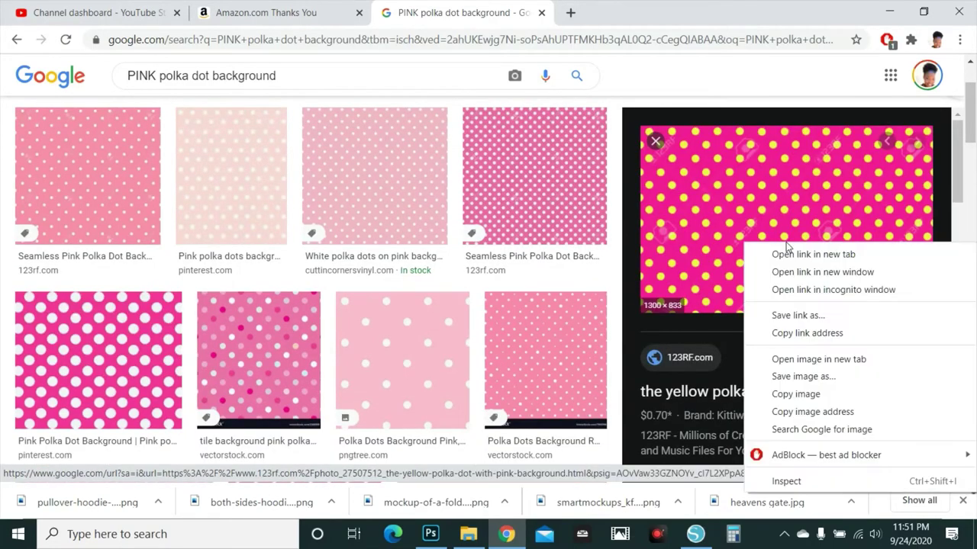
{"action": "left_click", "coordinate": [795, 394]}
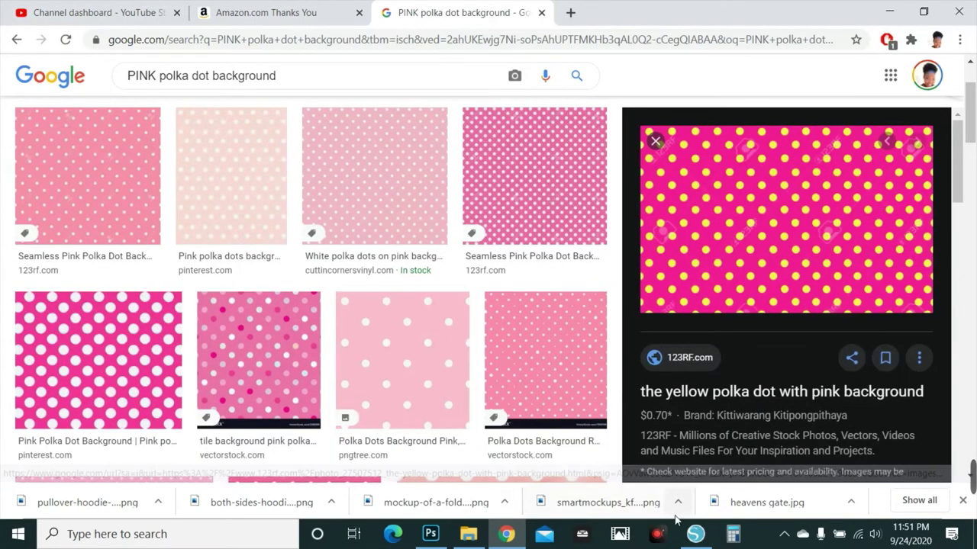
{"action": "left_click", "coordinate": [695, 534]}
{"action": "right_click", "coordinate": [250, 273]}
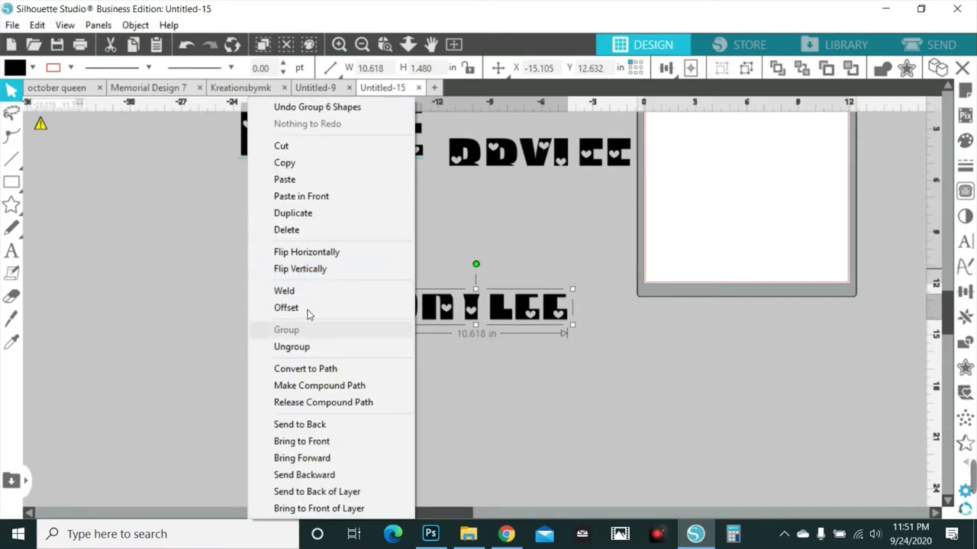
{"action": "left_click", "coordinate": [303, 185]}
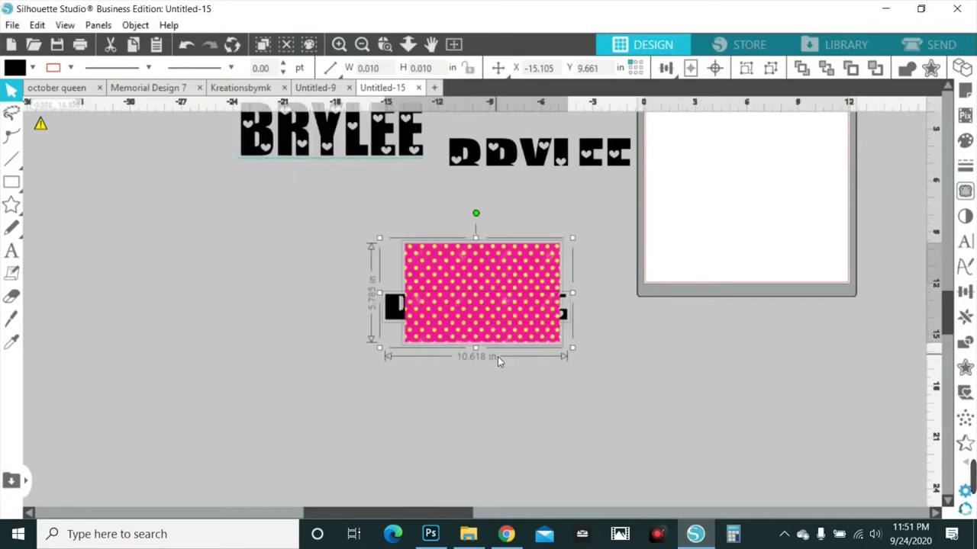
Step: Scale the pink polka dot pattern to about 10.88 × 6.97 in, position it over the lower heart-letter halves, and send it to the back
{"action": "left_click_drag", "start_coordinate": [523, 283], "coordinate": [383, 235]}
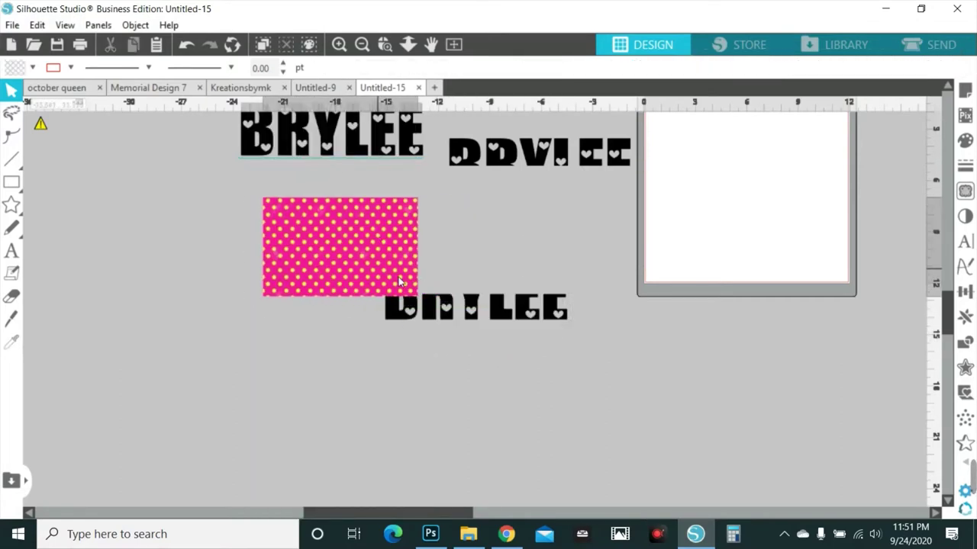
{"action": "left_click", "coordinate": [398, 283]}
{"action": "left_click_drag", "start_coordinate": [424, 304], "coordinate": [576, 331]}
{"action": "right_click", "coordinate": [509, 265]}
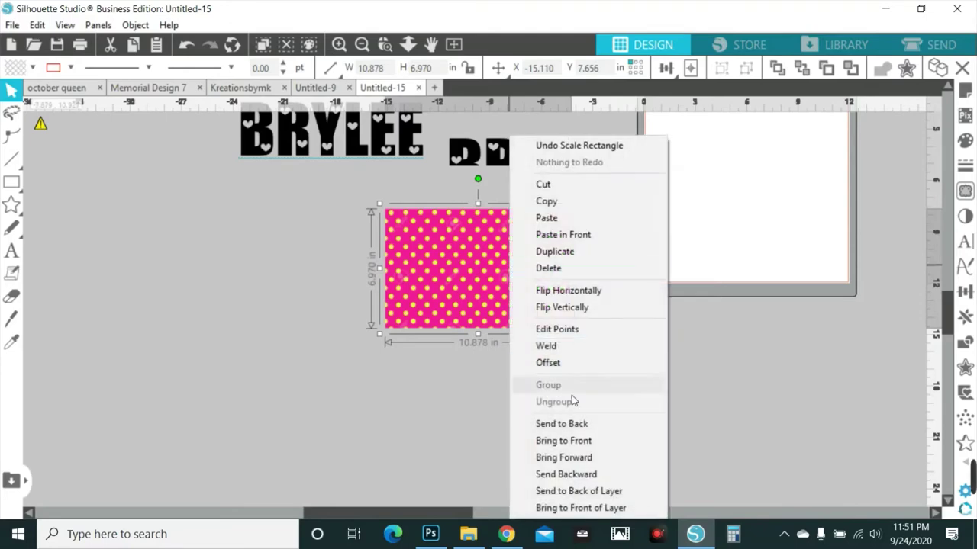
{"action": "left_click", "coordinate": [568, 423]}
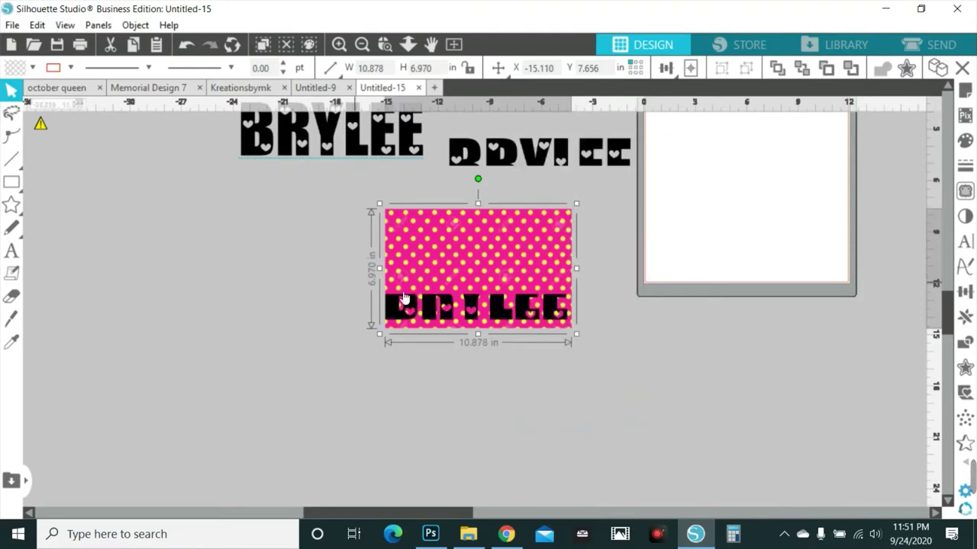
{"action": "left_click_drag", "start_coordinate": [401, 267], "coordinate": [396, 266]}
Step: Crop the pink polka dot pattern to the lower heart-letter halves and group the resulting pieces
{"action": "left_click_drag", "start_coordinate": [291, 283], "coordinate": [572, 325]}
{"action": "left_click", "coordinate": [966, 342]}
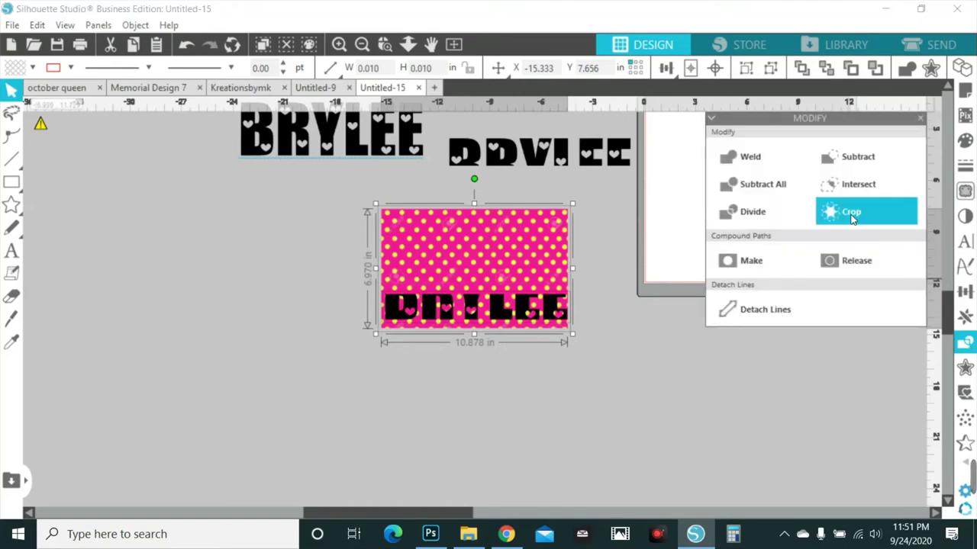
{"action": "left_click", "coordinate": [852, 219]}
{"action": "left_click", "coordinate": [745, 68]}
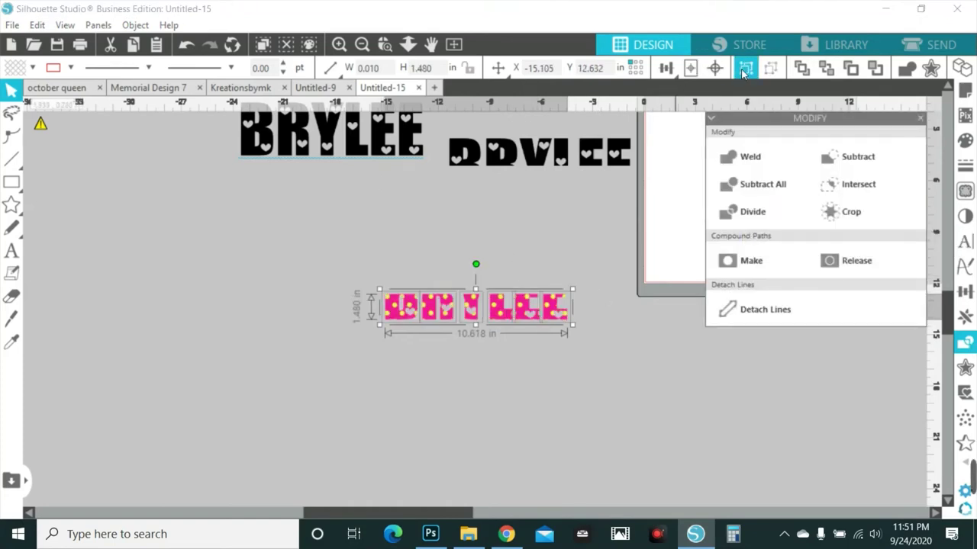
Step: Move the full black heart-lettered name onto the pink dotted halves, send it to the back, and align it behind them
{"action": "left_click_drag", "start_coordinate": [357, 140], "coordinate": [495, 273]}
{"action": "right_click", "coordinate": [503, 296]}
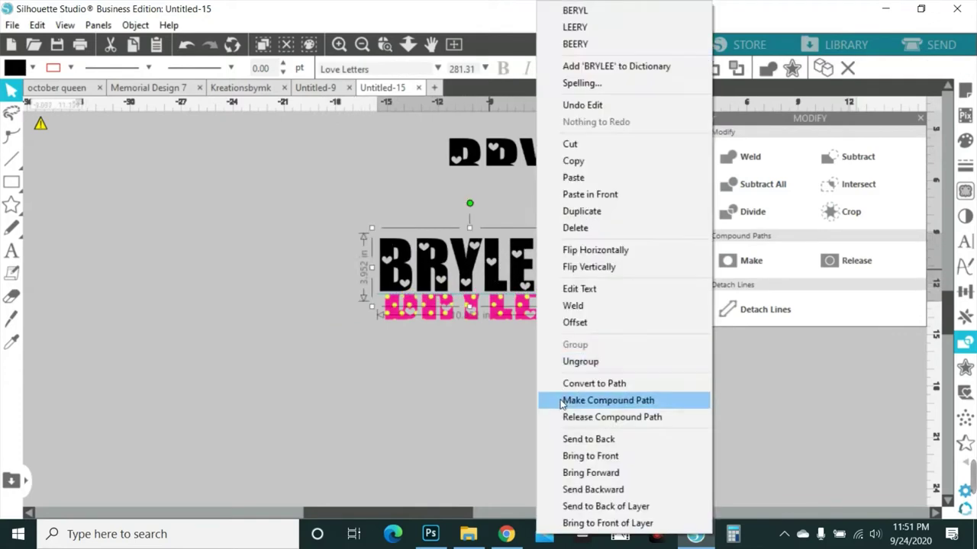
{"action": "left_click", "coordinate": [571, 439]}
{"action": "left_click_drag", "start_coordinate": [492, 265], "coordinate": [494, 282]}
{"action": "left_click", "coordinate": [242, 347]}
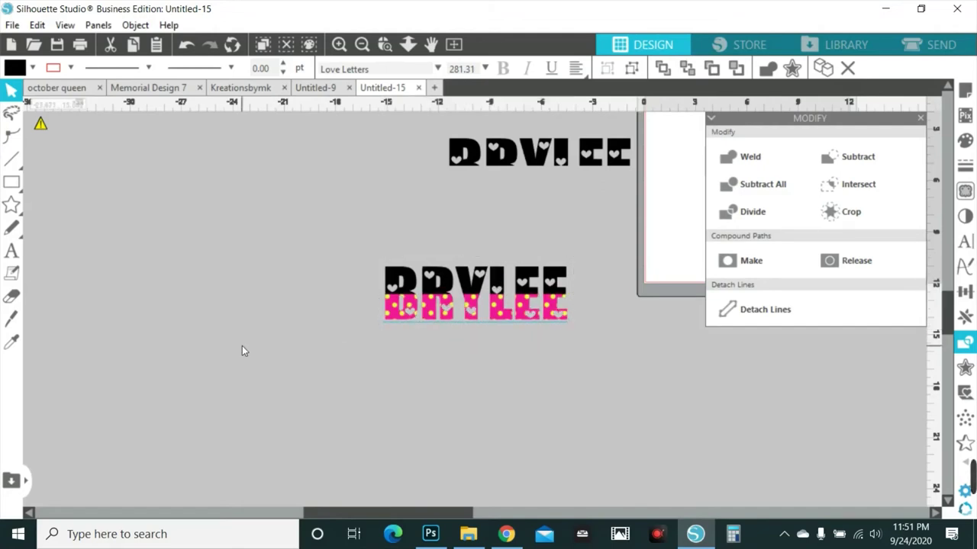
Step: Try teal, yellow, grey and blue fills on the black name behind the pink dotted halves, and settle on teal
{"action": "left_click", "coordinate": [452, 285]}
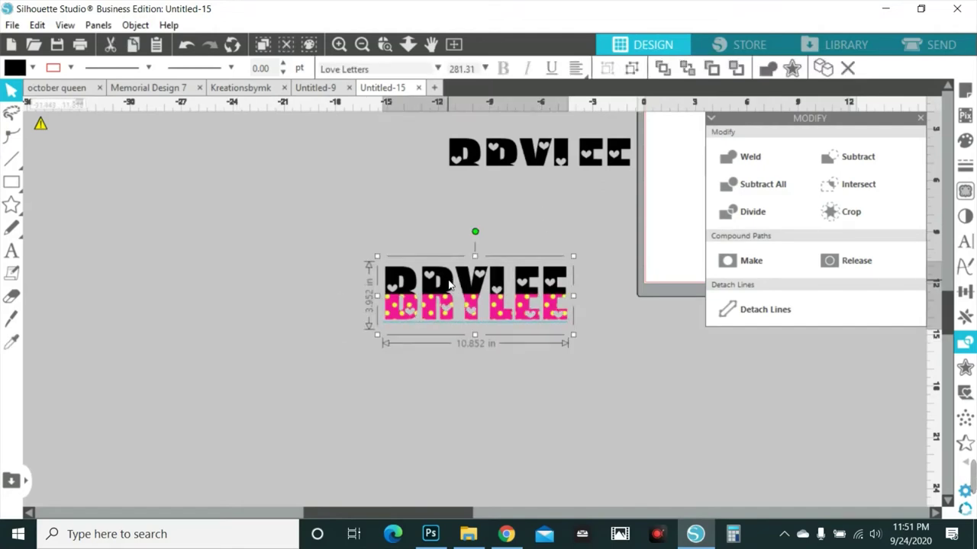
{"action": "left_click", "coordinate": [966, 140]}
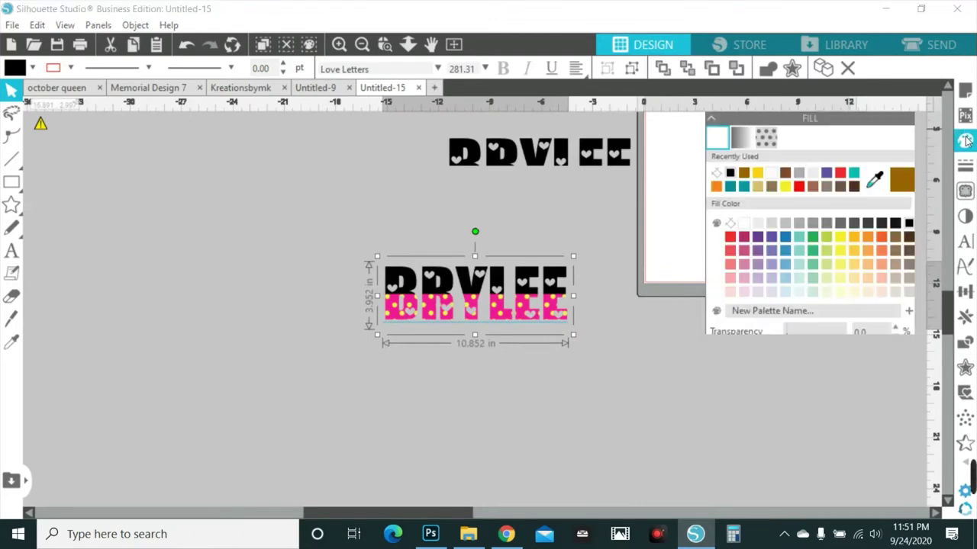
{"action": "left_click", "coordinate": [855, 174]}
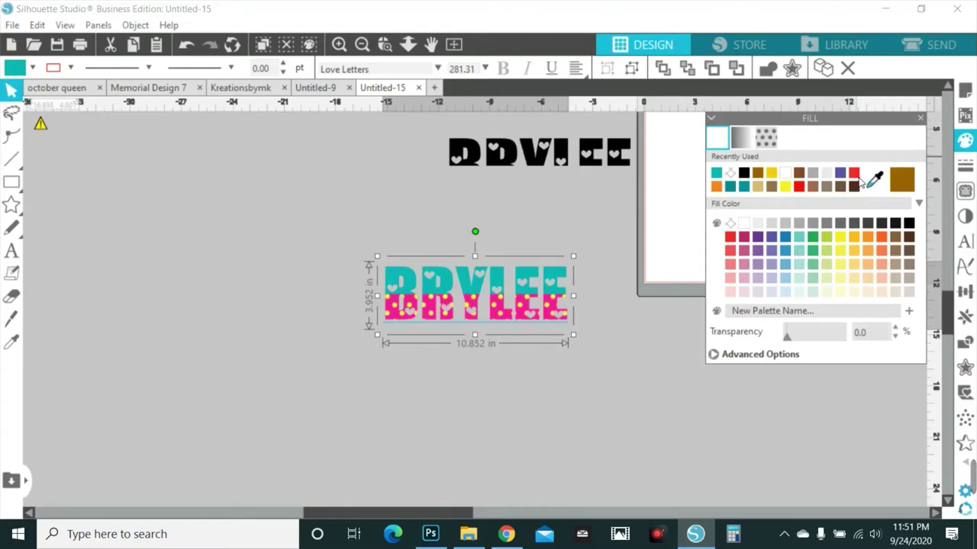
{"action": "left_click", "coordinate": [769, 174]}
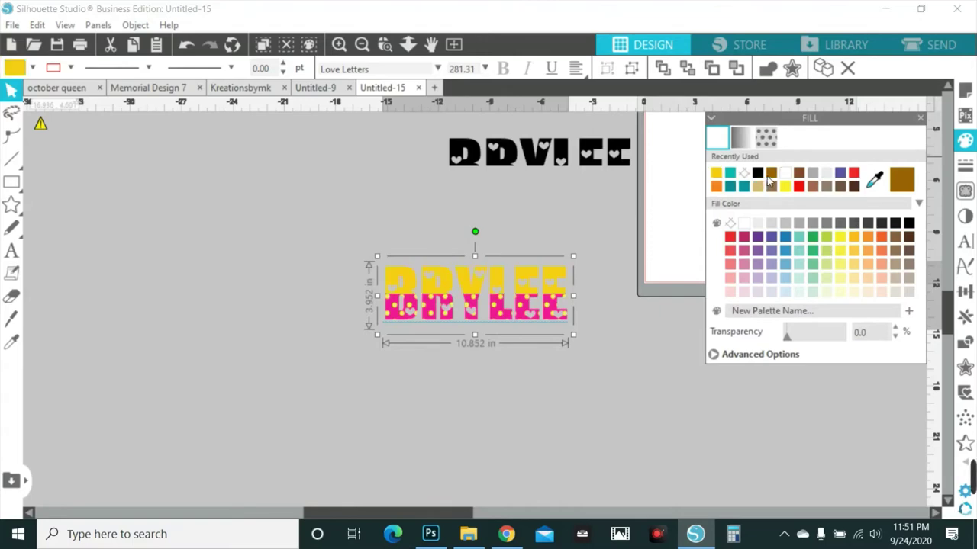
{"action": "left_click", "coordinate": [799, 223]}
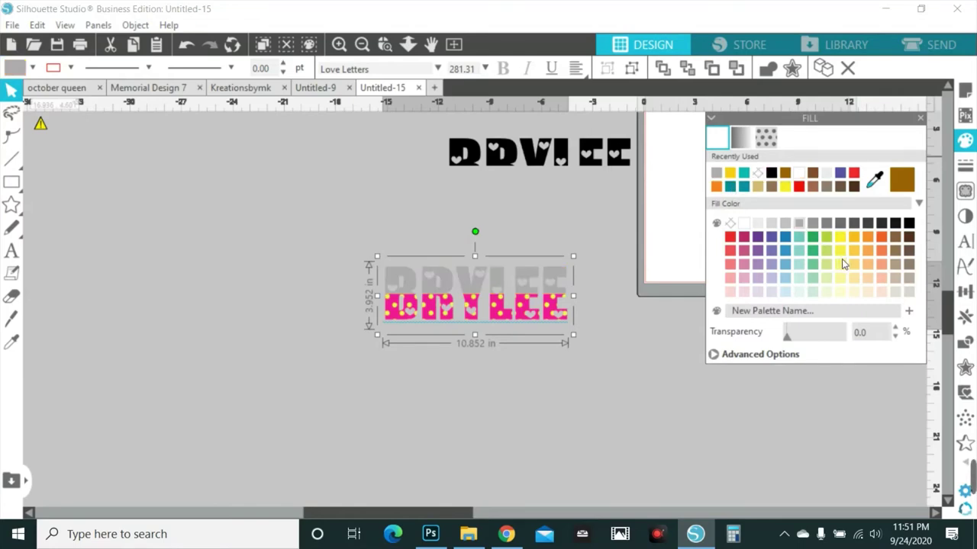
{"action": "left_click", "coordinate": [786, 238]}
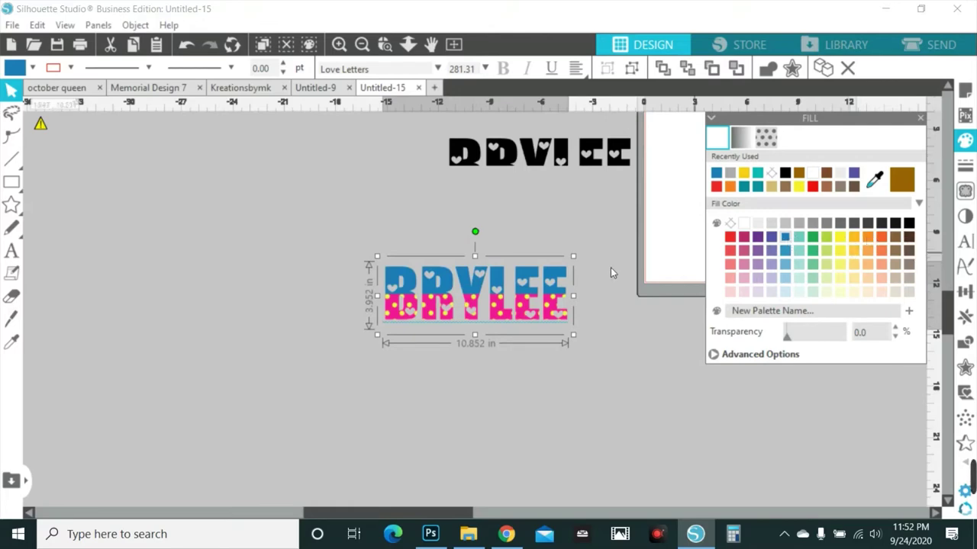
{"action": "left_click", "coordinate": [757, 173]}
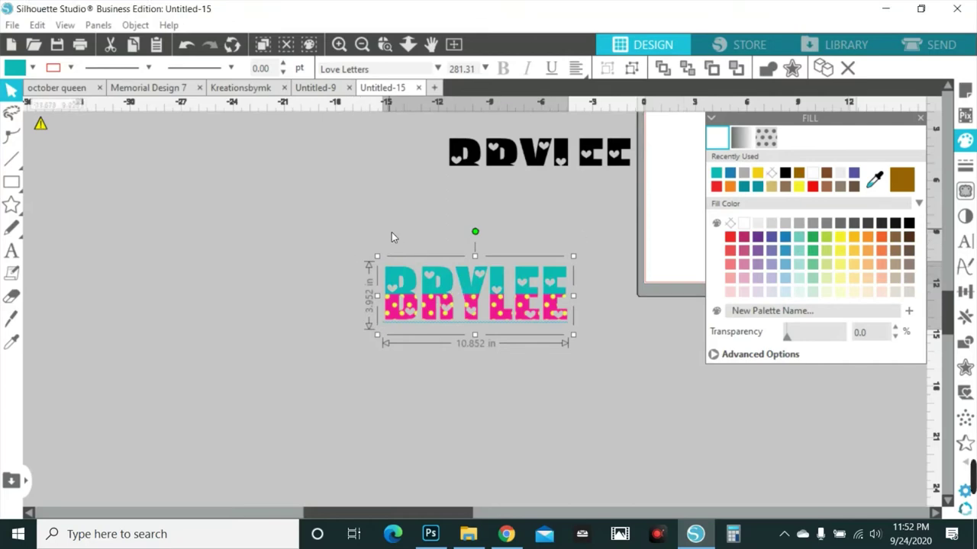
{"action": "left_click_drag", "start_coordinate": [392, 232], "coordinate": [483, 333]}
{"action": "left_click", "coordinate": [425, 224]}
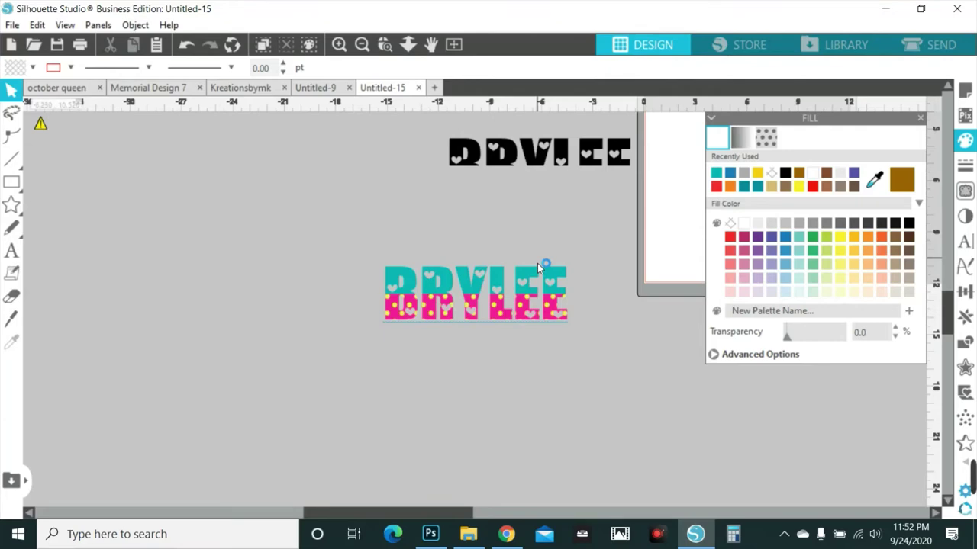
Step: Switch to Chrome and search Google Images for "minnie mouse letters"
{"action": "left_click", "coordinate": [506, 534]}
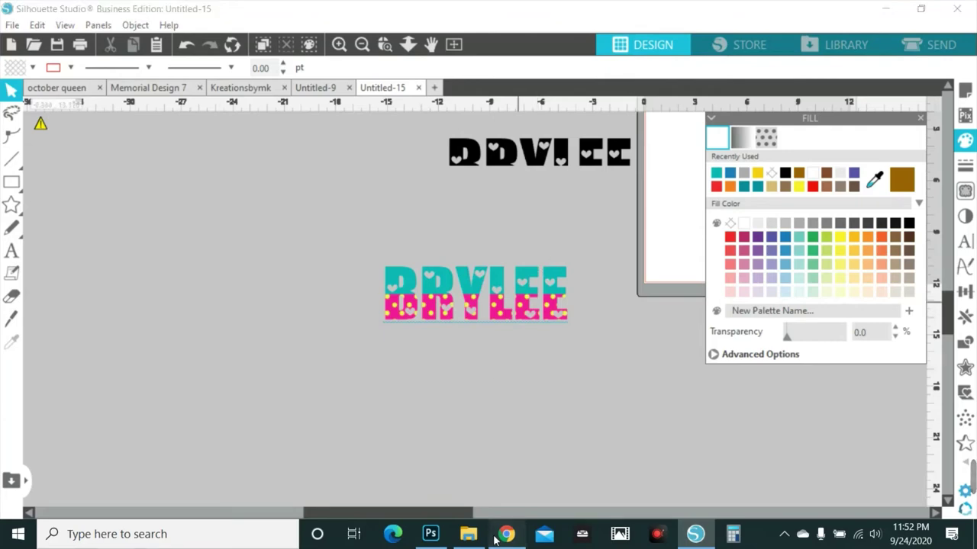
{"action": "left_click", "coordinate": [449, 42]}
{"action": "type", "text": "MI"}
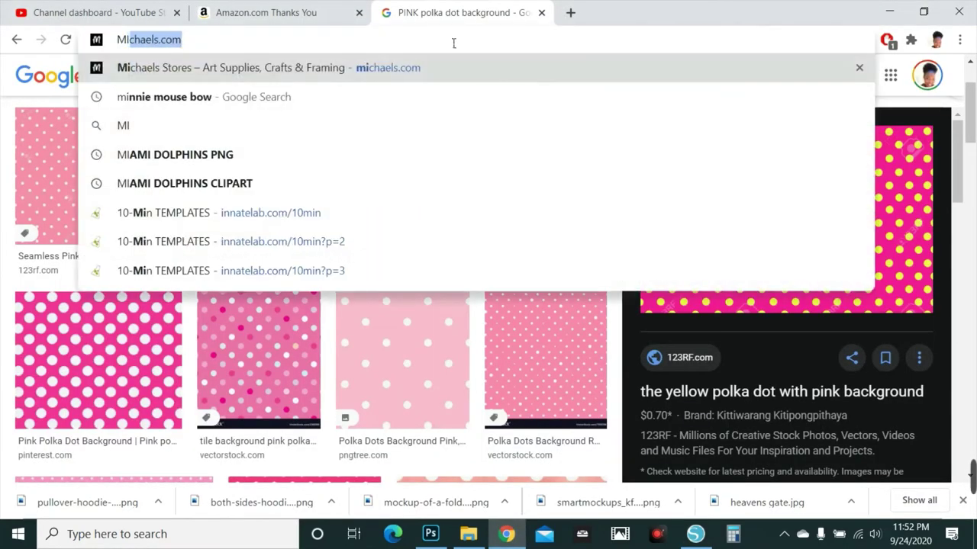
{"action": "type", "text": "NNIE MOUSE LETTERS"}
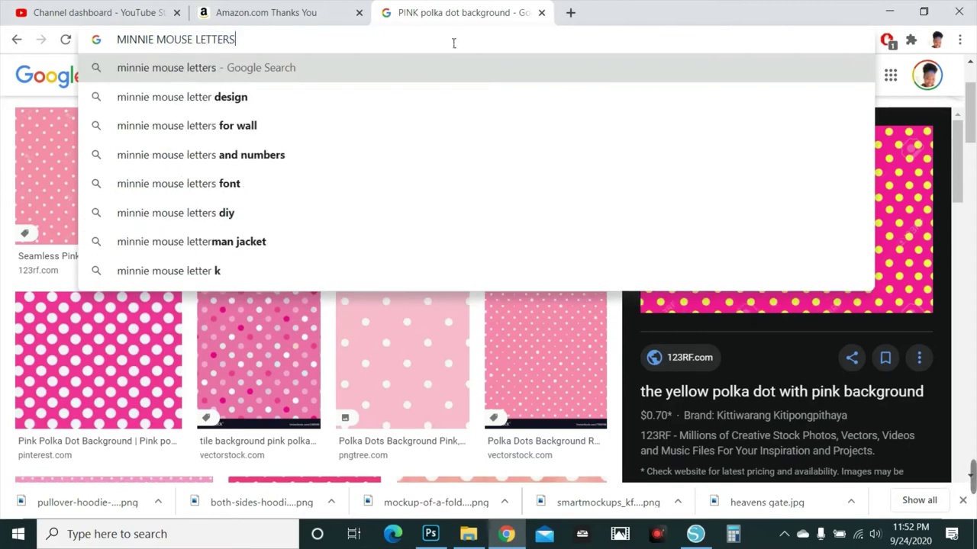
{"action": "key", "text": "Return"}
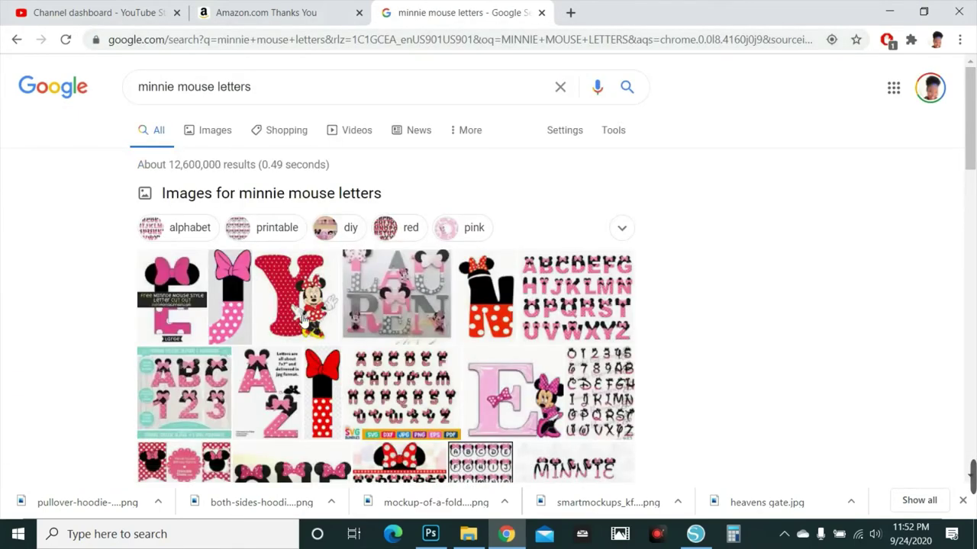
{"action": "left_click", "coordinate": [225, 132]}
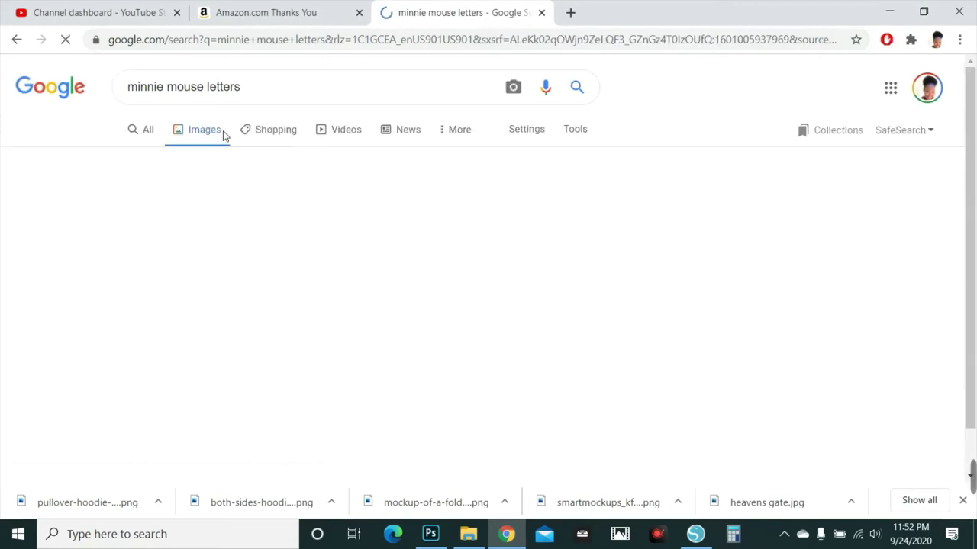
Step: Look through the Minnie Mouse letter images and open the PNGitem page for the pink and black Minnie Mouse Letter E
{"action": "scroll", "coordinate": [702, 305], "scroll_direction": "down", "scroll_amount": 2}
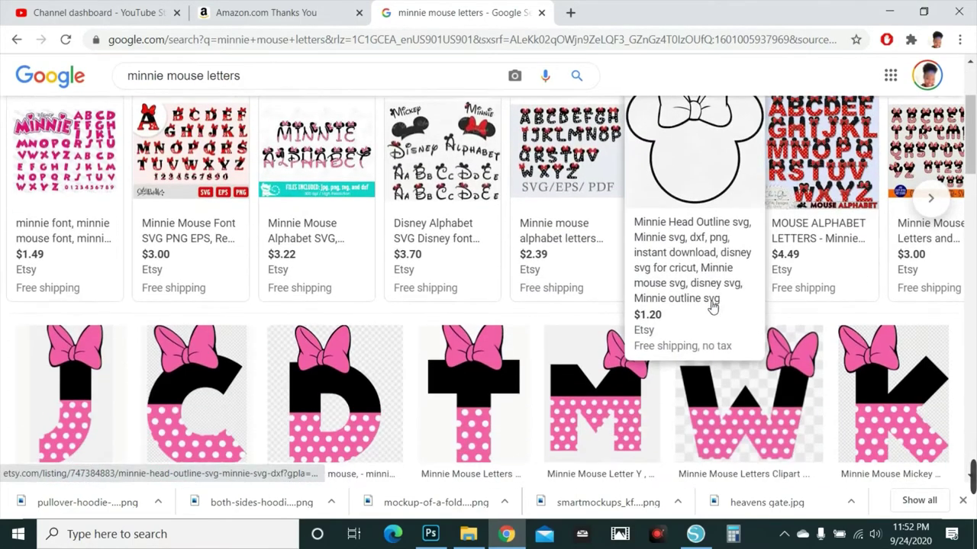
{"action": "scroll", "coordinate": [530, 349], "scroll_direction": "down", "scroll_amount": 2}
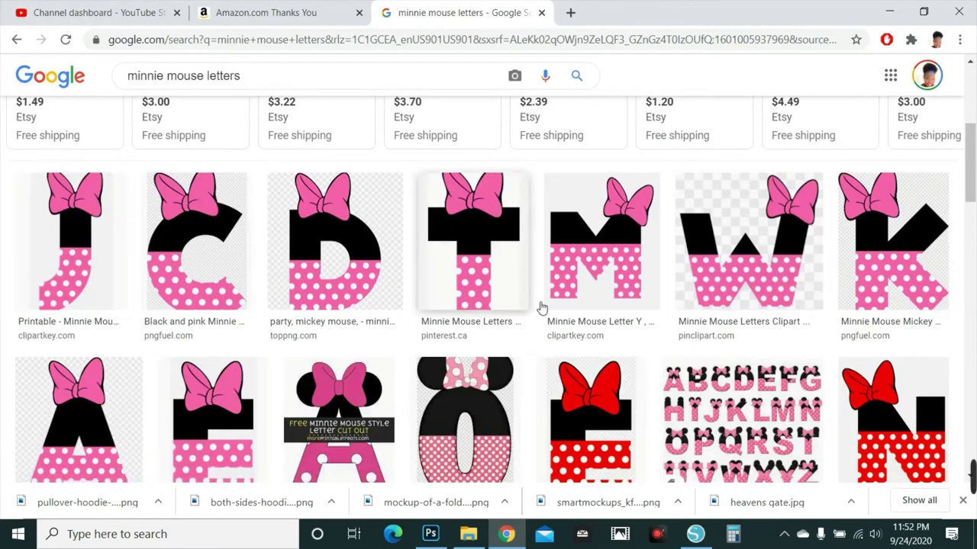
{"action": "scroll", "coordinate": [367, 372], "scroll_direction": "down", "scroll_amount": 3}
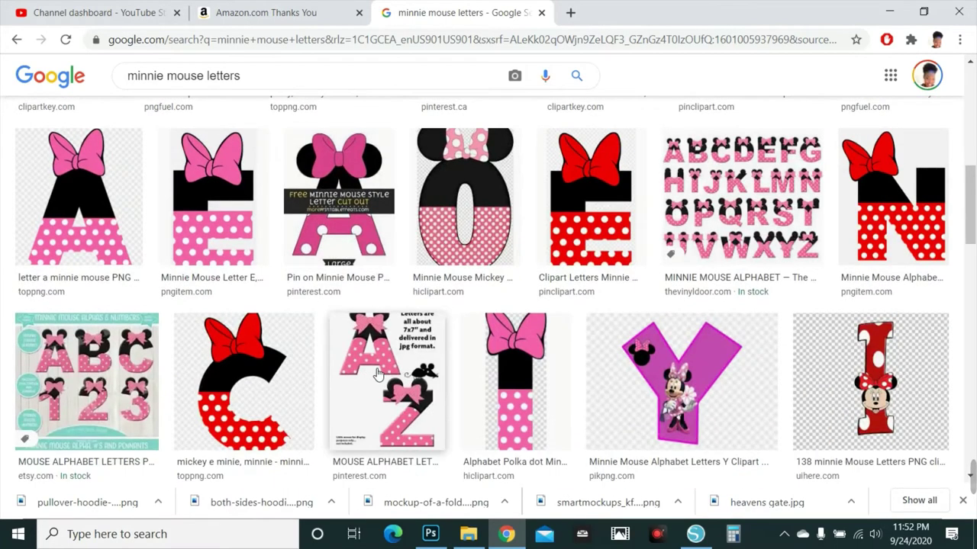
{"action": "scroll", "coordinate": [367, 375], "scroll_direction": "up", "scroll_amount": 1}
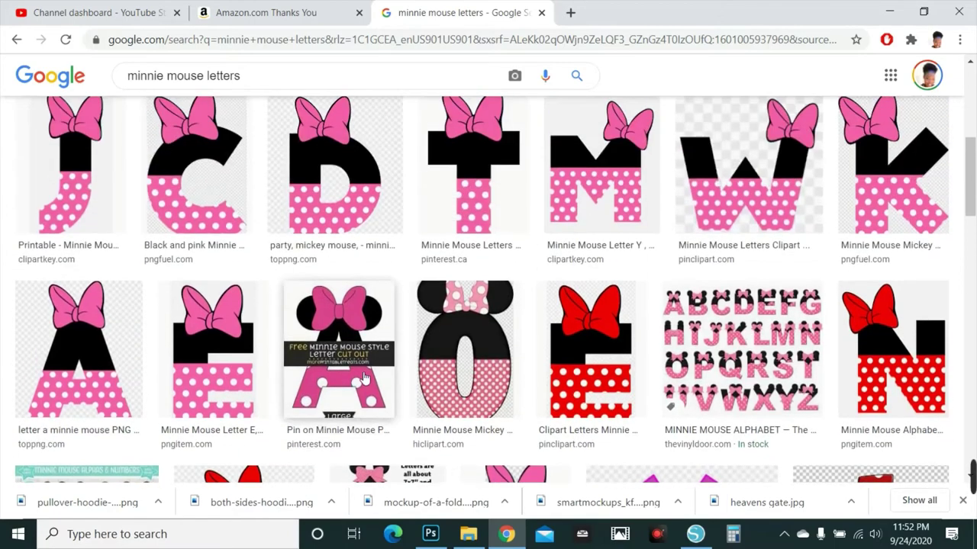
{"action": "left_click", "coordinate": [207, 369]}
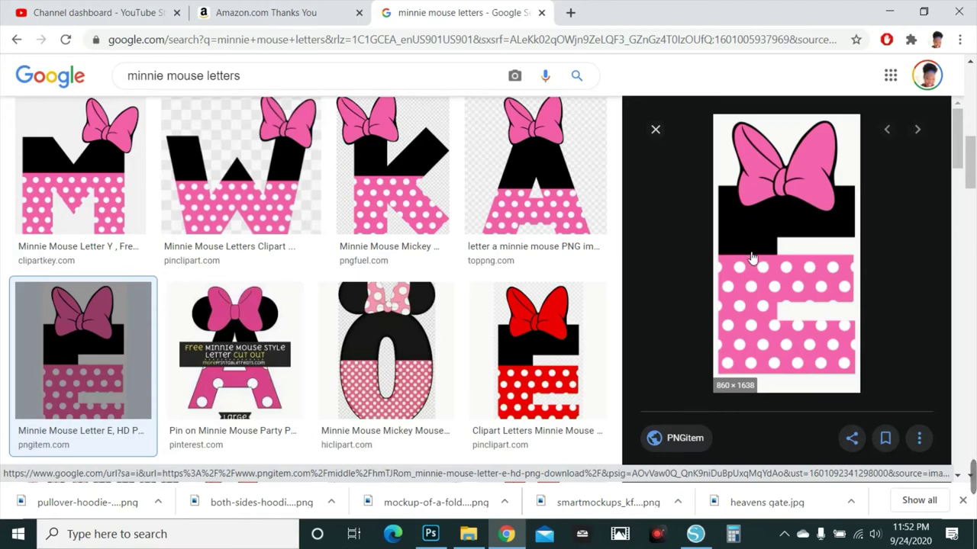
{"action": "scroll", "coordinate": [752, 259], "scroll_direction": "down", "scroll_amount": 3}
{"action": "scroll", "coordinate": [730, 272], "scroll_direction": "down", "scroll_amount": 3}
{"action": "scroll", "coordinate": [738, 229], "scroll_direction": "up", "scroll_amount": 4}
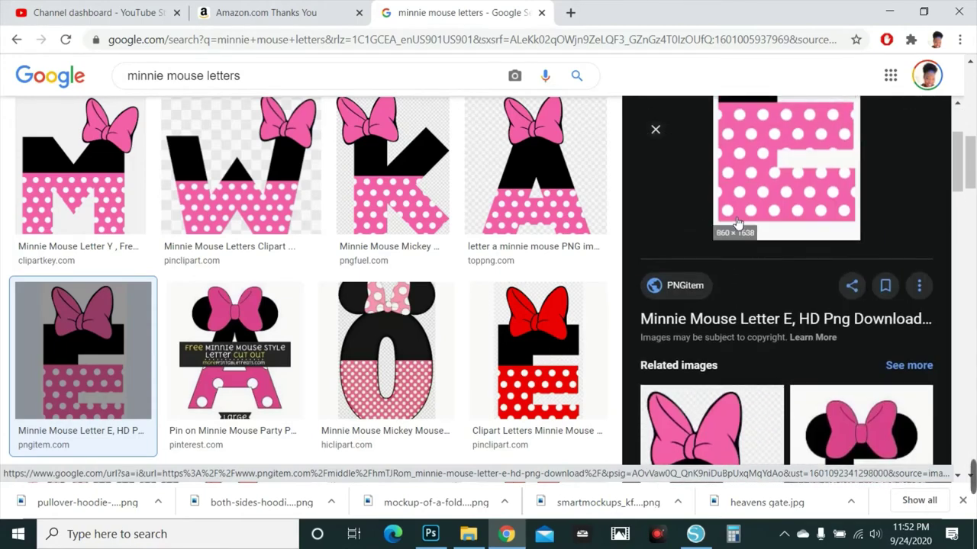
{"action": "left_click", "coordinate": [738, 222]}
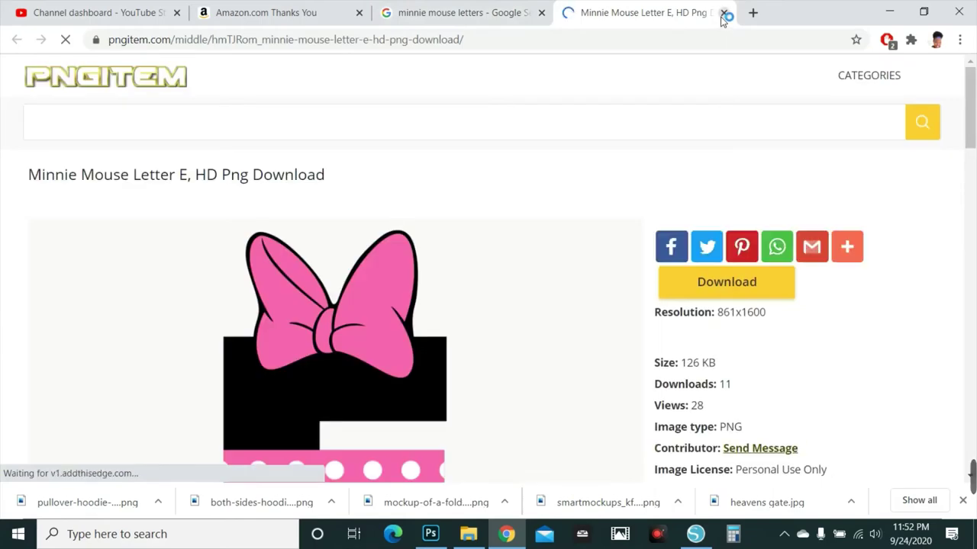
{"action": "scroll", "coordinate": [436, 425], "scroll_direction": "down", "scroll_amount": 3}
{"action": "scroll", "coordinate": [458, 451], "scroll_direction": "up", "scroll_amount": 3}
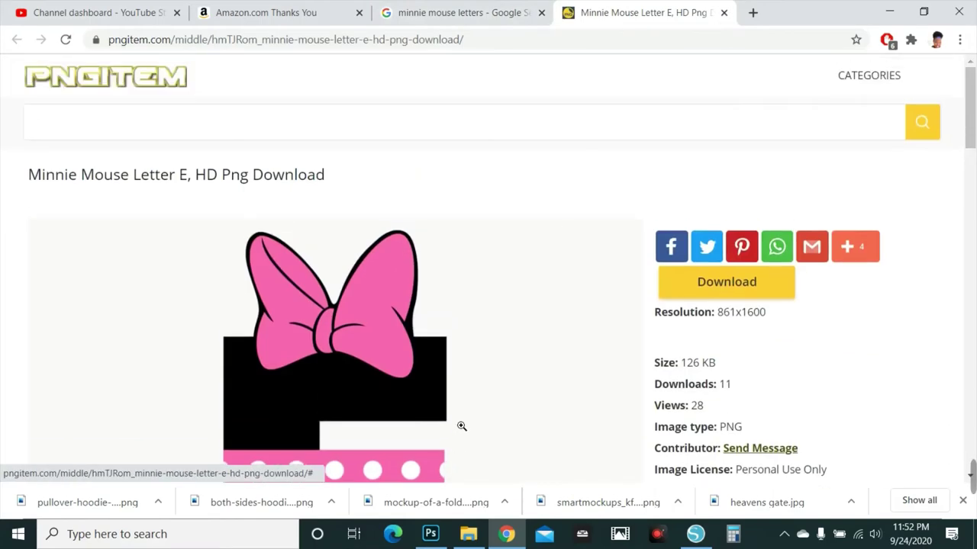
{"action": "left_click", "coordinate": [753, 13]}
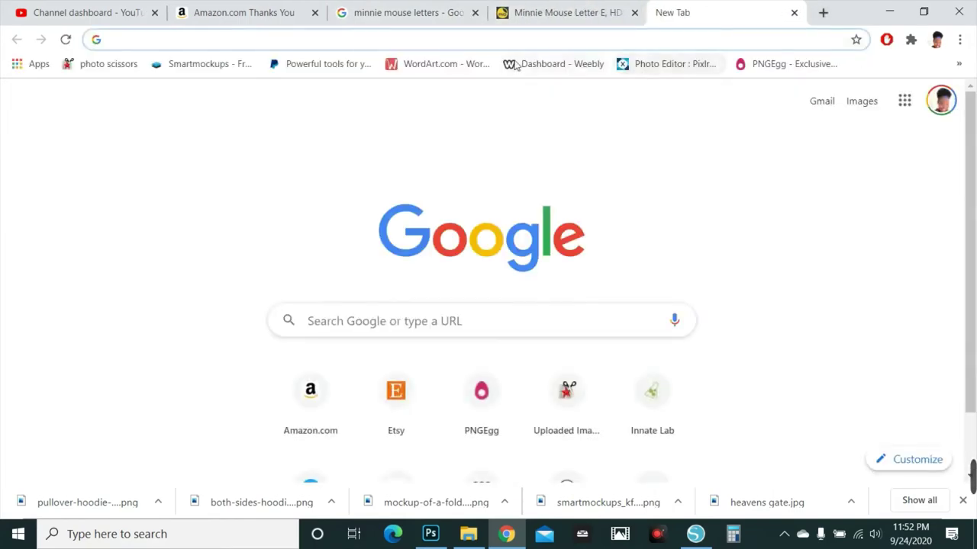
{"action": "left_click", "coordinate": [963, 68]}
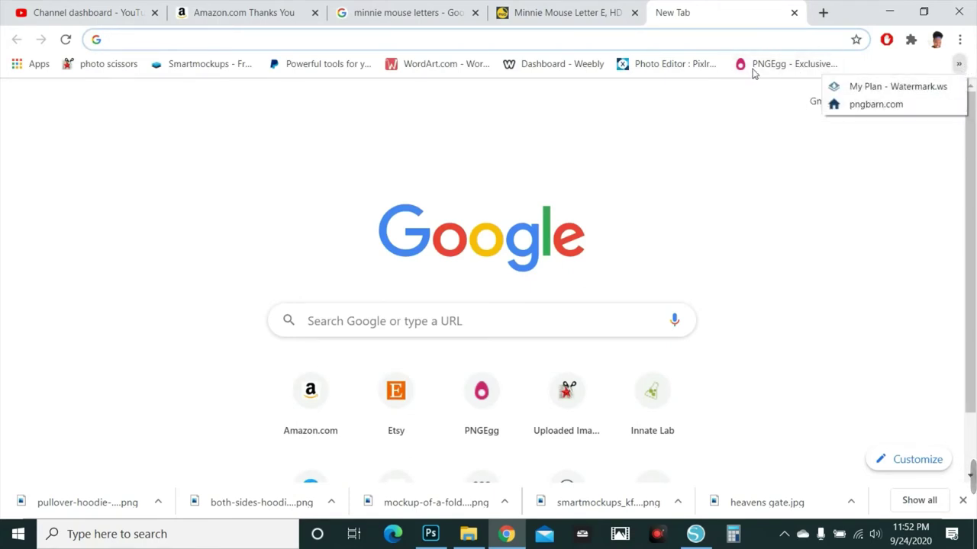
{"action": "left_click", "coordinate": [567, 13]}
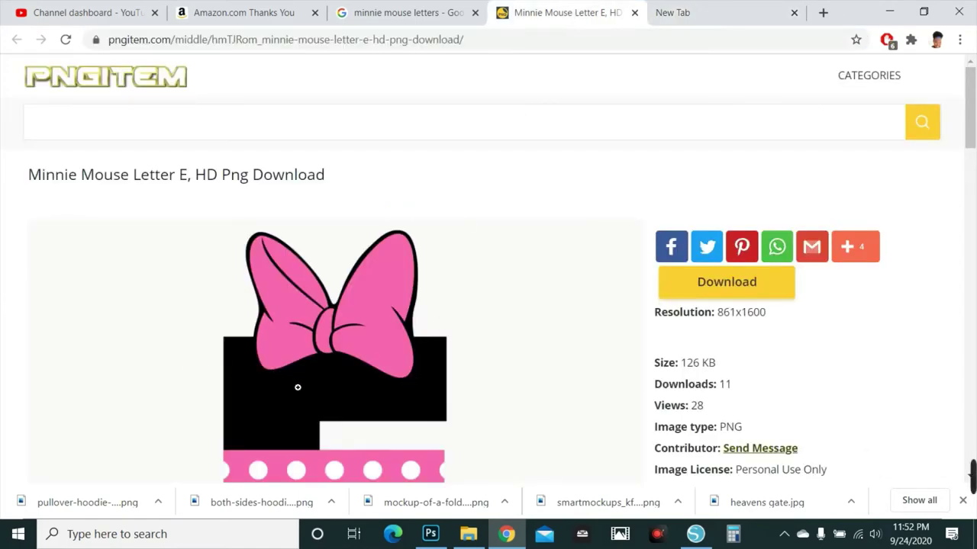
Step: Download the Minnie Mouse Letter E PNG from its PNGitem page
{"action": "scroll", "coordinate": [297, 388], "scroll_direction": "down", "scroll_amount": 3}
{"action": "scroll", "coordinate": [473, 392], "scroll_direction": "up", "scroll_amount": 2}
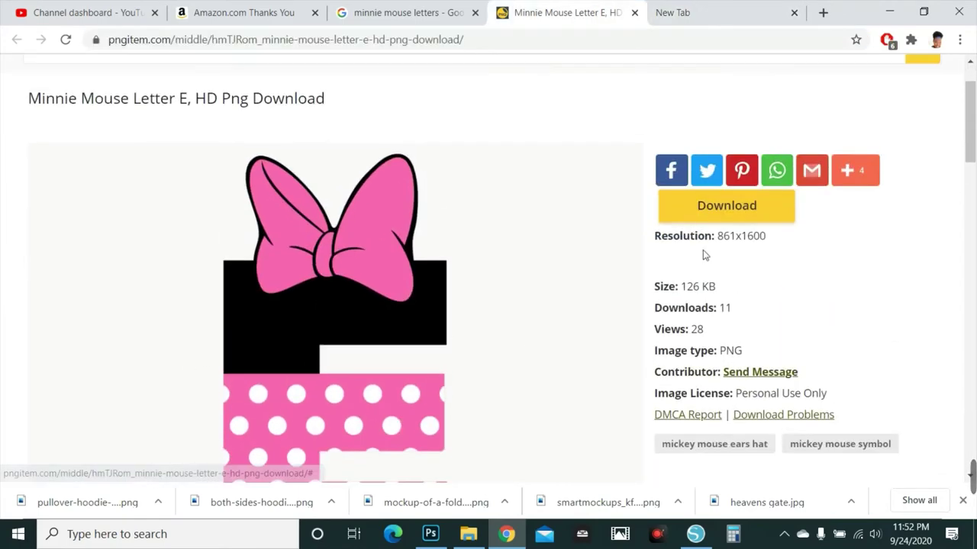
{"action": "left_click", "coordinate": [771, 207]}
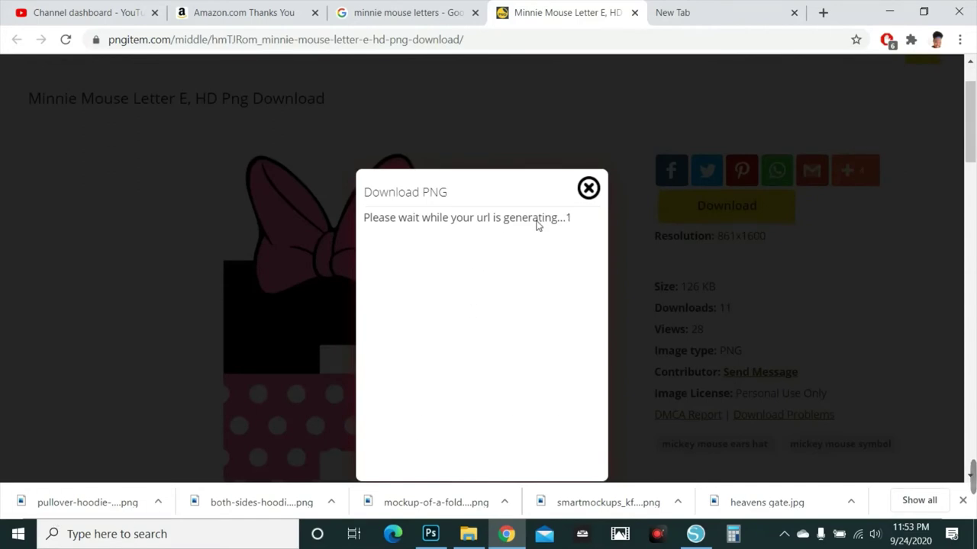
{"action": "left_click", "coordinate": [425, 447]}
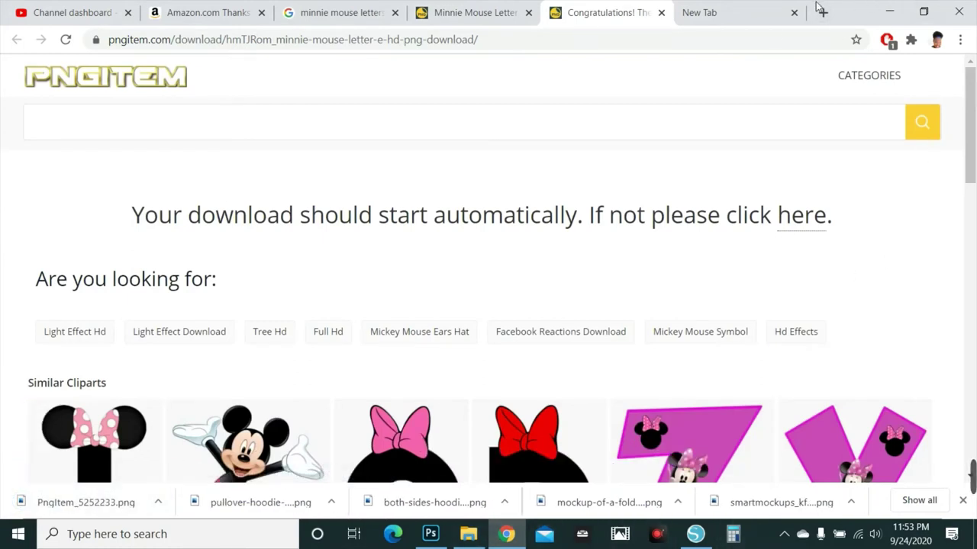
Step: Switch to Silhouette Studio, merge PngItem_5252233 from Downloads into the design, and place it above the teal-and-pink name
{"action": "left_click", "coordinate": [704, 537]}
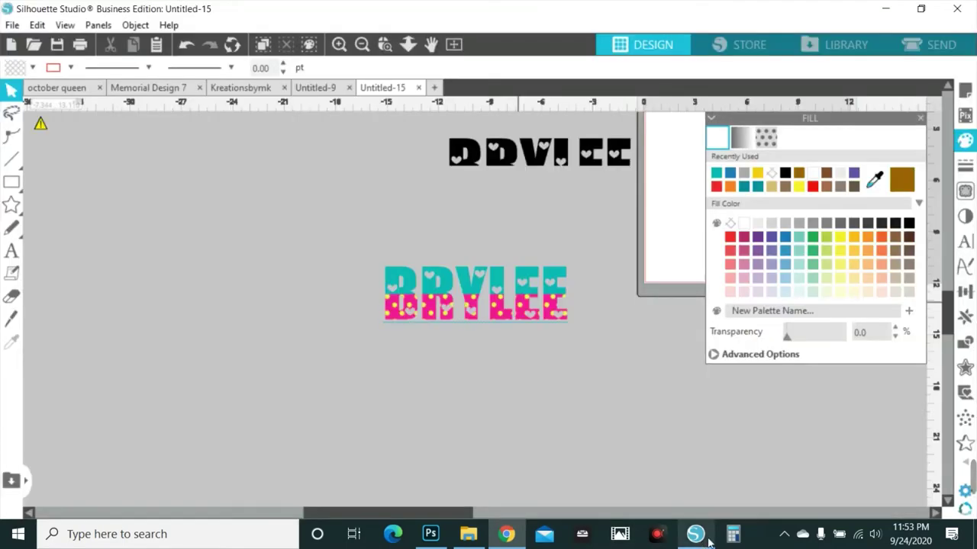
{"action": "left_click", "coordinate": [11, 25]}
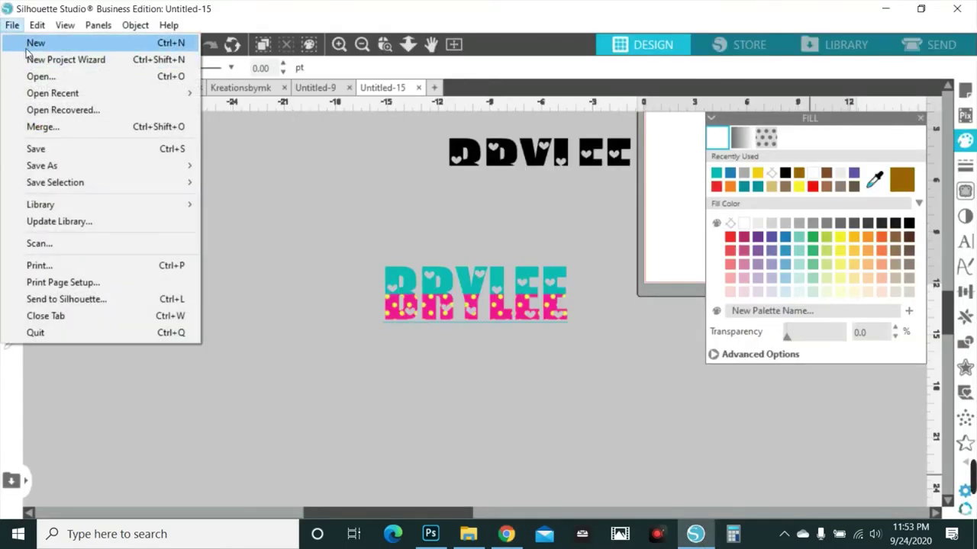
{"action": "left_click", "coordinate": [37, 127]}
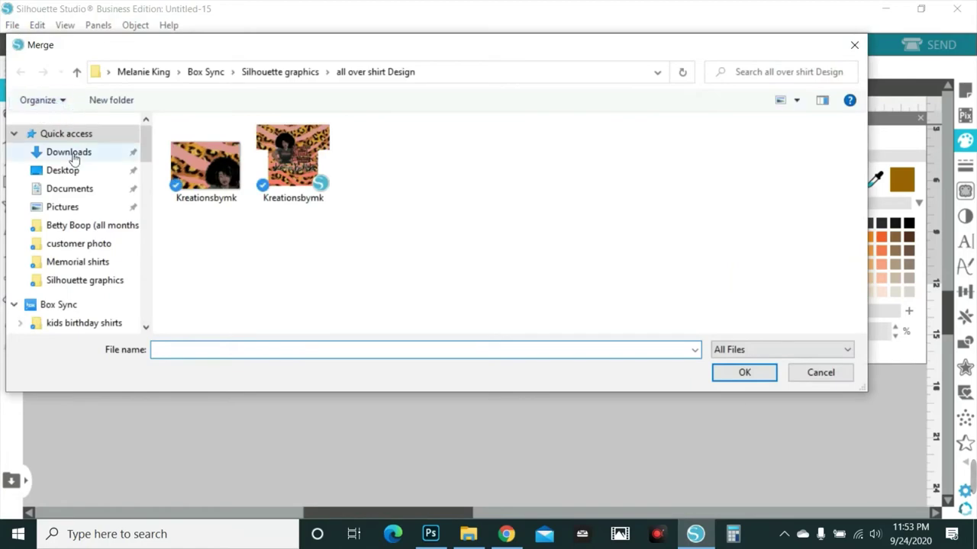
{"action": "left_click", "coordinate": [71, 153]}
{"action": "left_click", "coordinate": [218, 175]}
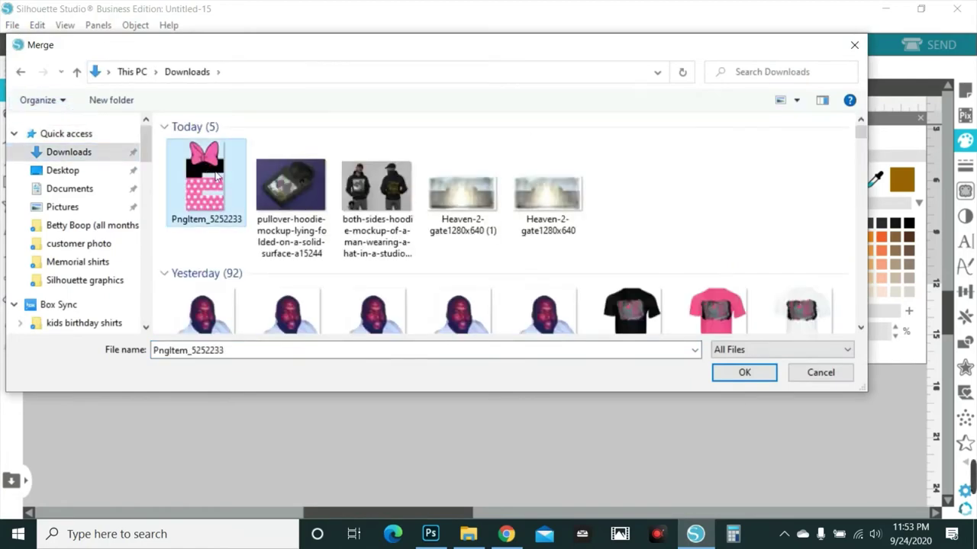
{"action": "left_click", "coordinate": [744, 372]}
{"action": "left_click_drag", "start_coordinate": [665, 176], "coordinate": [242, 247]}
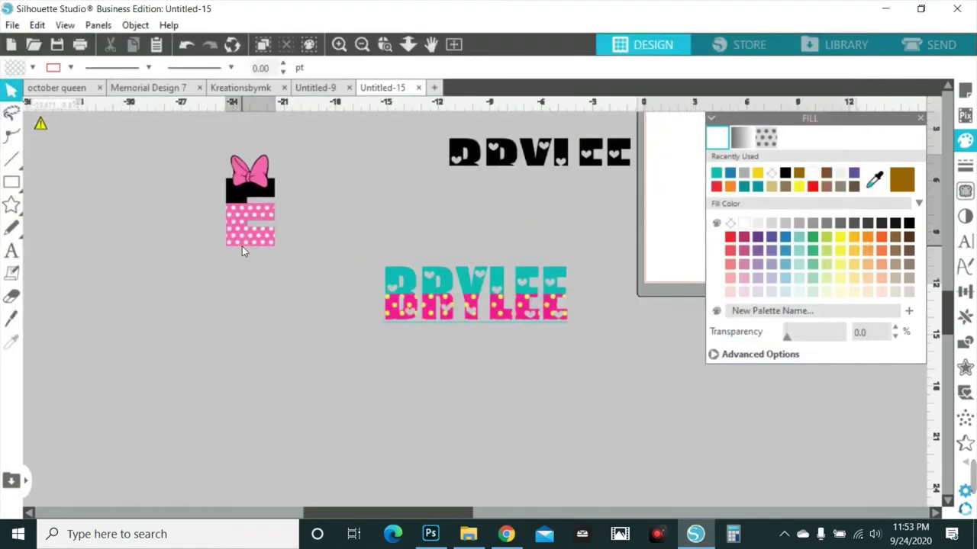
{"action": "left_click_drag", "start_coordinate": [389, 162], "coordinate": [390, 163]}
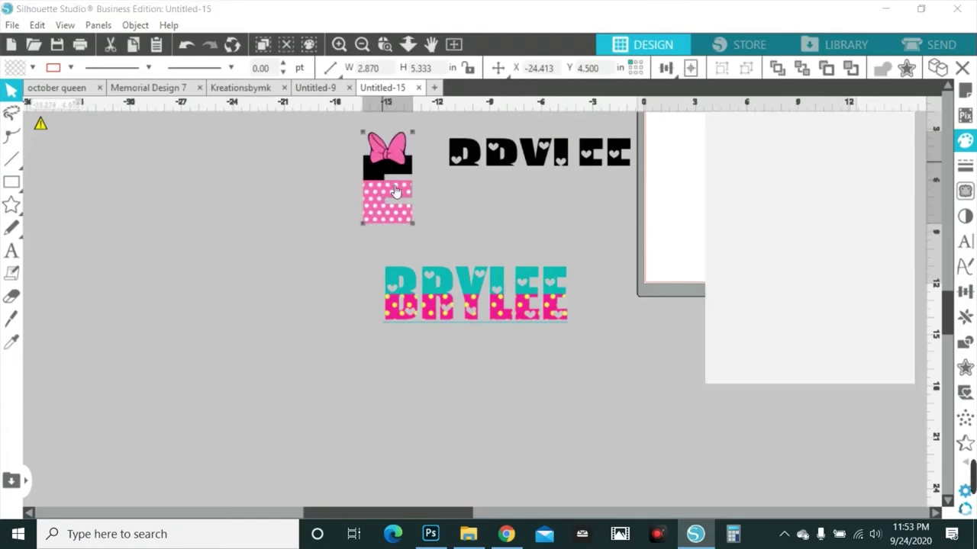
Step: Move the black and red polka-dot name with its red bow above the pink-bow letter E
{"action": "left_click", "coordinate": [471, 231]}
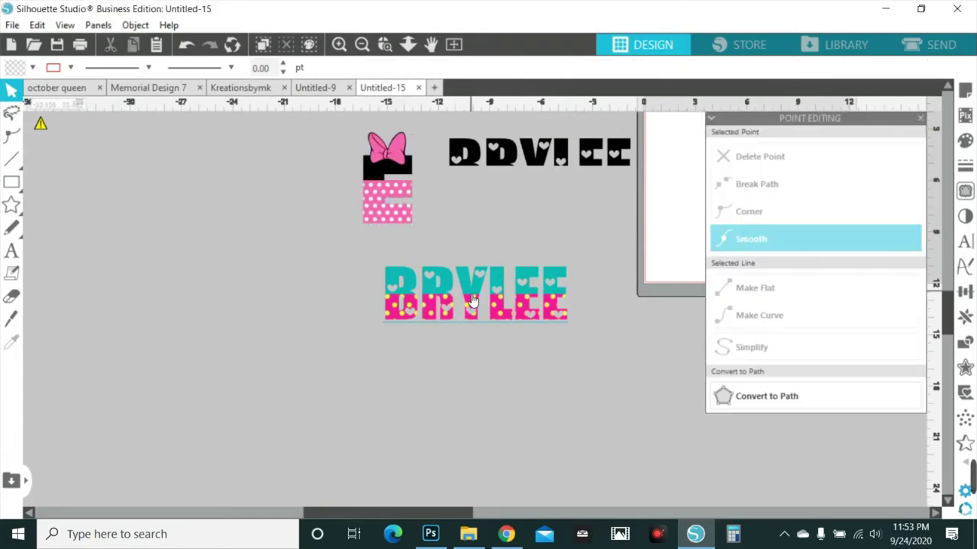
{"action": "scroll", "coordinate": [389, 483], "scroll_direction": "up", "scroll_amount": 2}
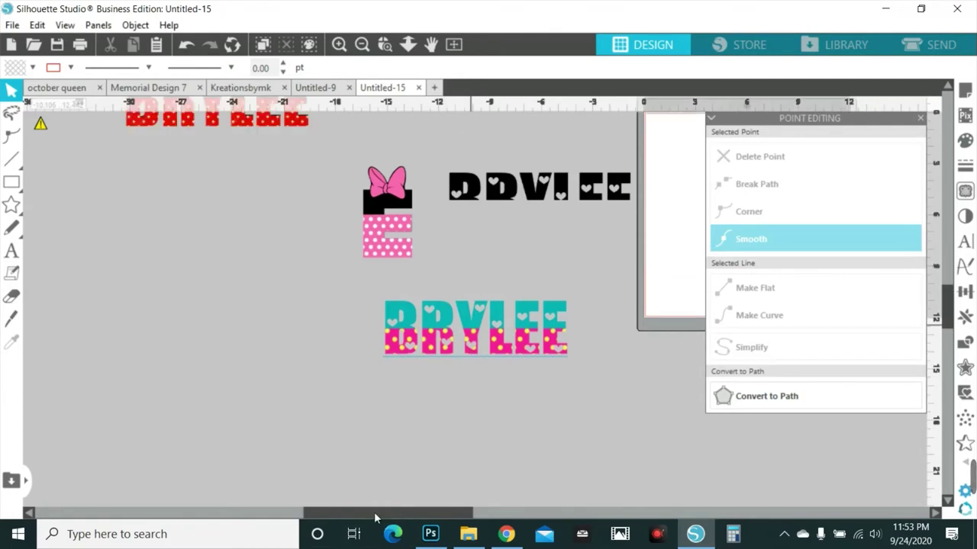
{"action": "mouse_move", "coordinate": [401, 515]}
{"action": "left_mouse_down"}
{"action": "mouse_move", "coordinate": [456, 515]}
{"action": "mouse_move", "coordinate": [397, 515]}
{"action": "left_mouse_up"}
{"action": "scroll", "coordinate": [400, 407], "scroll_direction": "up", "scroll_amount": 4}
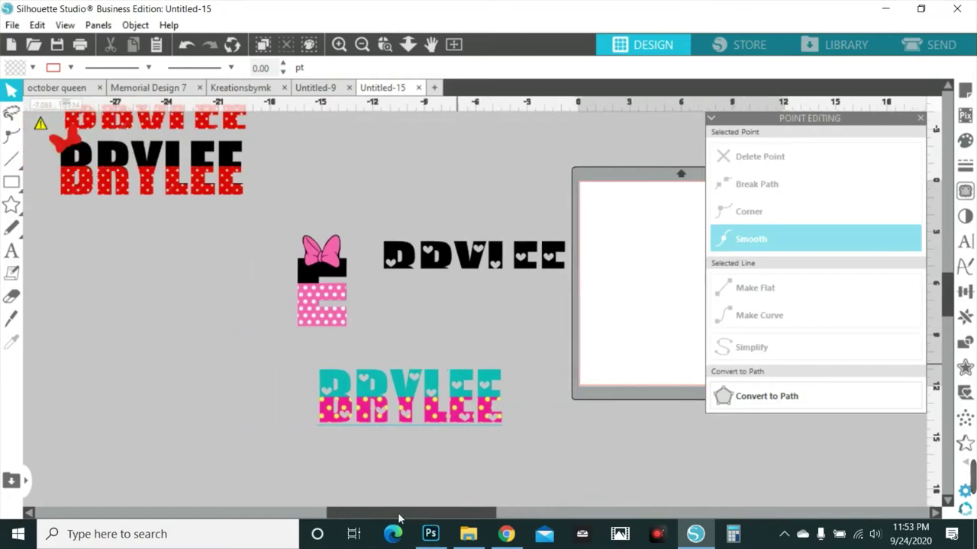
{"action": "left_click", "coordinate": [213, 154]}
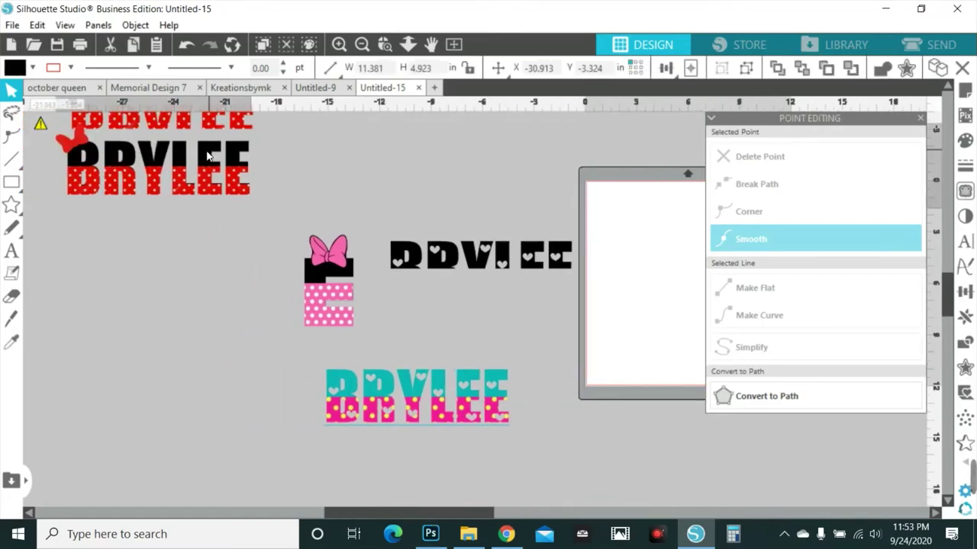
{"action": "left_click_drag", "start_coordinate": [206, 156], "coordinate": [466, 145]}
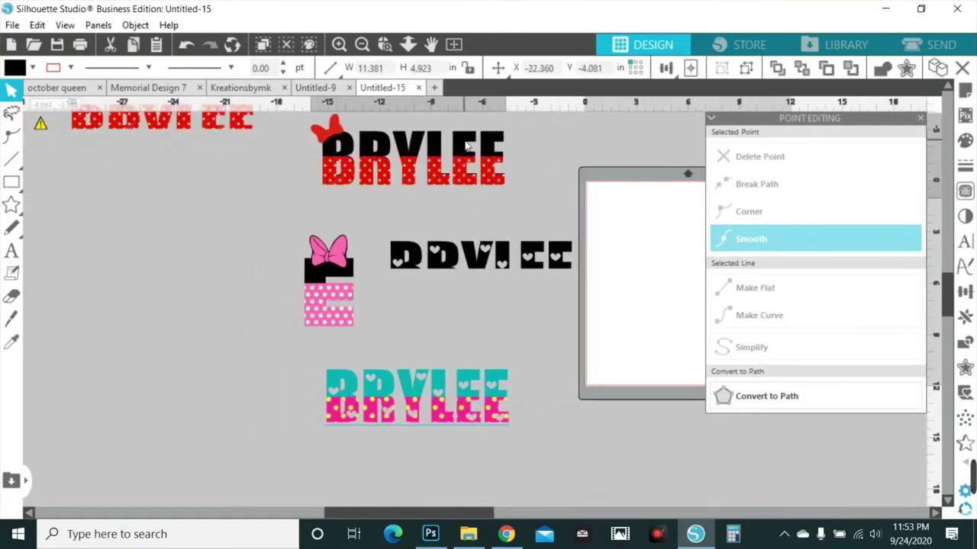
{"action": "left_click", "coordinate": [535, 513]}
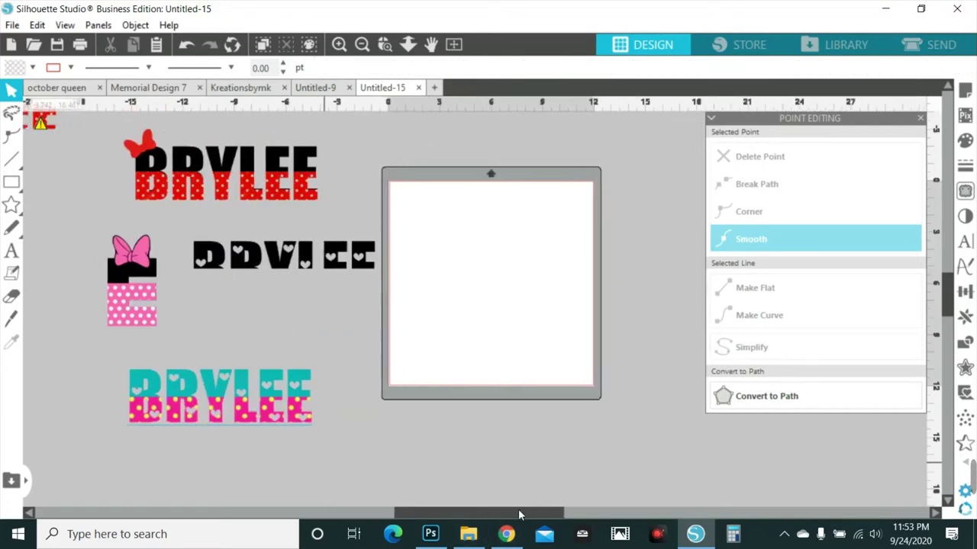
{"action": "left_click_drag", "start_coordinate": [519, 515], "coordinate": [486, 513]}
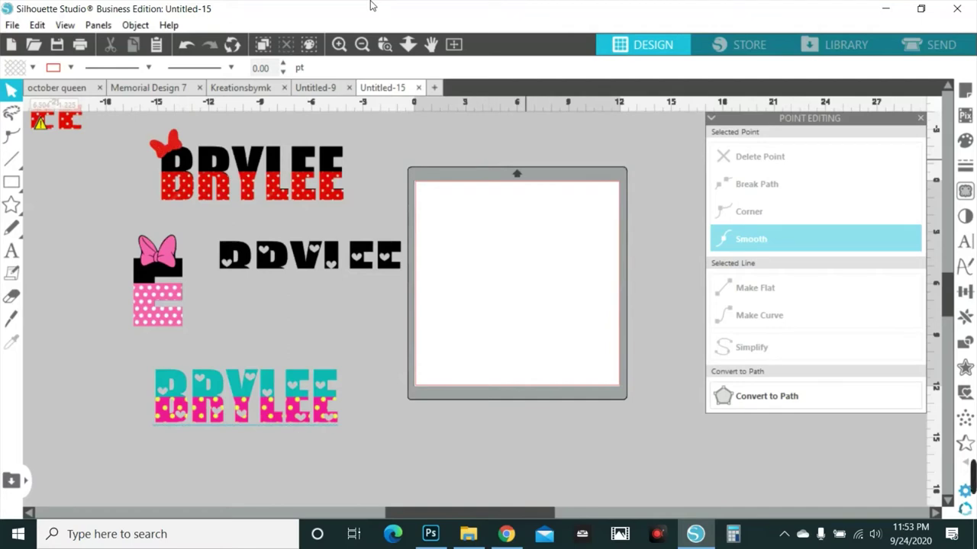
Step: Switch to Chrome and search Google for "metallic pink background"
{"action": "left_click", "coordinate": [260, 413]}
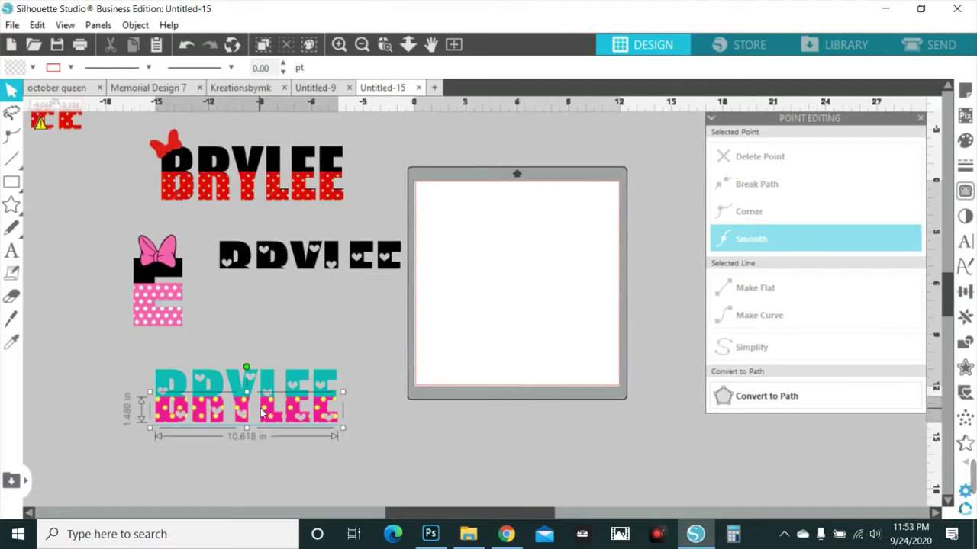
{"action": "right_click", "coordinate": [261, 413]}
{"action": "left_click", "coordinate": [506, 534]}
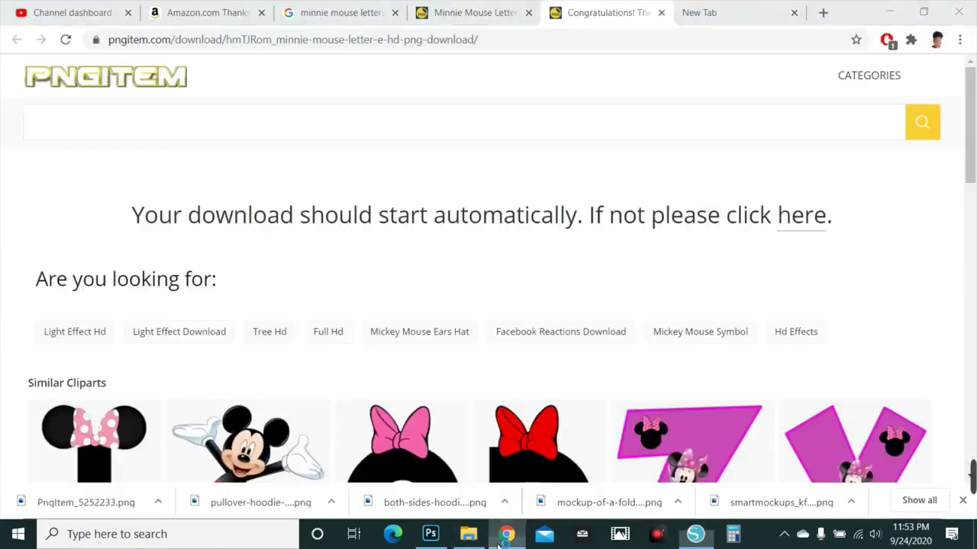
{"action": "left_click", "coordinate": [397, 48]}
{"action": "type", "text": "METT"}
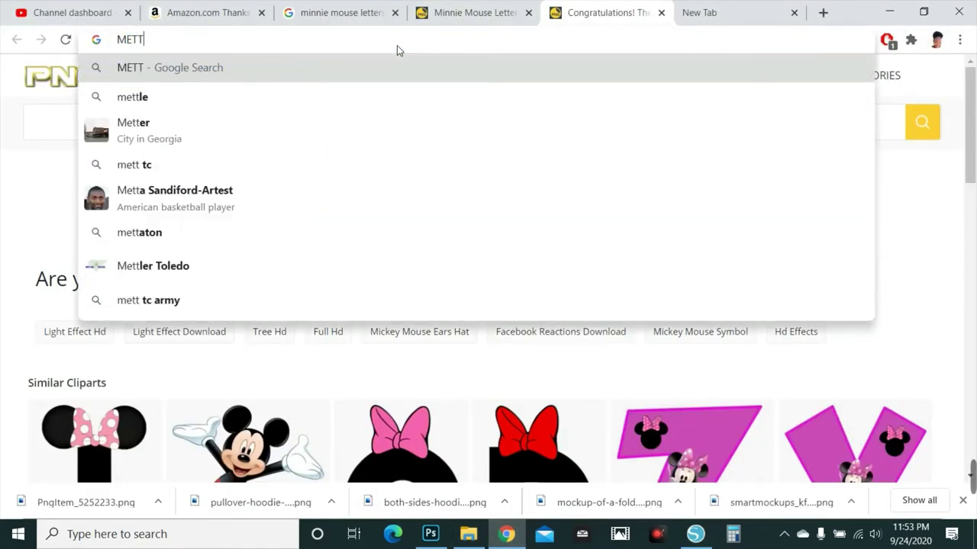
{"action": "key", "text": "BackSpace"}
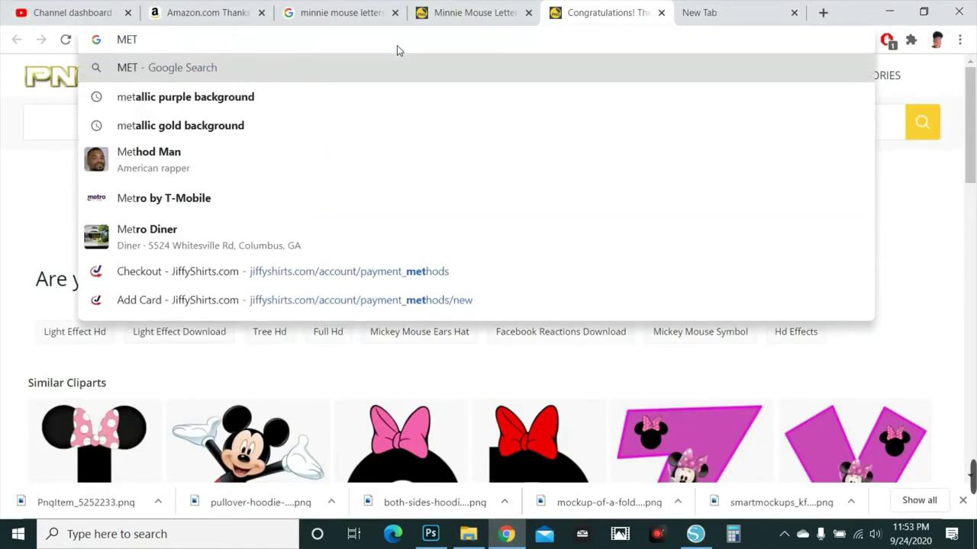
{"action": "type", "text": "ALLIC PINK"}
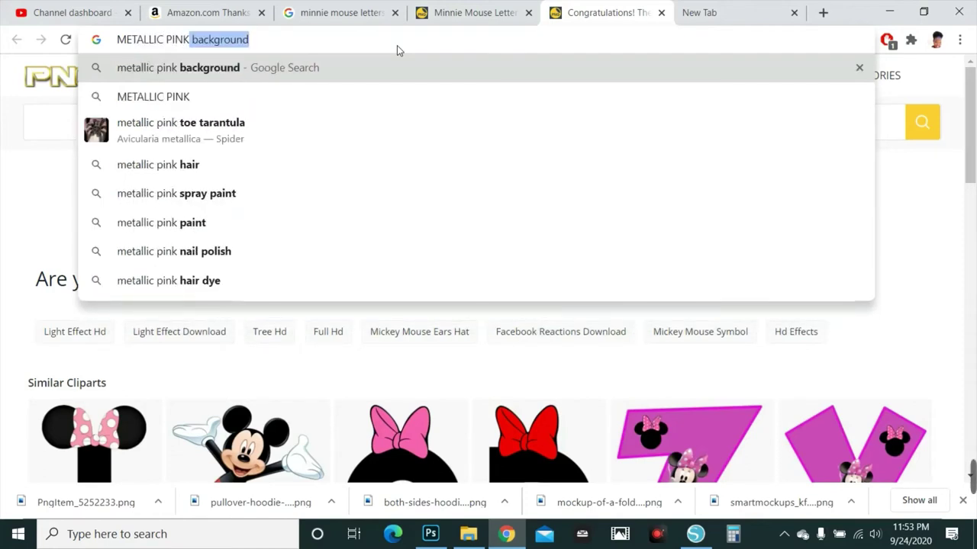
{"action": "left_click", "coordinate": [369, 79]}
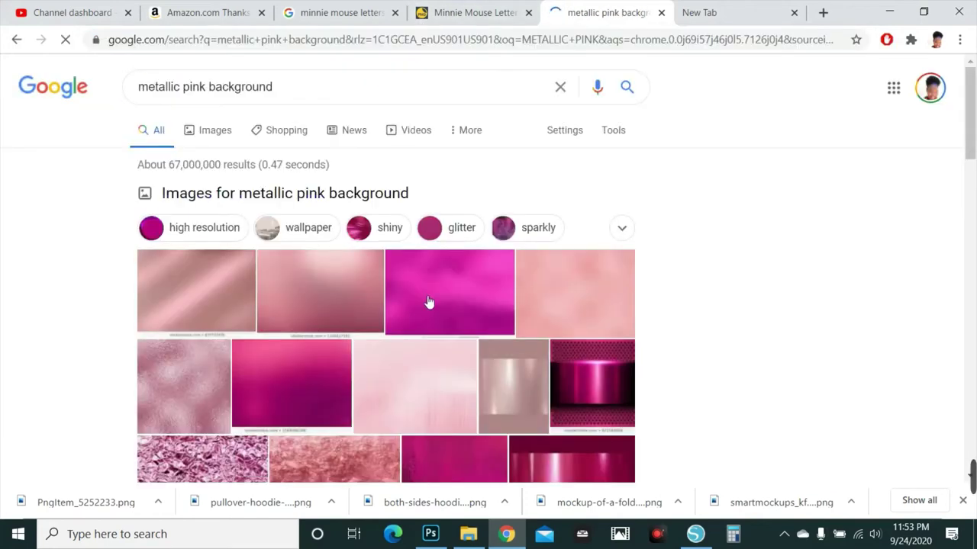
Step: Open the magenta Pink Metallic Foil picture from Shutterstock in the image results and copy it
{"action": "scroll", "coordinate": [430, 301], "scroll_direction": "down", "scroll_amount": 1}
{"action": "left_click", "coordinate": [451, 213]}
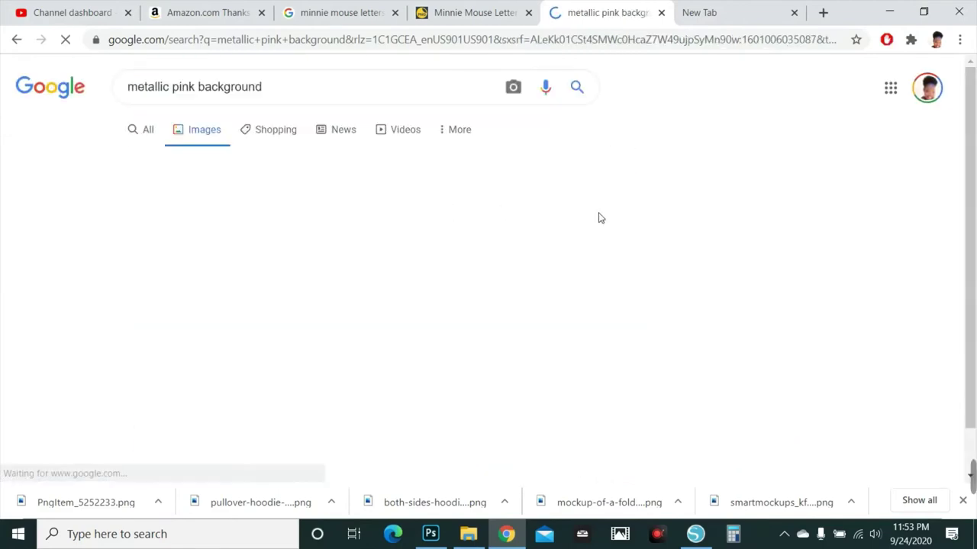
{"action": "scroll", "coordinate": [748, 377], "scroll_direction": "up", "scroll_amount": 3}
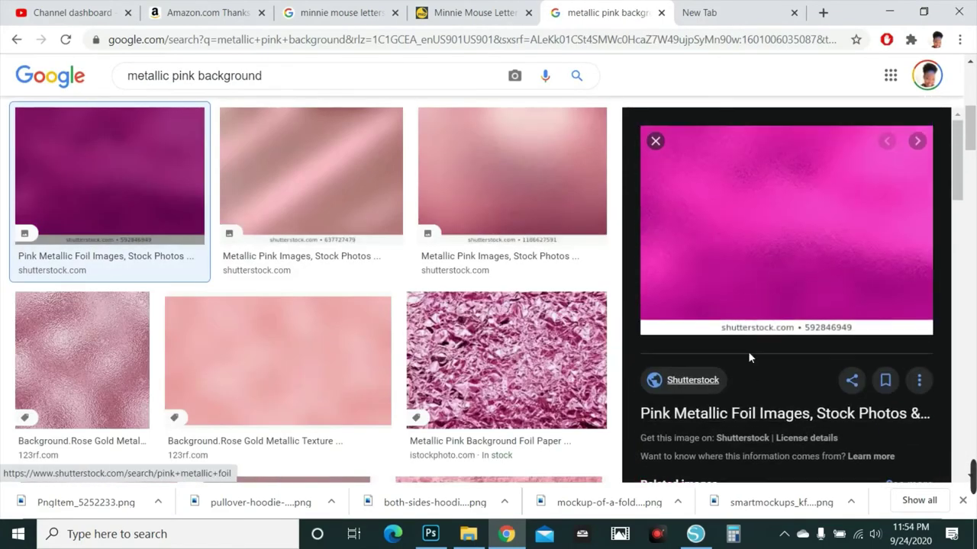
{"action": "right_click", "coordinate": [745, 263]}
{"action": "left_click", "coordinate": [819, 419]}
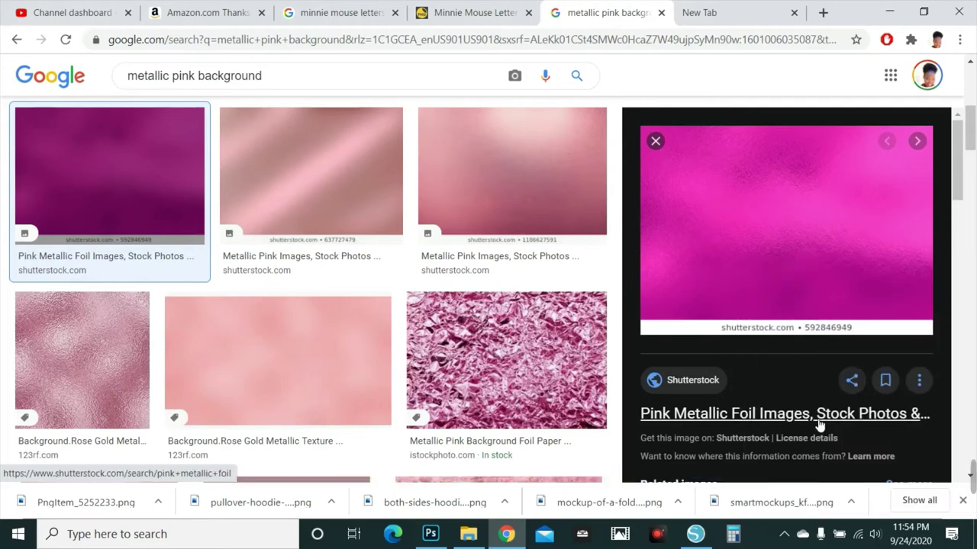
Step: Switch to Silhouette Studio, paste the magenta foil image, and enlarge it to about 10.2 in wide beside the teal name
{"action": "left_click", "coordinate": [695, 534]}
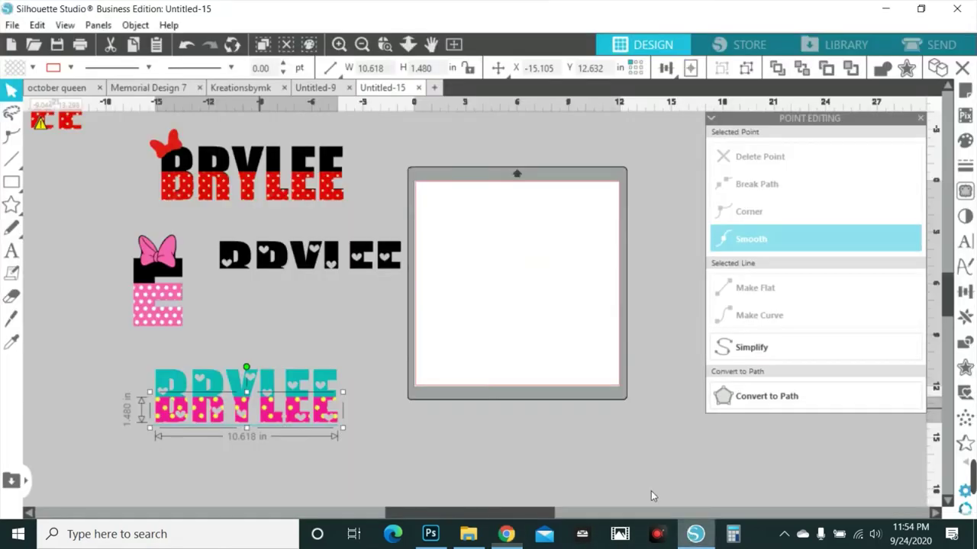
{"action": "right_click", "coordinate": [385, 324]}
{"action": "left_click", "coordinate": [458, 182]}
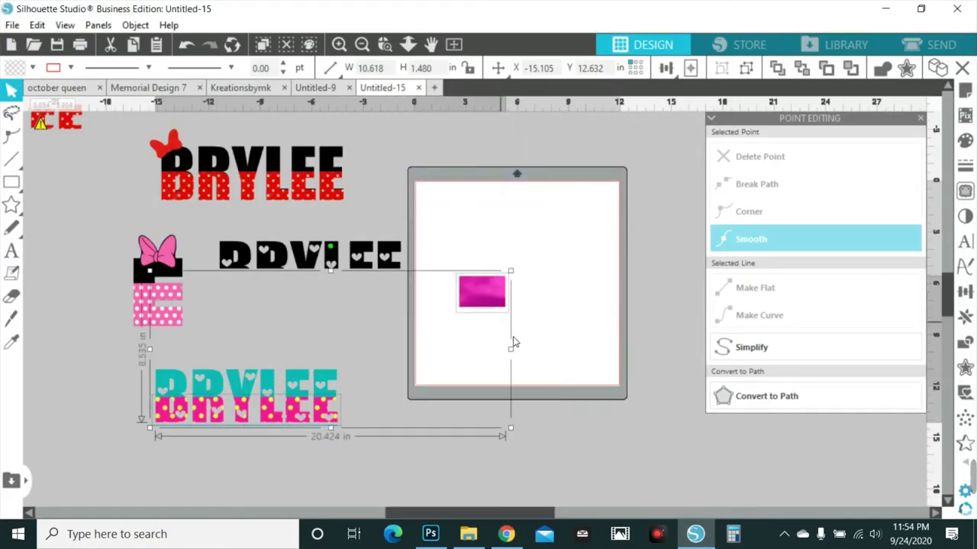
{"action": "left_click_drag", "start_coordinate": [496, 303], "coordinate": [603, 434]}
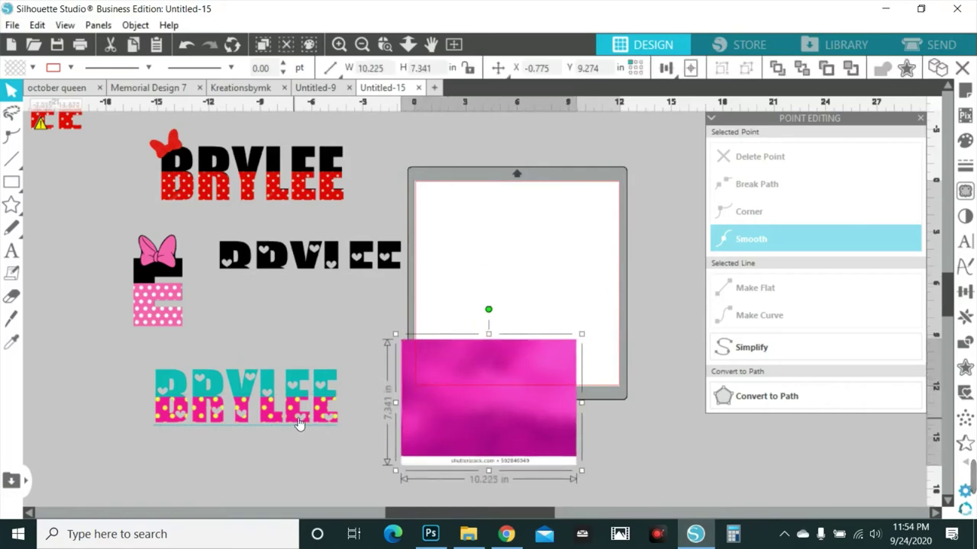
Step: Lay the pink polka-dot lower lettering in front of the foil image and enlarge the foil to about 11.3 in wide
{"action": "left_click_drag", "start_coordinate": [299, 424], "coordinate": [518, 406]}
{"action": "right_click", "coordinate": [491, 312]}
{"action": "left_click", "coordinate": [576, 441]}
{"action": "left_click", "coordinate": [484, 443]}
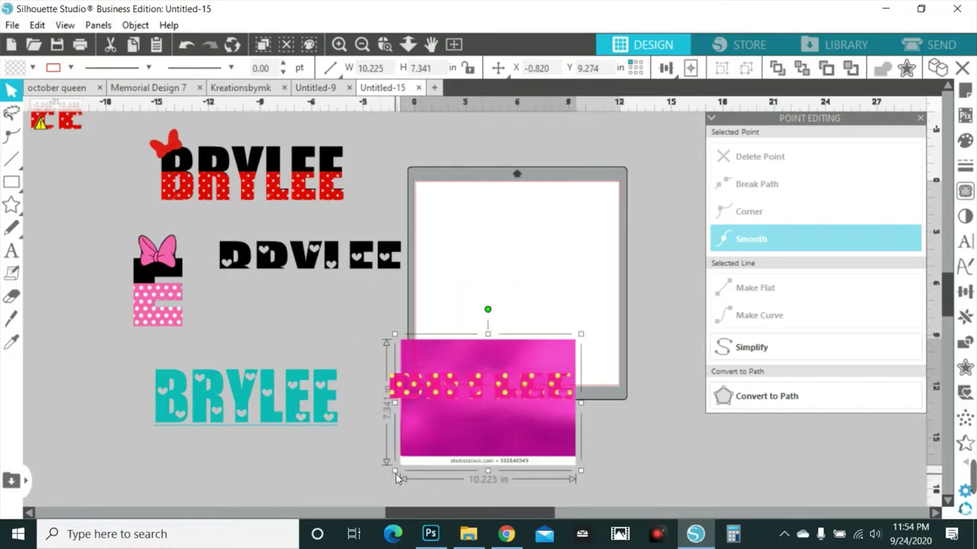
{"action": "left_click_drag", "start_coordinate": [395, 471], "coordinate": [377, 483]}
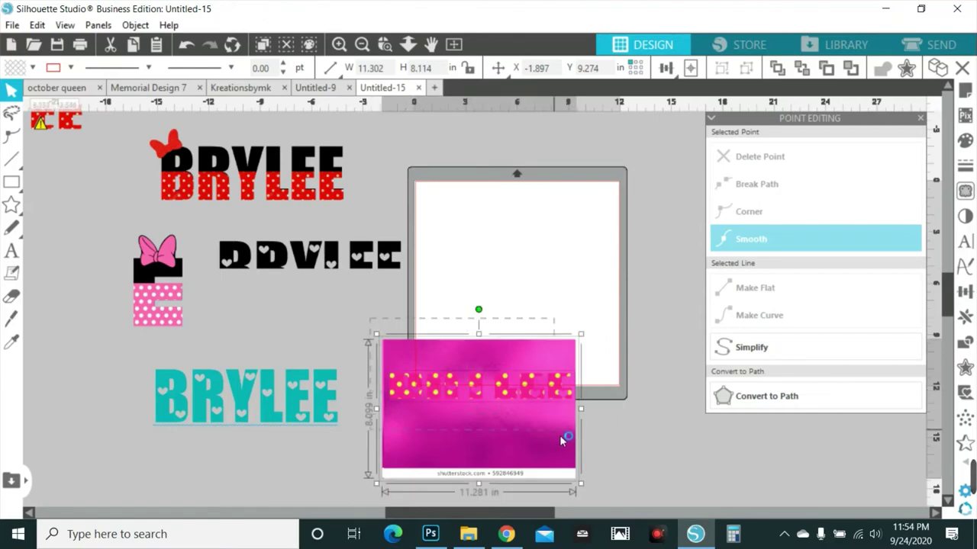
Step: Crop the foil image to the lower lettering and align the result over the bottom half of the teal name
{"action": "left_click", "coordinate": [965, 342]}
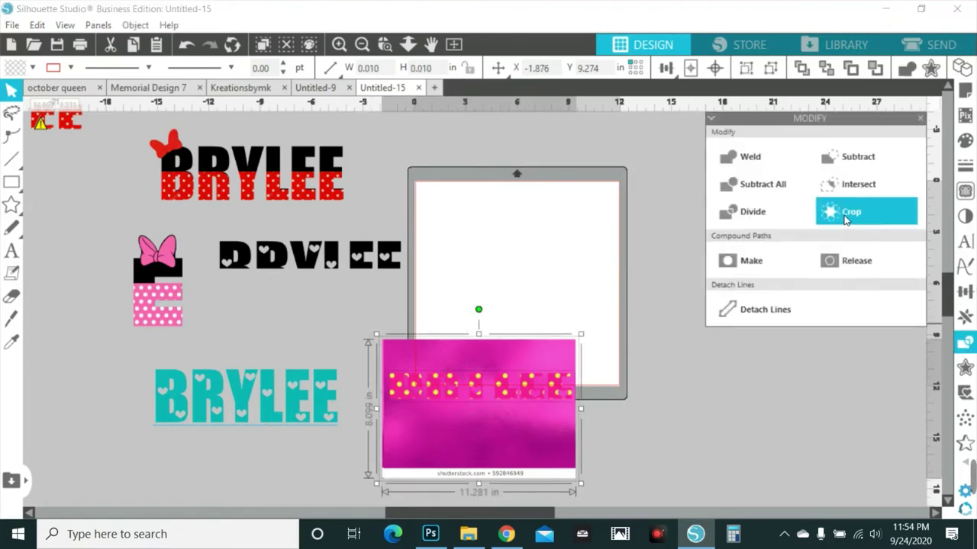
{"action": "left_click", "coordinate": [846, 220]}
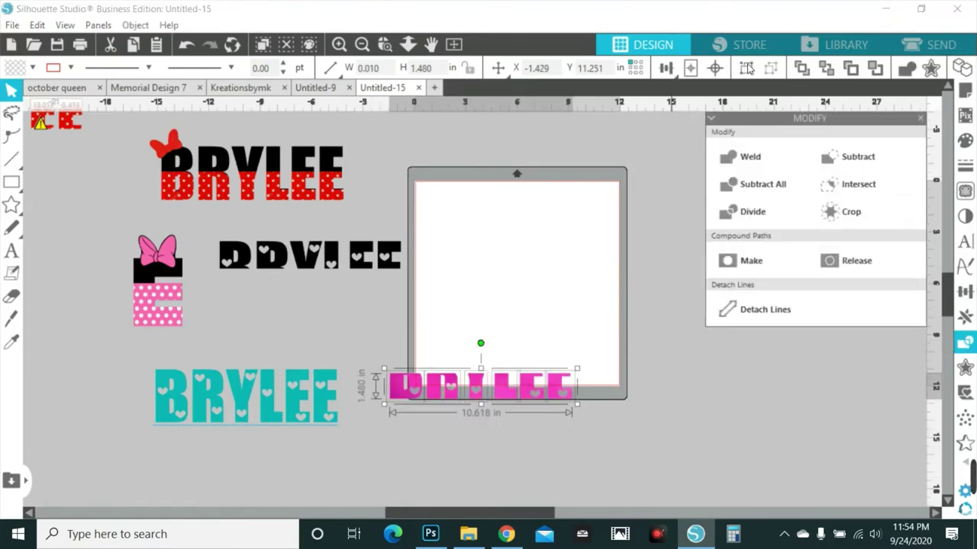
{"action": "left_click_drag", "start_coordinate": [483, 395], "coordinate": [279, 410]}
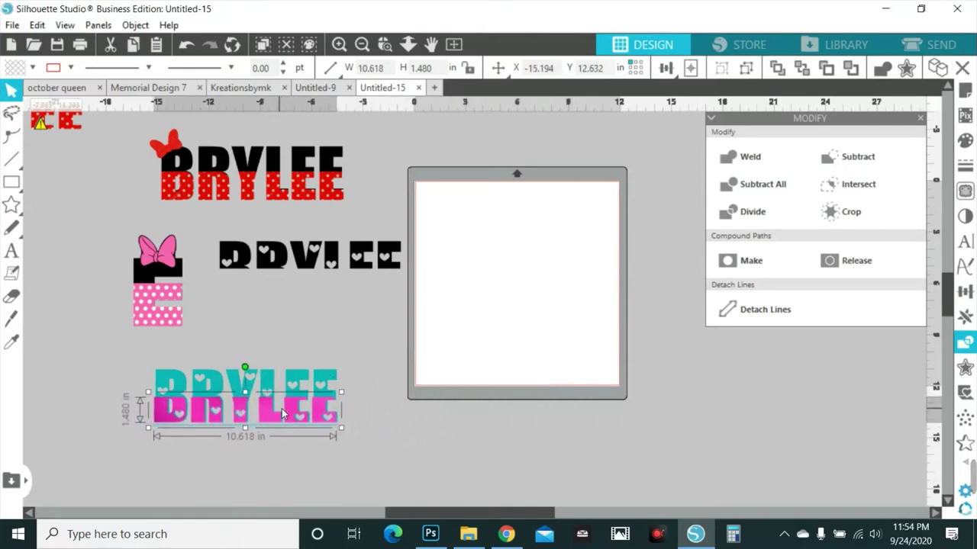
{"action": "key", "text": "Right"}
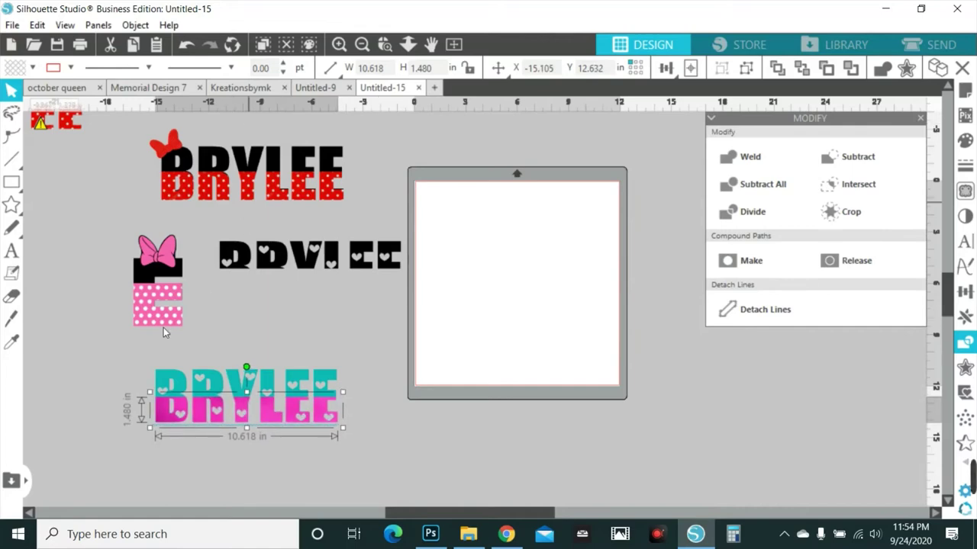
Step: Select the teal name together with its foil lower half and move both onto the white page
{"action": "left_click", "coordinate": [158, 380], "text": "shift"}
{"action": "left_click_drag", "start_coordinate": [309, 417], "coordinate": [574, 330]}
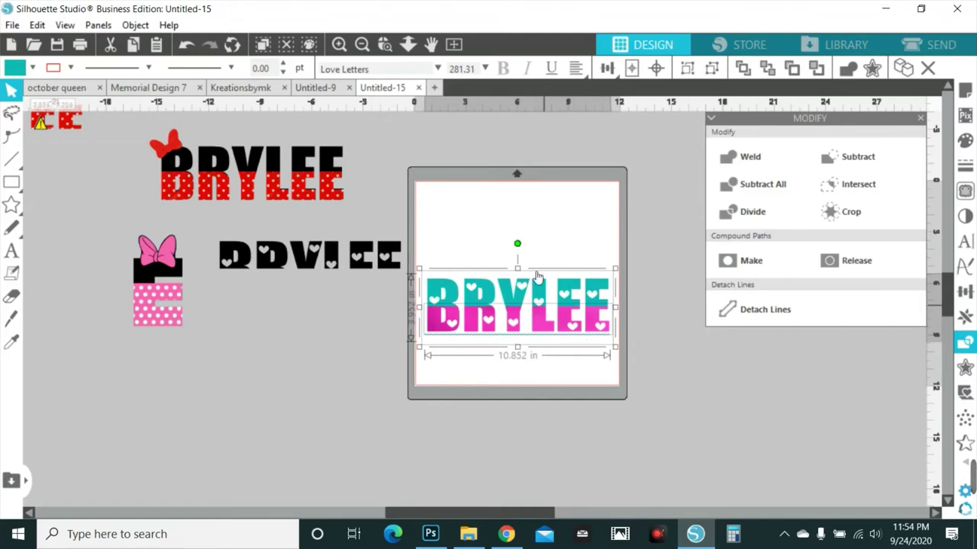
{"action": "left_click", "coordinate": [338, 43]}
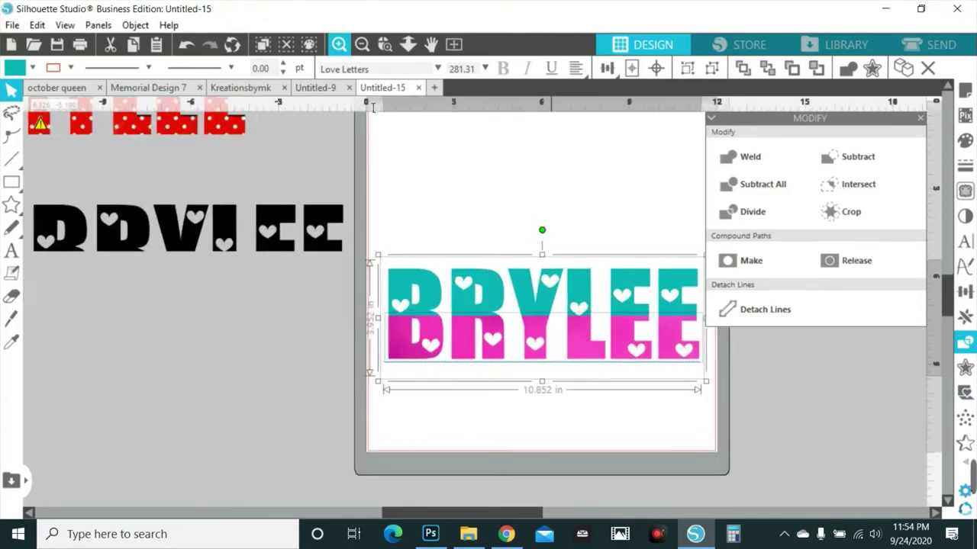
{"action": "left_click", "coordinate": [456, 436]}
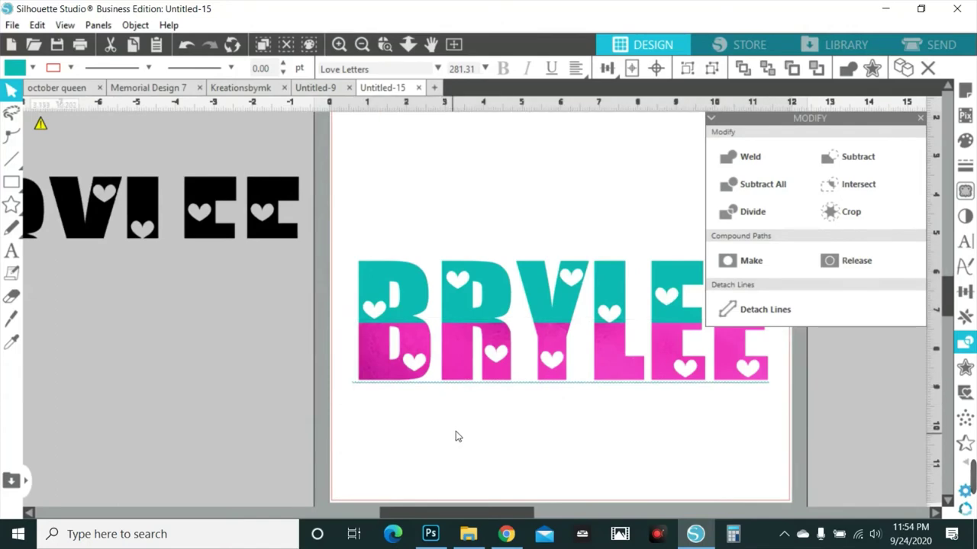
Step: Convert the teal name text to a path
{"action": "left_click", "coordinate": [409, 280]}
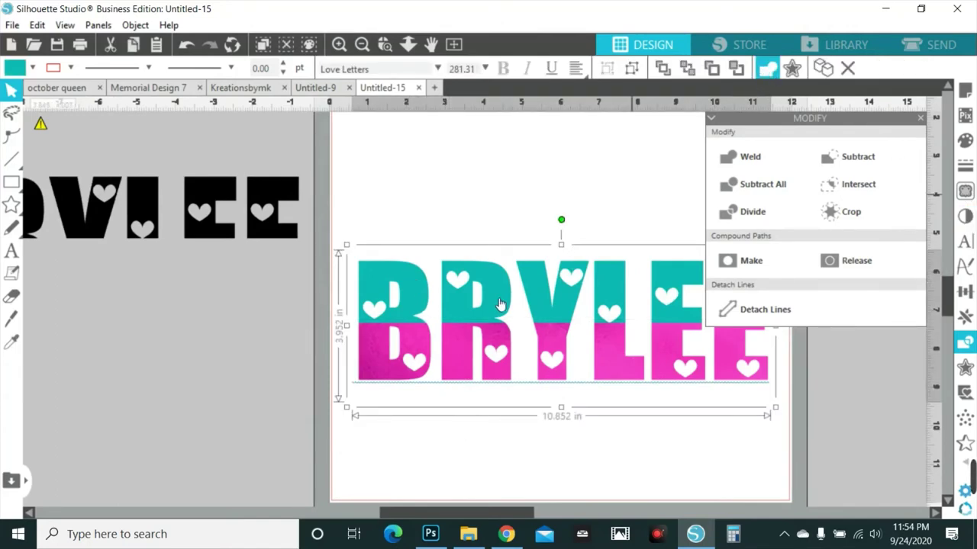
{"action": "right_click", "coordinate": [539, 300]}
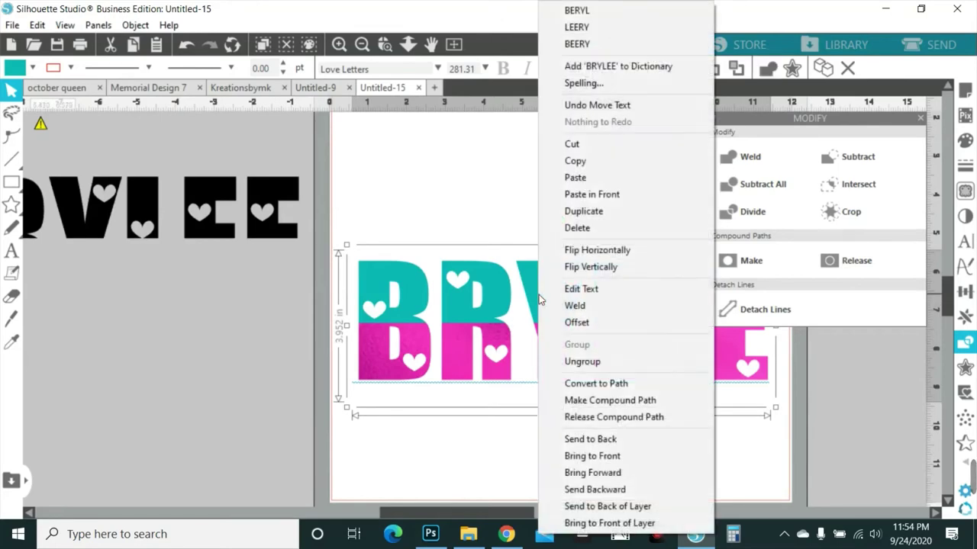
{"action": "left_click", "coordinate": [618, 383]}
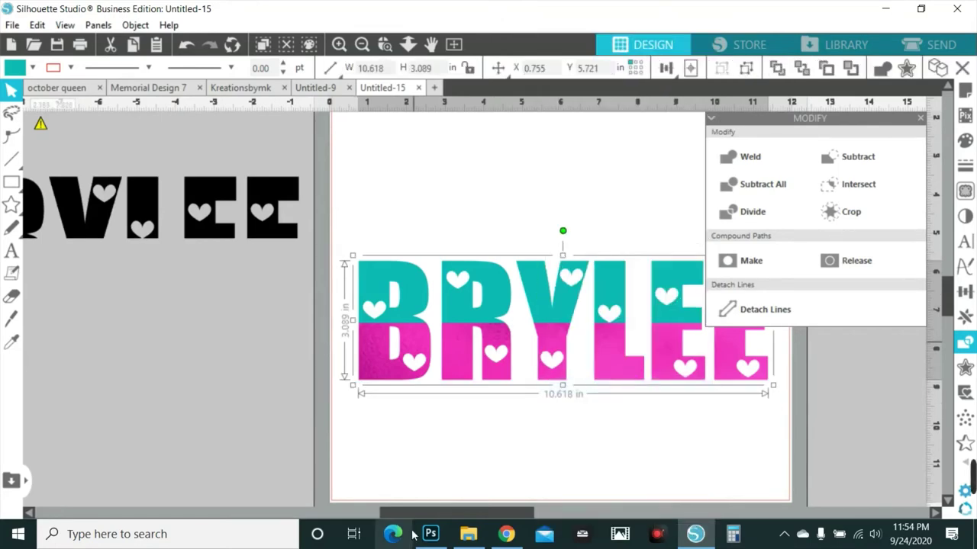
Step: Move the teal and pink foil name up to the upper edge of the page
{"action": "left_click_drag", "start_coordinate": [458, 513], "coordinate": [494, 507]}
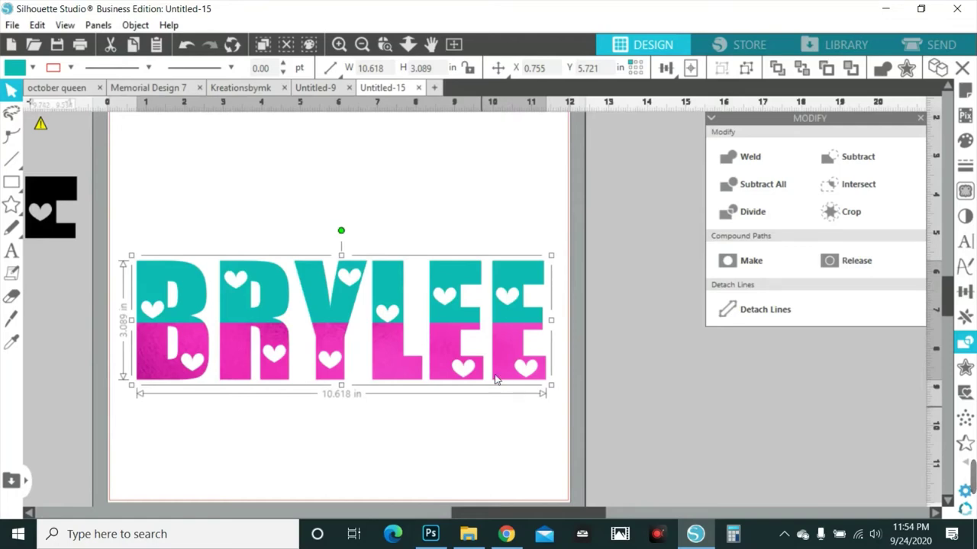
{"action": "left_click_drag", "start_coordinate": [128, 220], "coordinate": [516, 259]}
{"action": "scroll", "coordinate": [567, 425], "scroll_direction": "up", "scroll_amount": 3}
{"action": "left_click", "coordinate": [633, 273]}
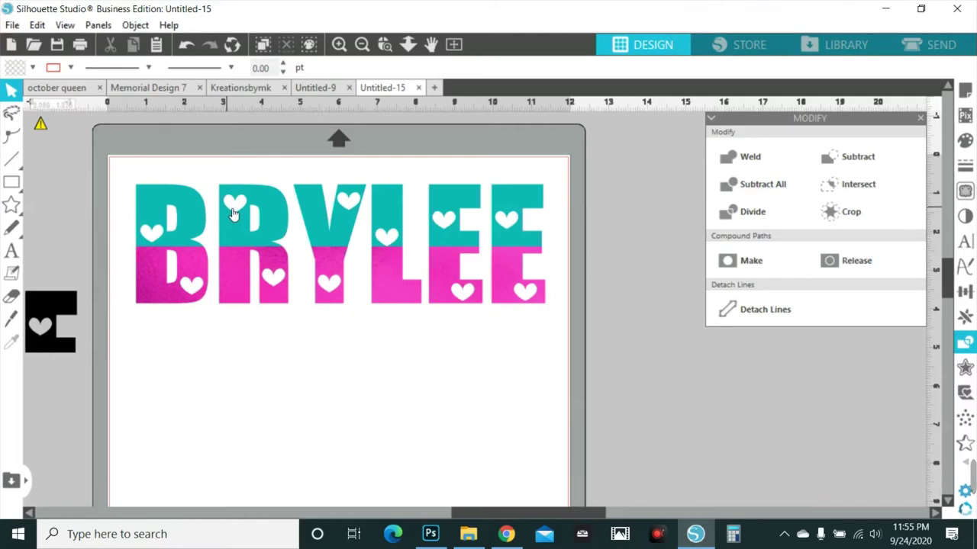
Step: Create an offset outline of 0.125 in with rounded corners around the teal name
{"action": "left_click", "coordinate": [228, 216]}
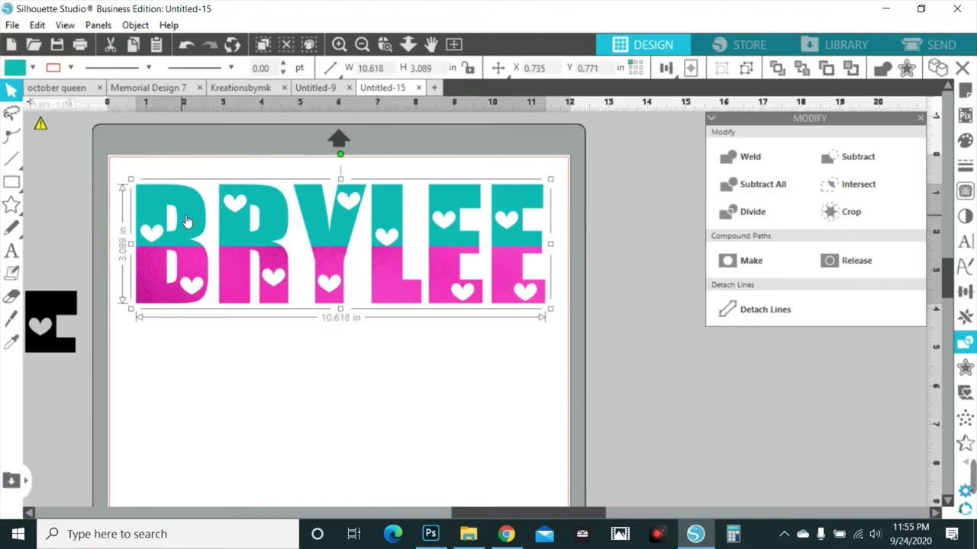
{"action": "left_click", "coordinate": [908, 69]}
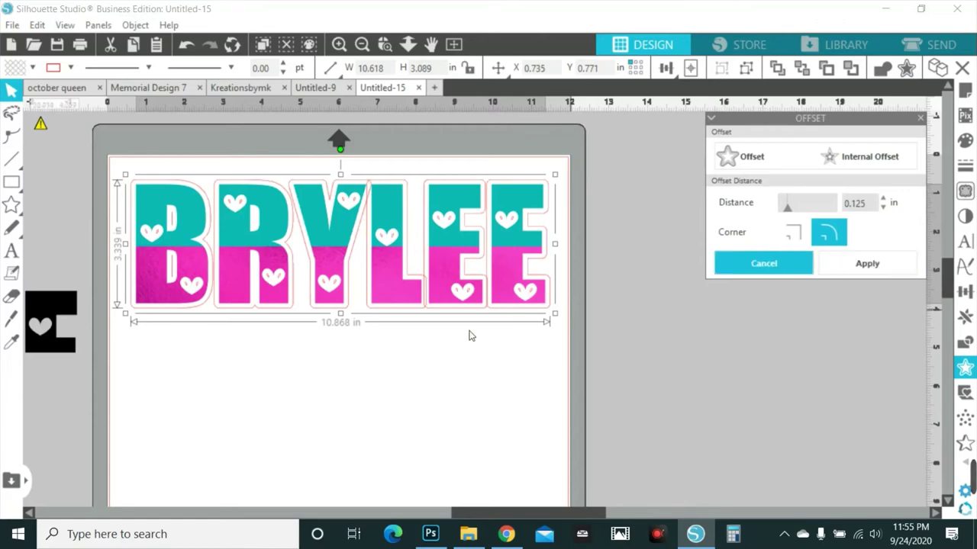
{"action": "left_click", "coordinate": [339, 43]}
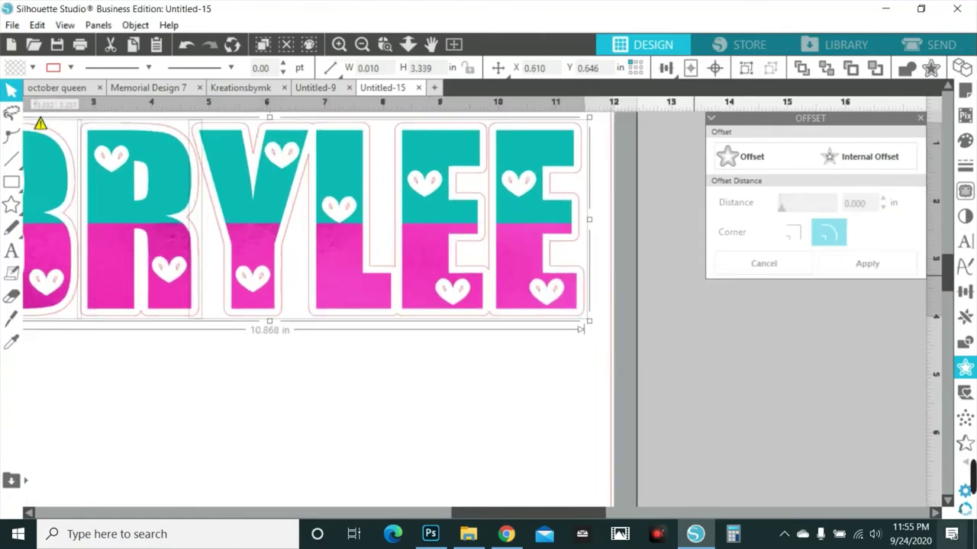
{"action": "left_click", "coordinate": [655, 534]}
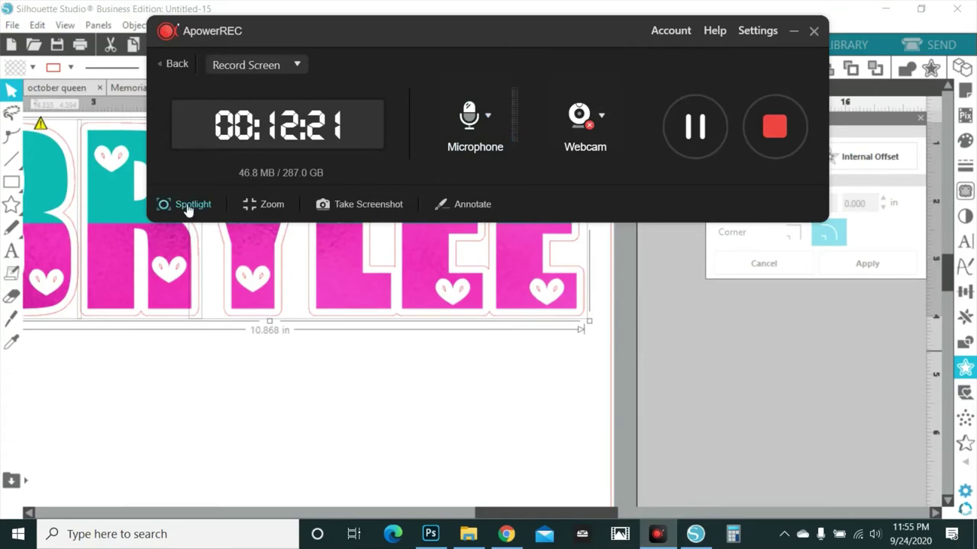
{"action": "left_click", "coordinate": [187, 207]}
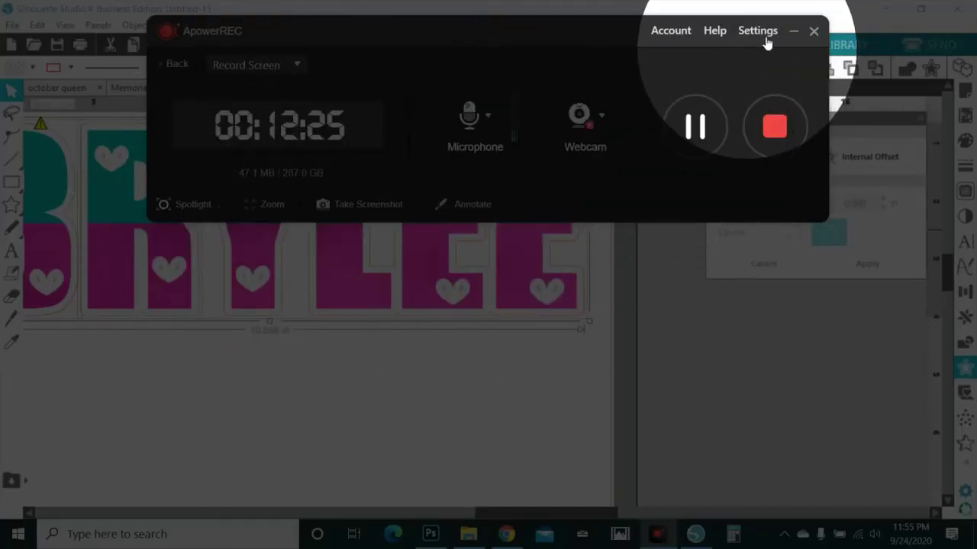
{"action": "left_click", "coordinate": [793, 33]}
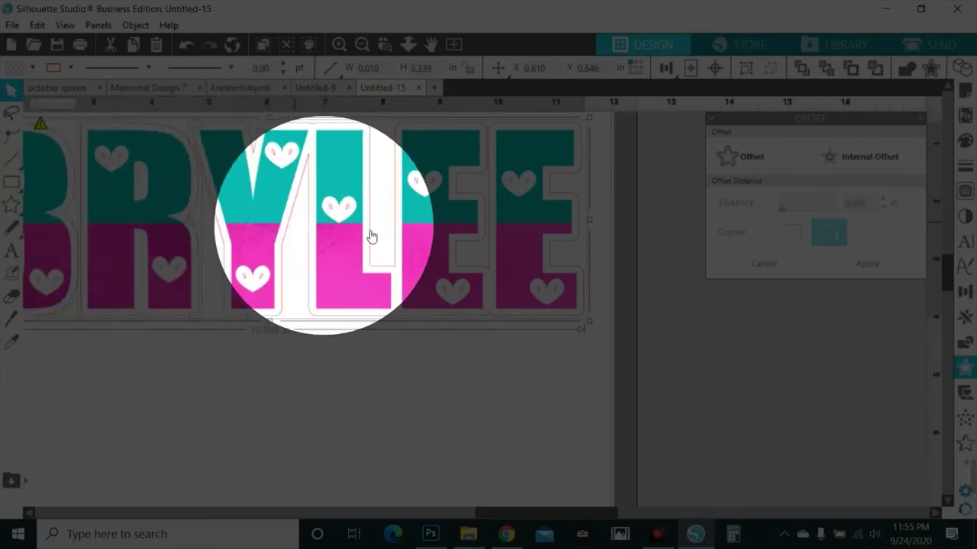
{"action": "left_click", "coordinate": [518, 287]}
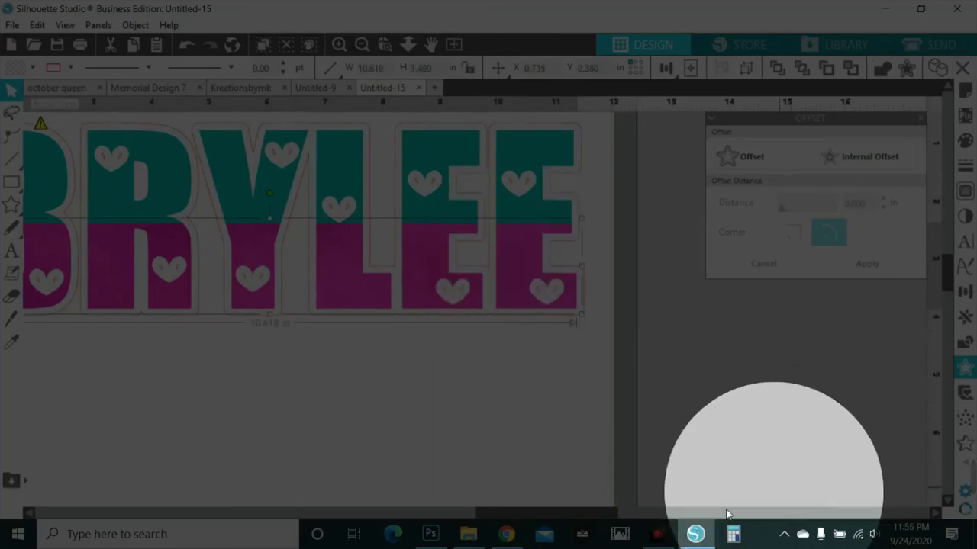
{"action": "left_click", "coordinate": [670, 540]}
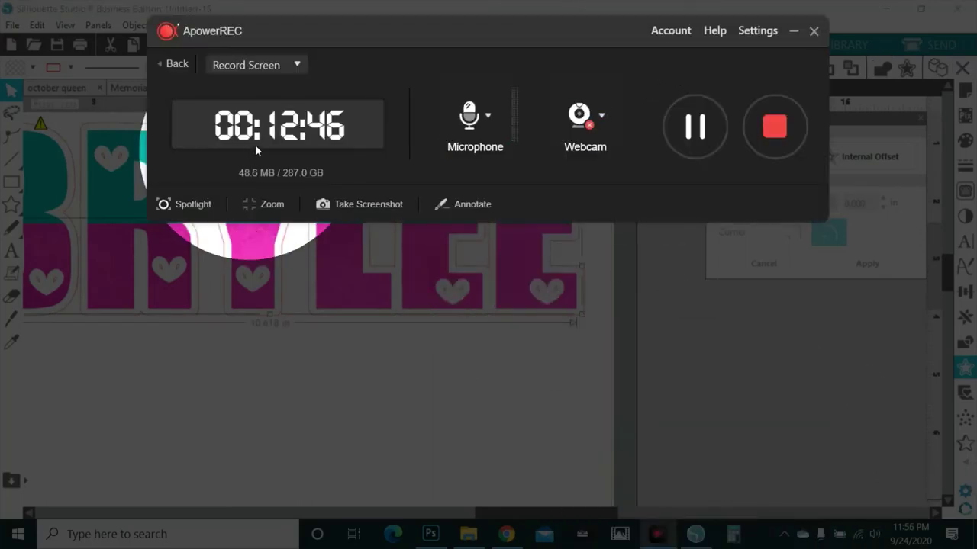
{"action": "left_click", "coordinate": [184, 204]}
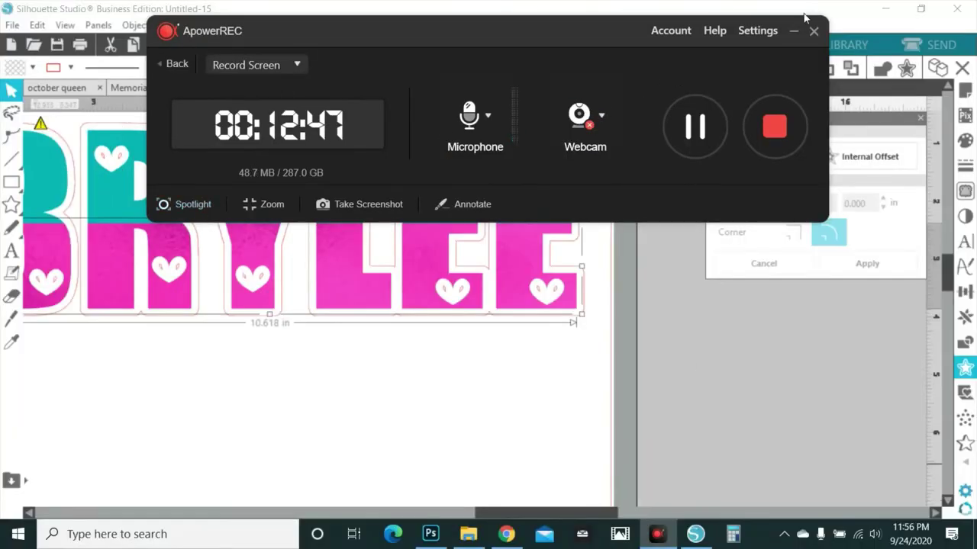
{"action": "left_click", "coordinate": [793, 31]}
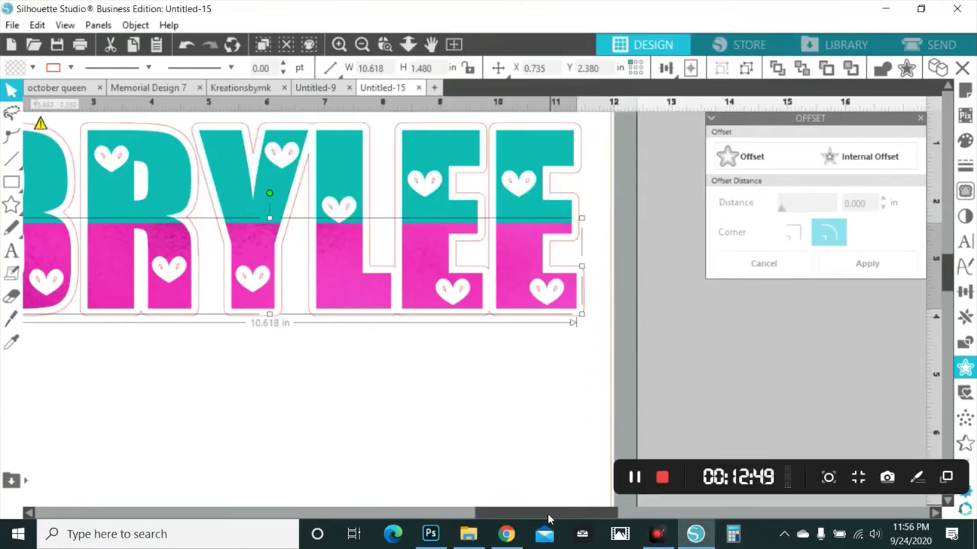
Step: Select all pieces of the offset outline around the name and fill them with yellow
{"action": "left_click_drag", "start_coordinate": [548, 519], "coordinate": [492, 519]}
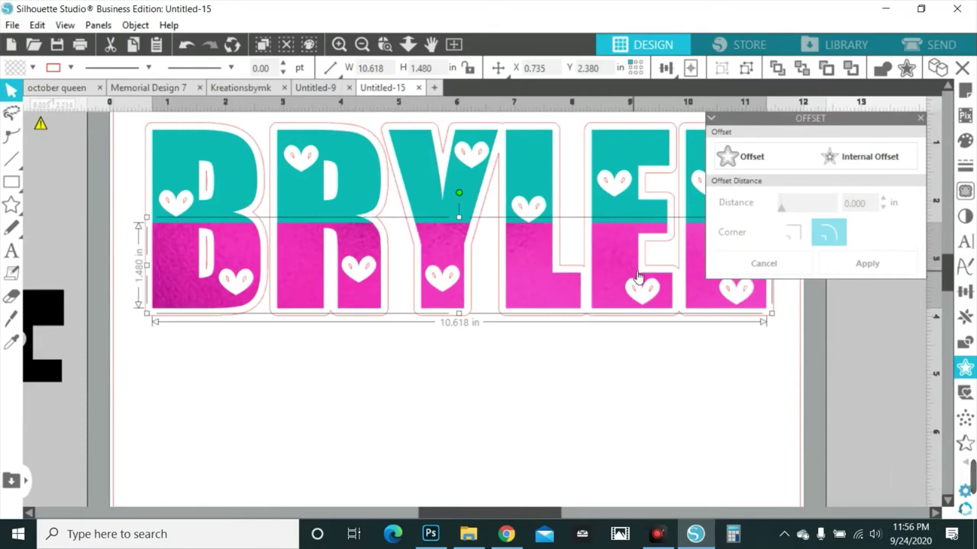
{"action": "left_click", "coordinate": [586, 331]}
{"action": "left_click", "coordinate": [578, 316]}
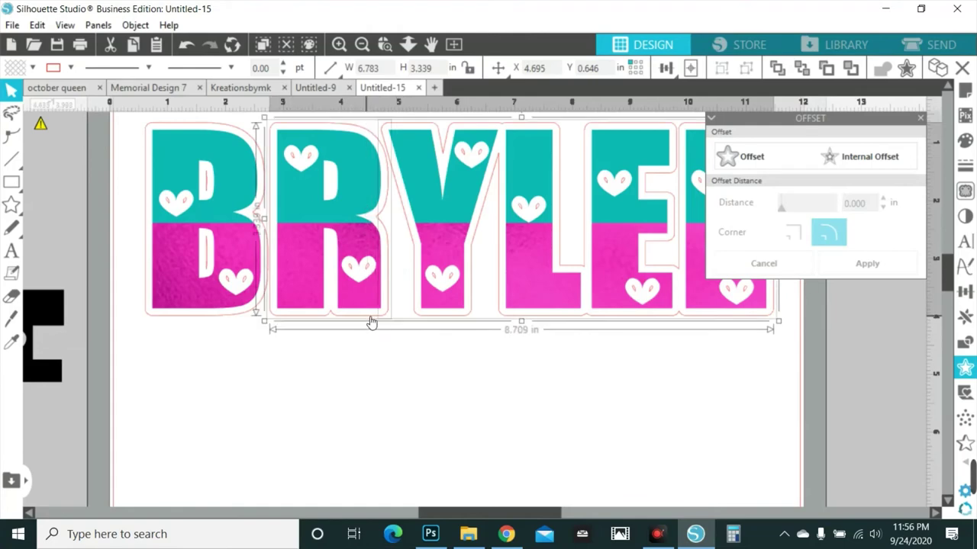
{"action": "left_click", "coordinate": [236, 322], "text": "shift"}
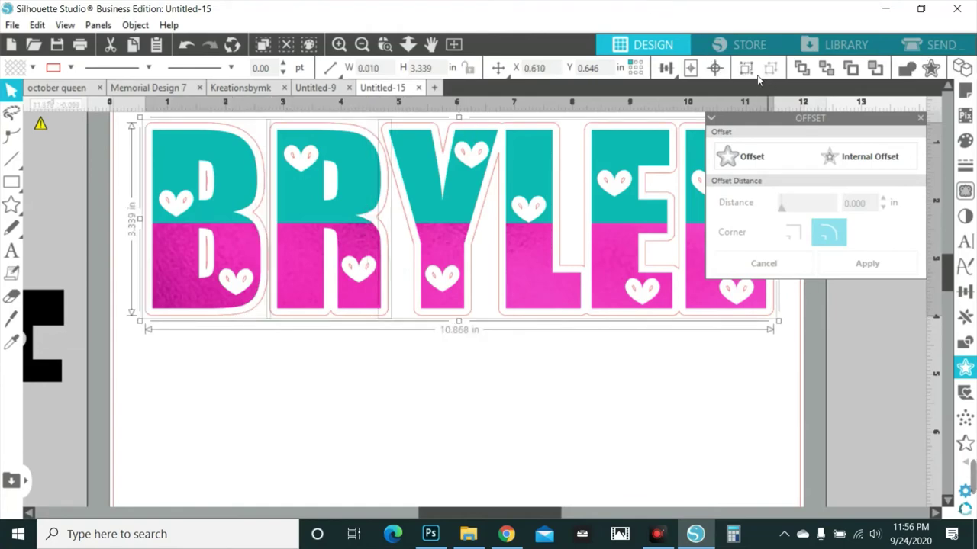
{"action": "left_click", "coordinate": [965, 140]}
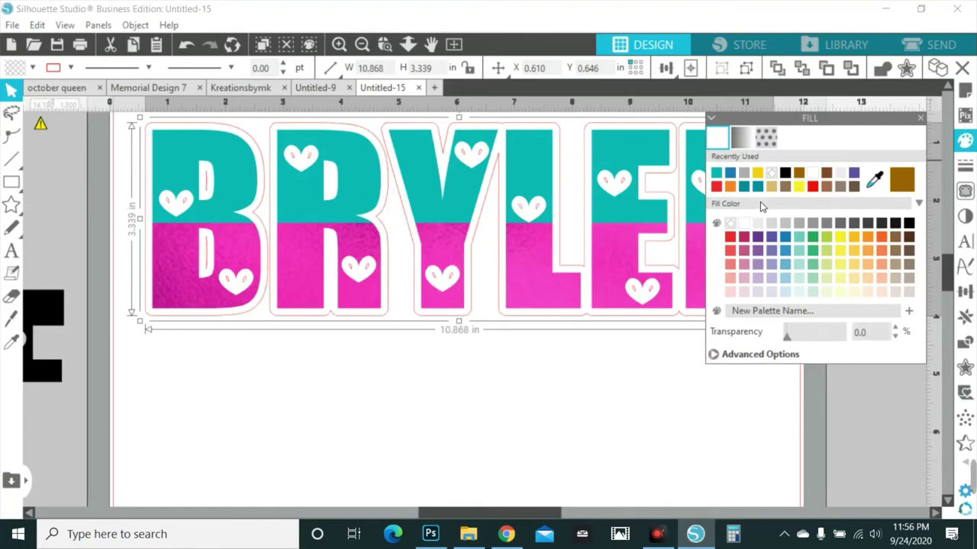
{"action": "left_click", "coordinate": [786, 223]}
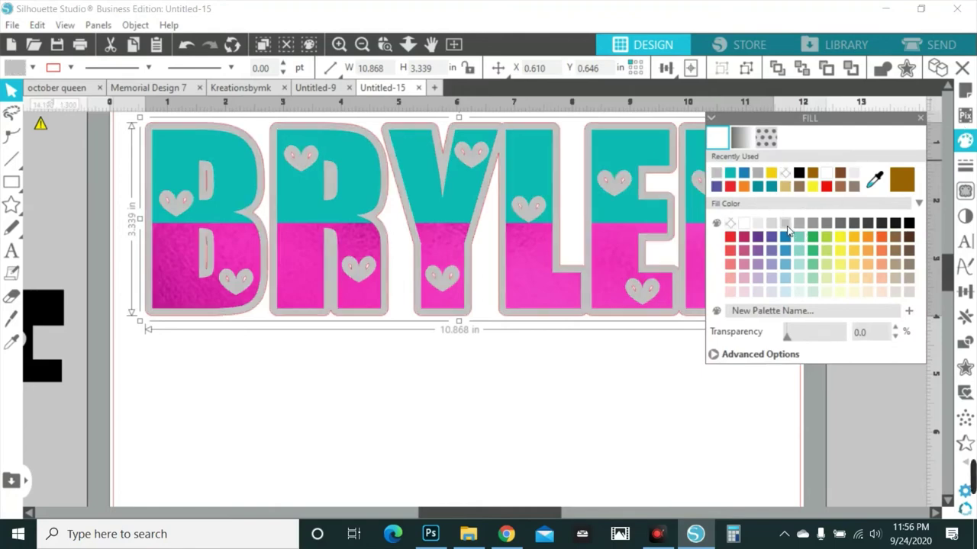
{"action": "left_click", "coordinate": [840, 236]}
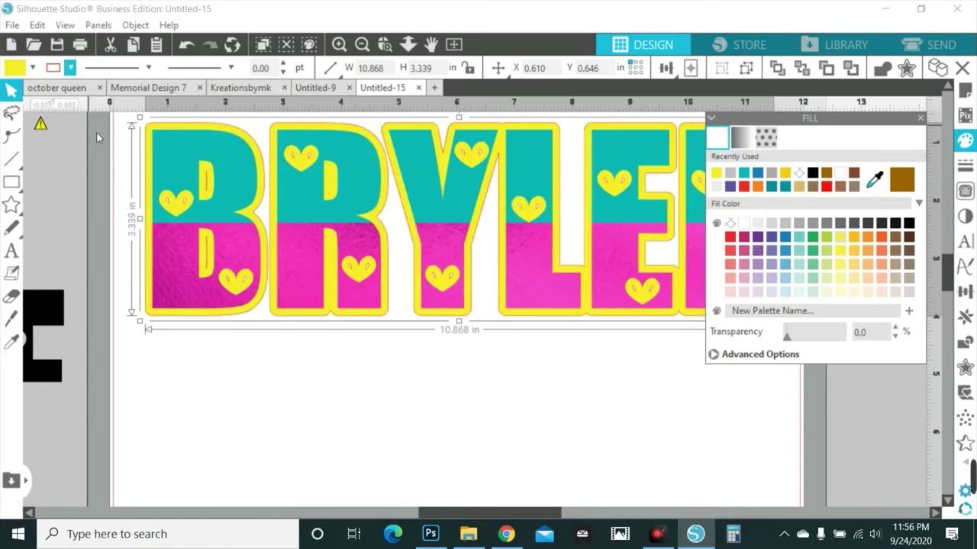
Step: Remove the red line colour from the yellow offset pieces and deselect them
{"action": "left_click", "coordinate": [673, 288]}
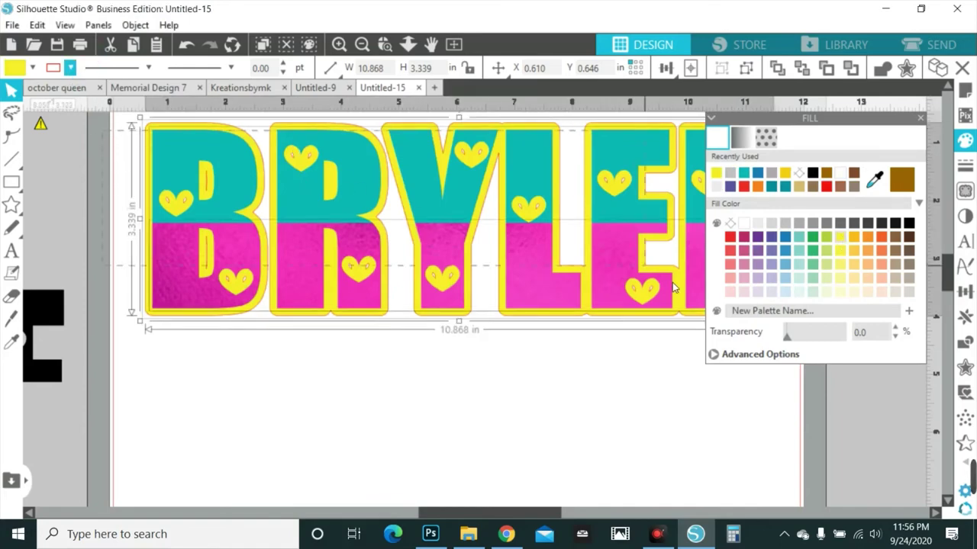
{"action": "left_click", "coordinate": [71, 69]}
{"action": "left_click", "coordinate": [134, 90]}
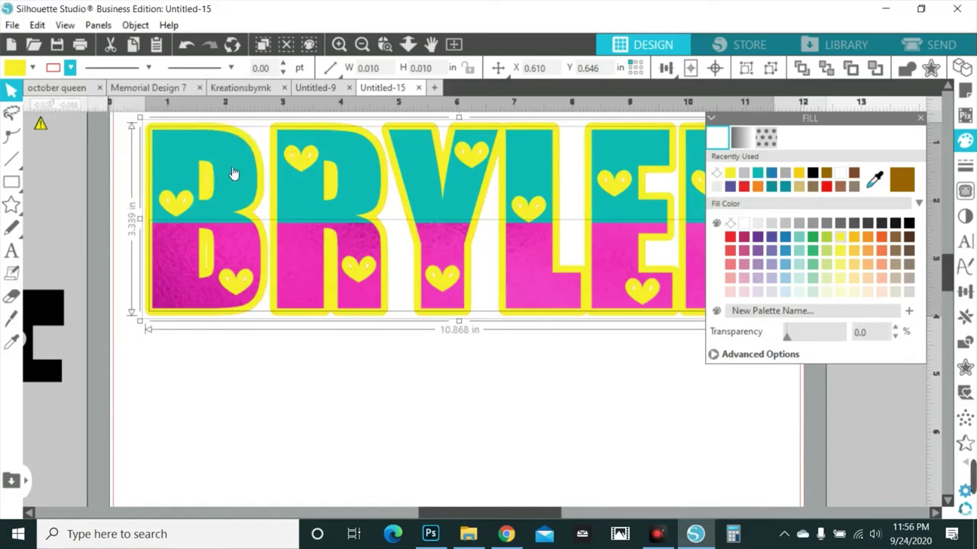
{"action": "left_click", "coordinate": [367, 47]}
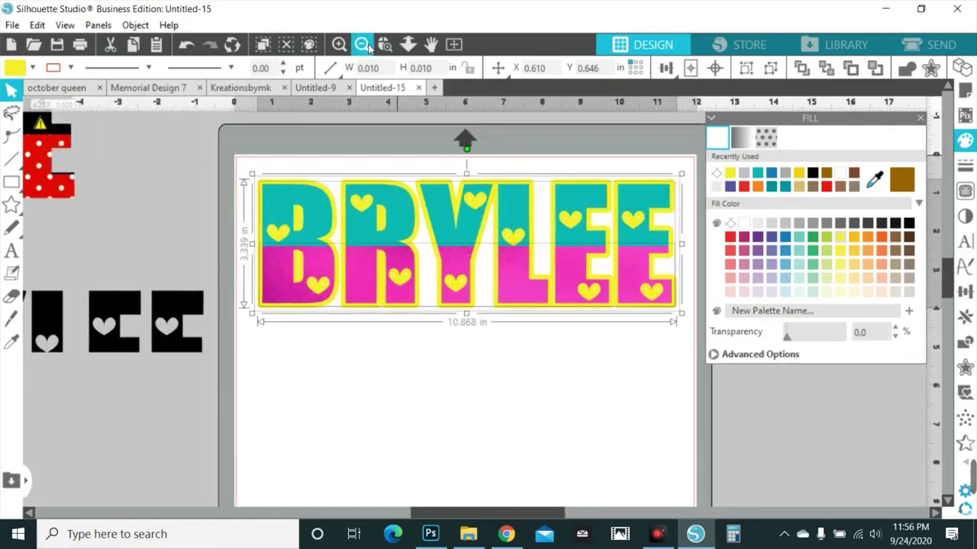
{"action": "left_click", "coordinate": [369, 48]}
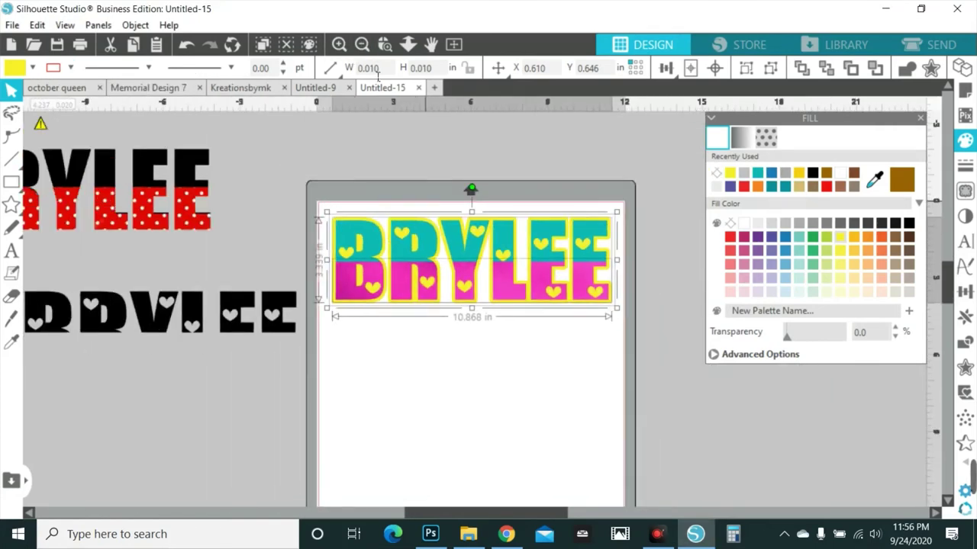
{"action": "left_click", "coordinate": [478, 363]}
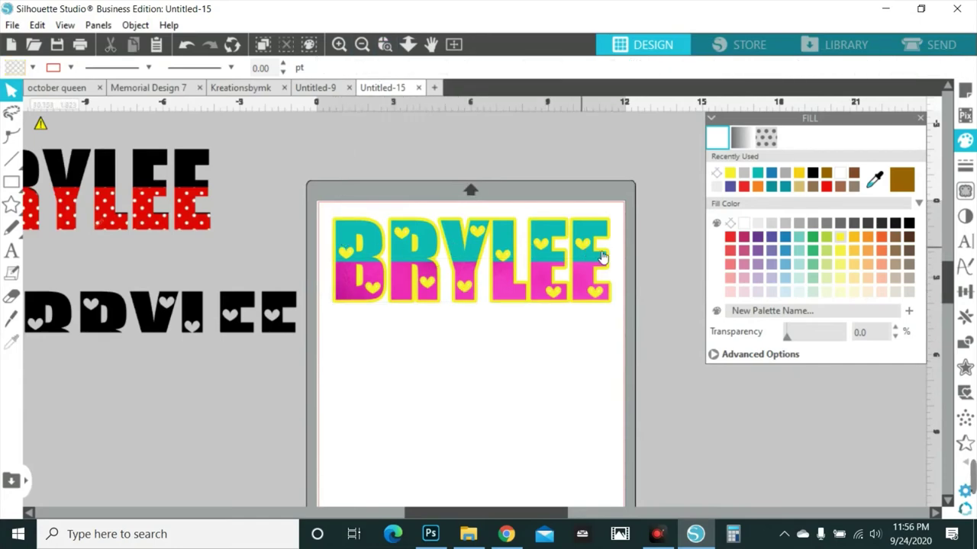
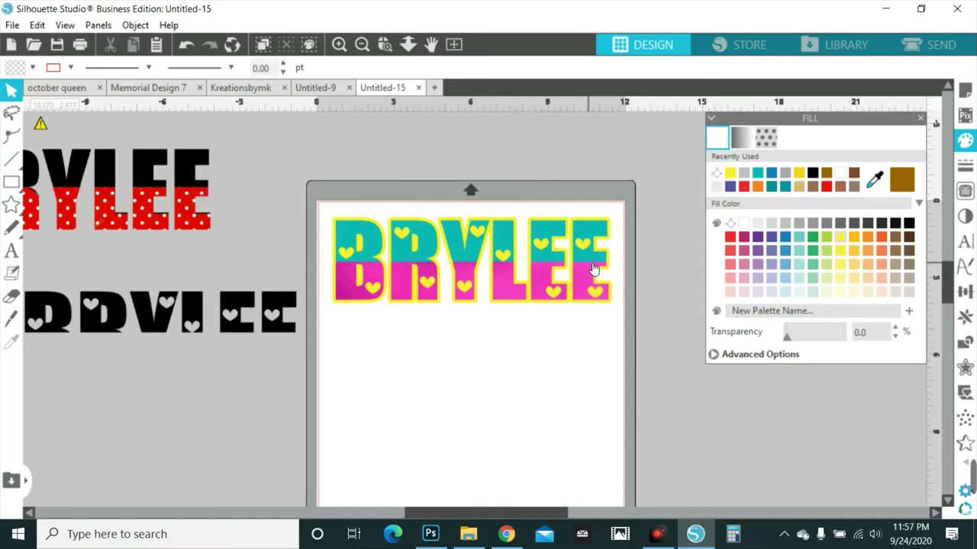
Step: Move the yellow offset below the teal and pink name and release its compound path
{"action": "left_click", "coordinate": [339, 44]}
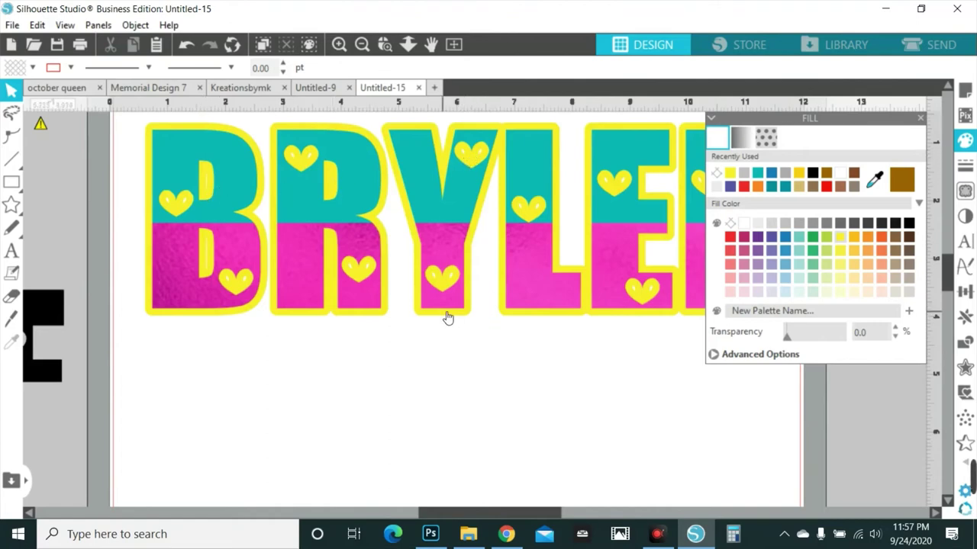
{"action": "left_click_drag", "start_coordinate": [448, 317], "coordinate": [426, 380]}
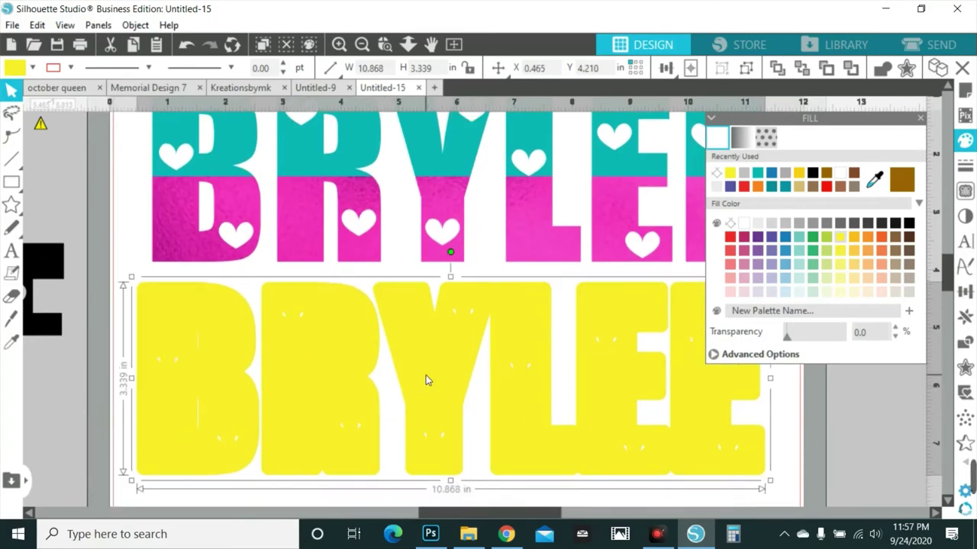
{"action": "left_click", "coordinate": [361, 43]}
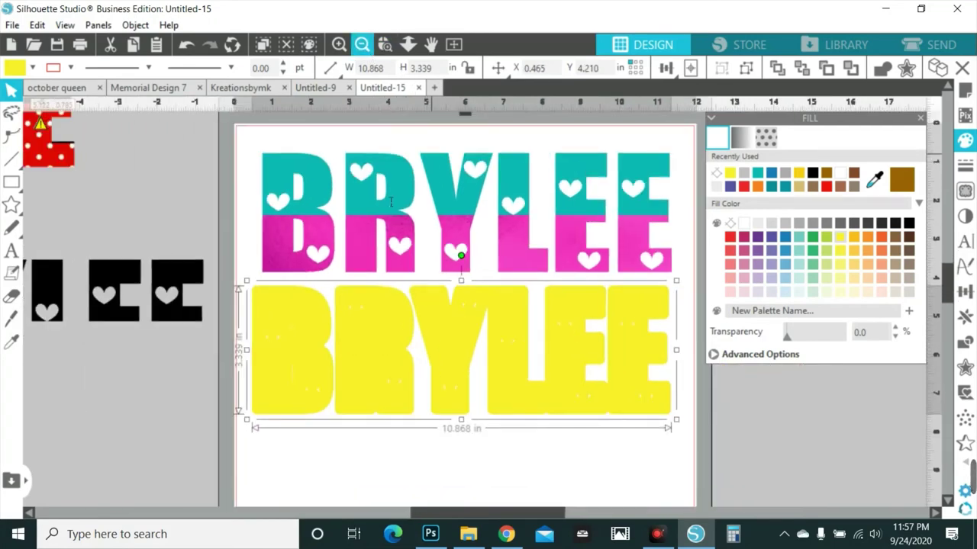
{"action": "right_click", "coordinate": [448, 351]}
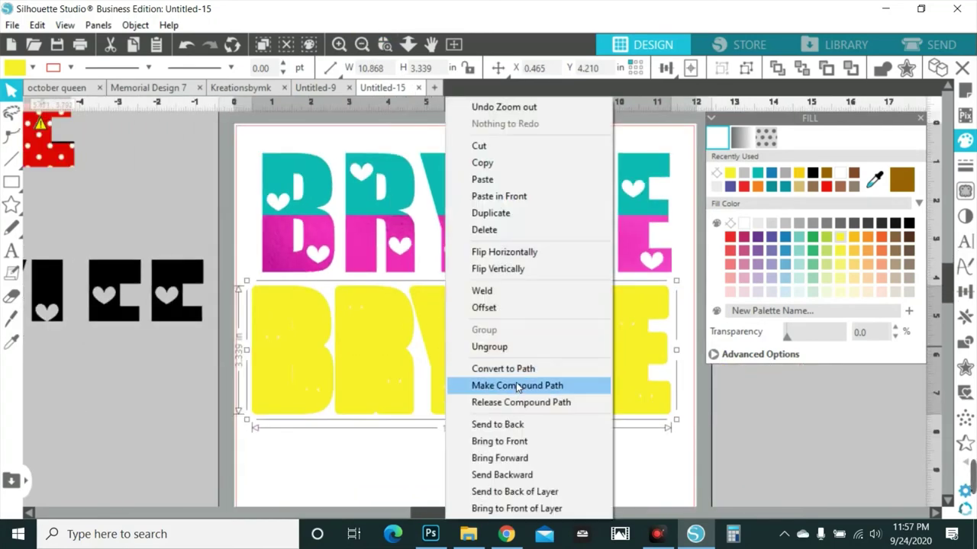
{"action": "left_click", "coordinate": [519, 402]}
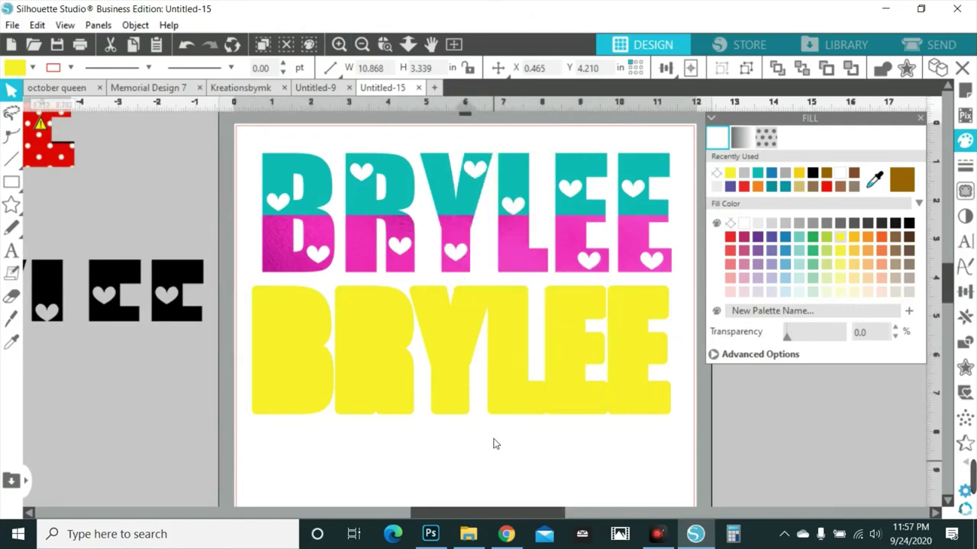
Step: Shift the yellow offset slightly lower on the page and ungroup it into separate letters and small fragments
{"action": "left_click_drag", "start_coordinate": [497, 429], "coordinate": [442, 519]}
{"action": "left_click_drag", "start_coordinate": [259, 257], "coordinate": [632, 285]}
{"action": "right_click", "coordinate": [631, 288]}
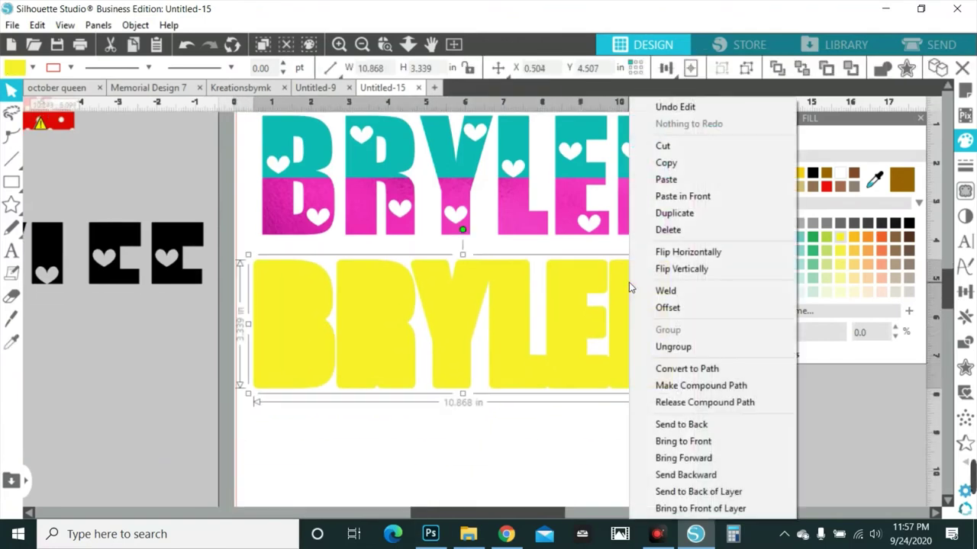
{"action": "left_click", "coordinate": [675, 346]}
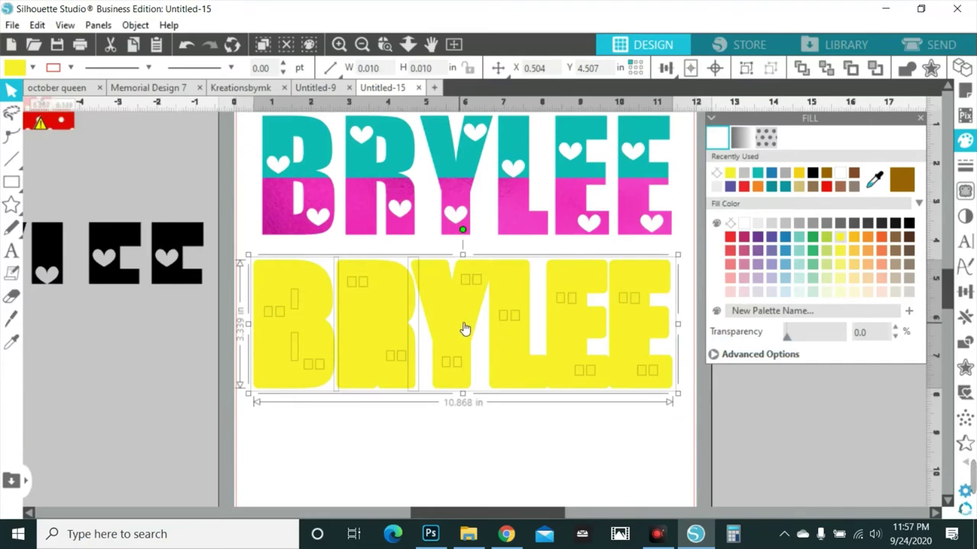
Step: Select only the full yellow letter shapes, without the small inner fragments, and group them
{"action": "left_click", "coordinate": [587, 446]}
{"action": "left_click", "coordinate": [323, 332]}
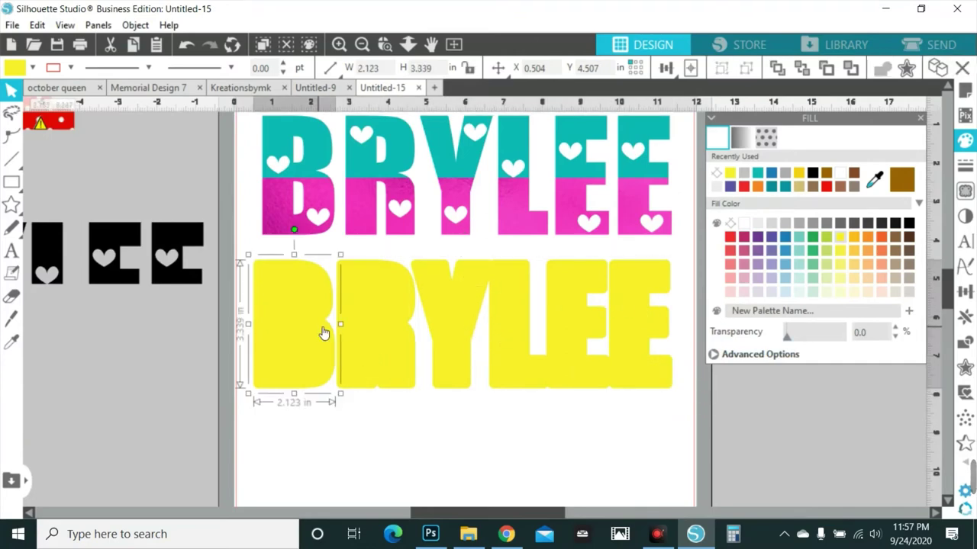
{"action": "left_click", "coordinate": [376, 320], "text": "shift"}
{"action": "left_click", "coordinate": [463, 323], "text": "shift"}
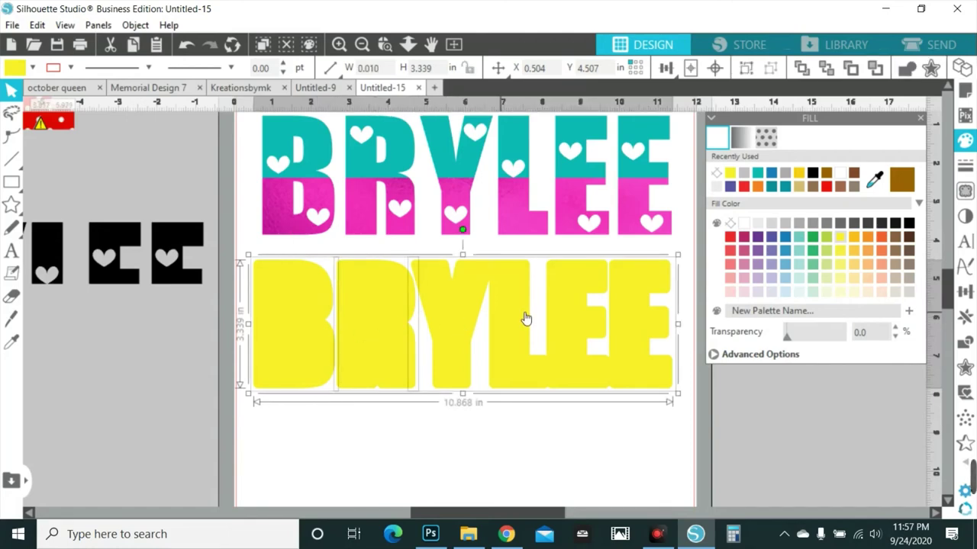
{"action": "right_click", "coordinate": [529, 319]}
{"action": "left_click", "coordinate": [577, 361]}
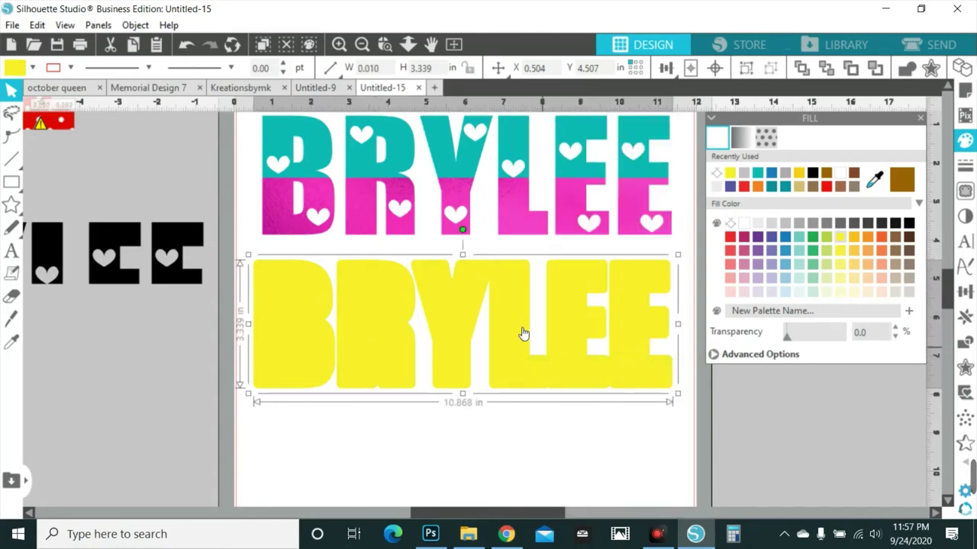
Step: Separate the yellow letters from the small leftover fragments, delete the fragments and align the solid letters behind the teal and pink name
{"action": "left_click_drag", "start_coordinate": [524, 331], "coordinate": [159, 391]}
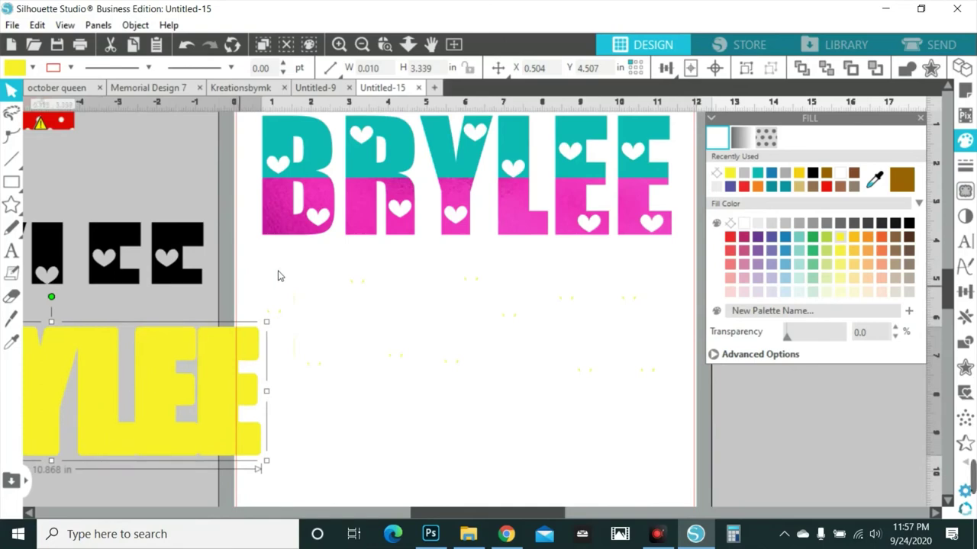
{"action": "left_click_drag", "start_coordinate": [251, 392], "coordinate": [187, 392]}
{"action": "left_click_drag", "start_coordinate": [262, 273], "coordinate": [676, 464]}
{"action": "key", "text": "Delete"}
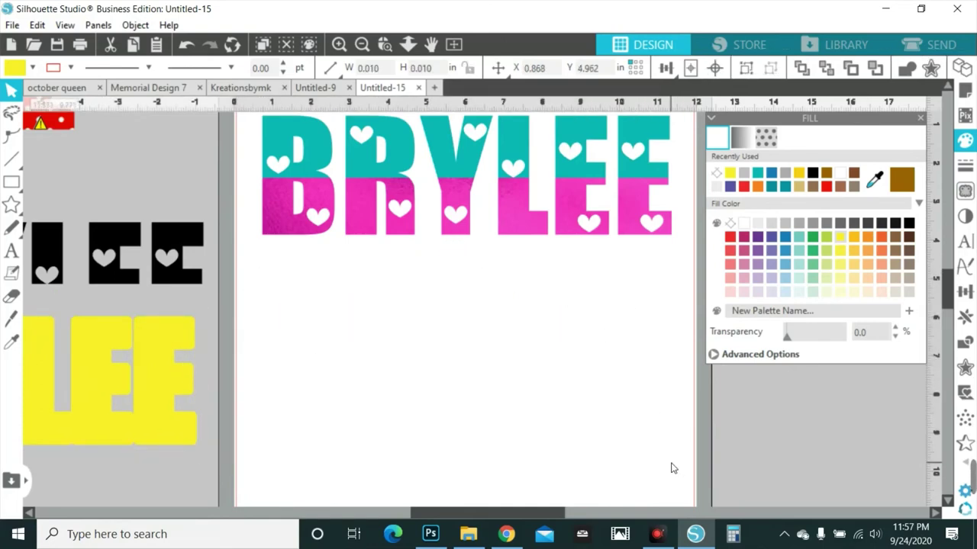
{"action": "left_click_drag", "start_coordinate": [178, 418], "coordinate": [647, 214]}
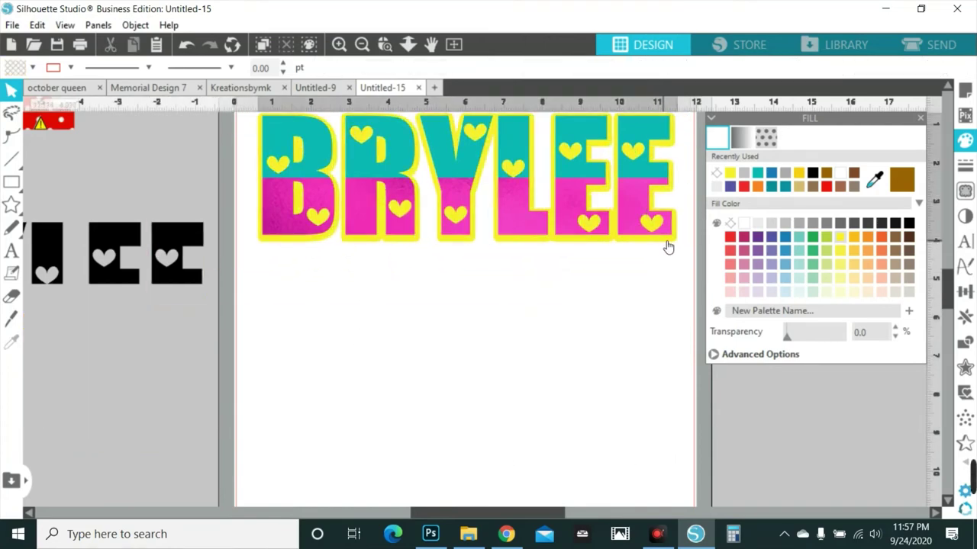
Step: Open the cut settings and set every piece of the teal, pink and yellow name design to No Cut
{"action": "left_click_drag", "start_coordinate": [667, 246], "coordinate": [664, 243]}
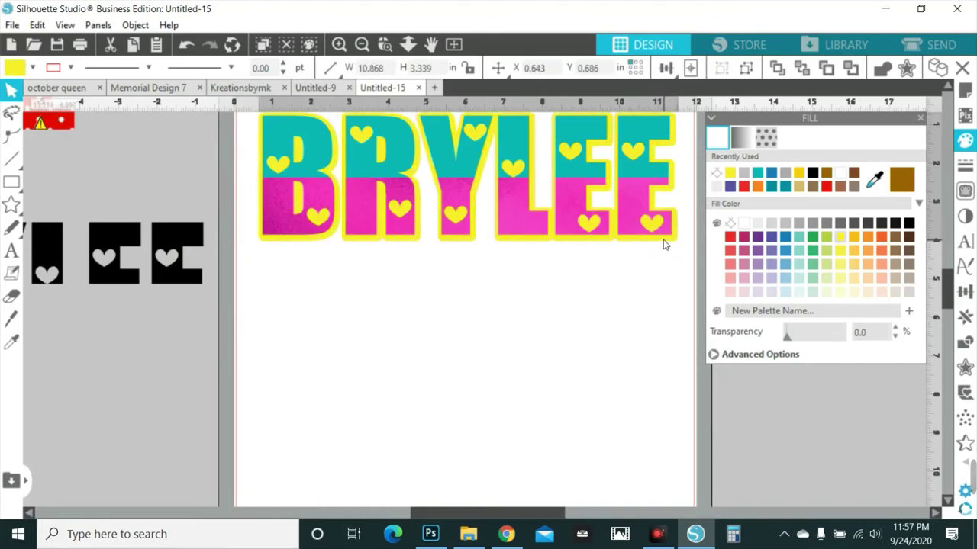
{"action": "left_click", "coordinate": [664, 244]}
{"action": "left_click", "coordinate": [946, 46]}
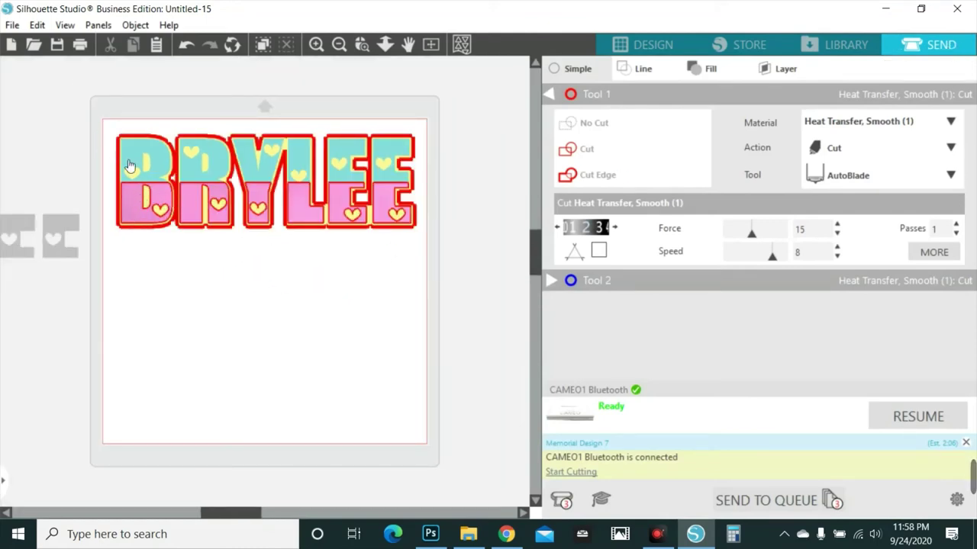
{"action": "left_click", "coordinate": [144, 131]}
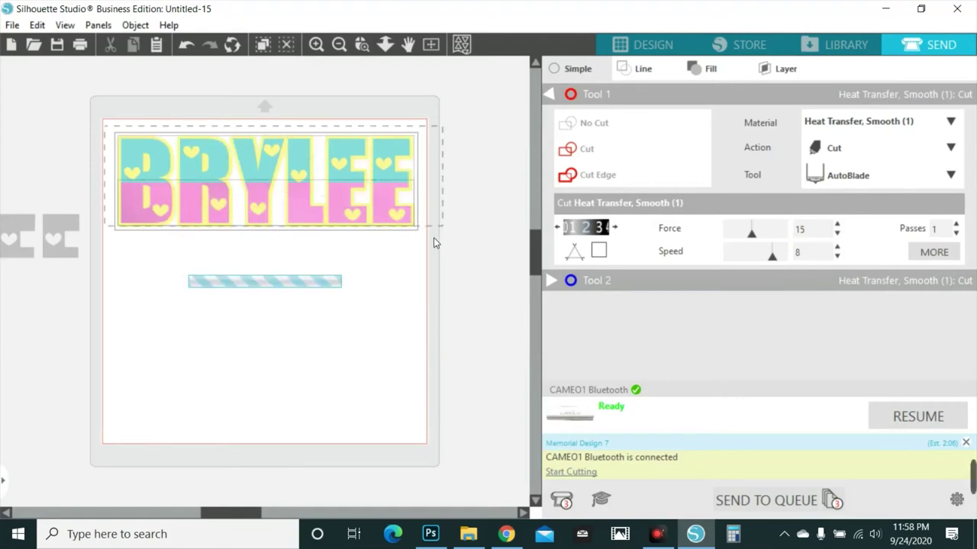
{"action": "left_click", "coordinate": [608, 122]}
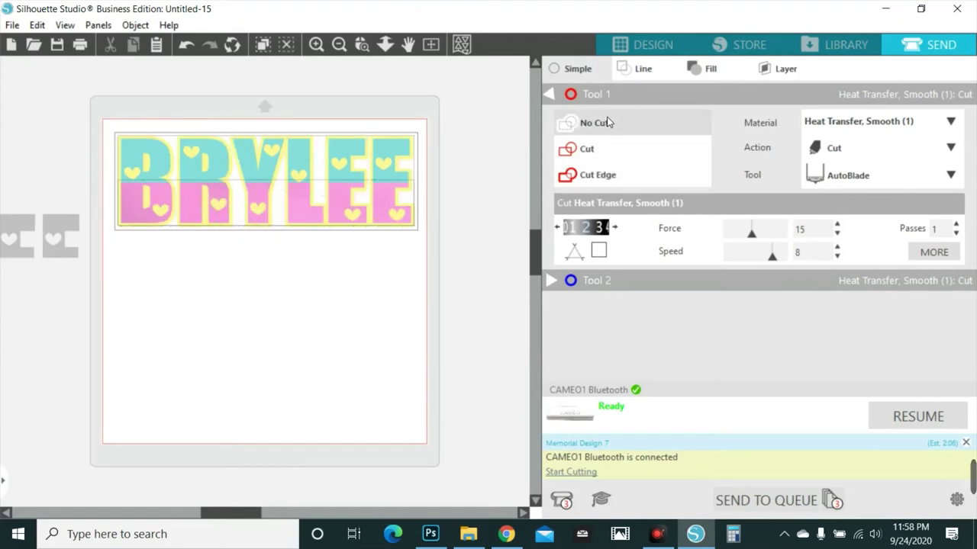
{"action": "left_click", "coordinate": [355, 329]}
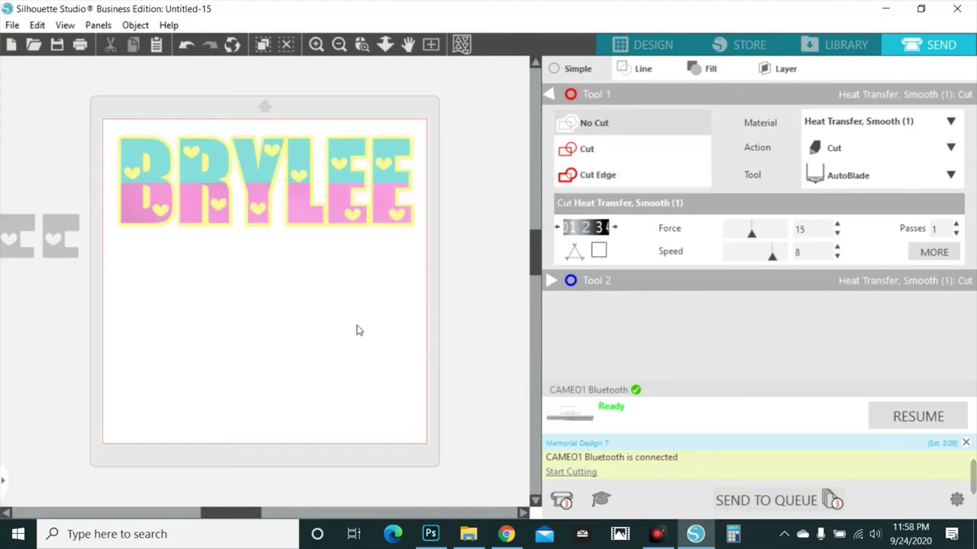
Step: Apply Cut to only the yellow offset of the name, and switch it to Cut Edge
{"action": "left_click", "coordinate": [226, 233]}
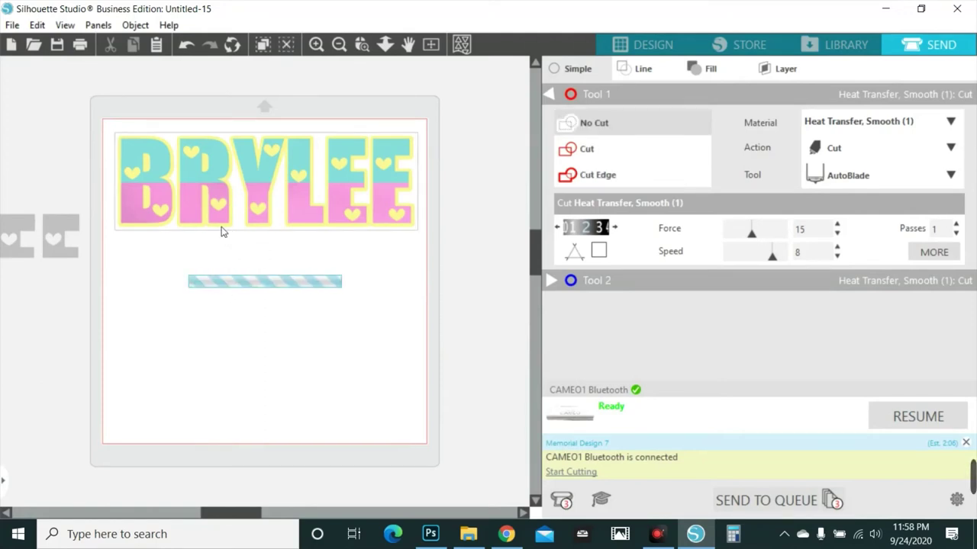
{"action": "left_click", "coordinate": [592, 150]}
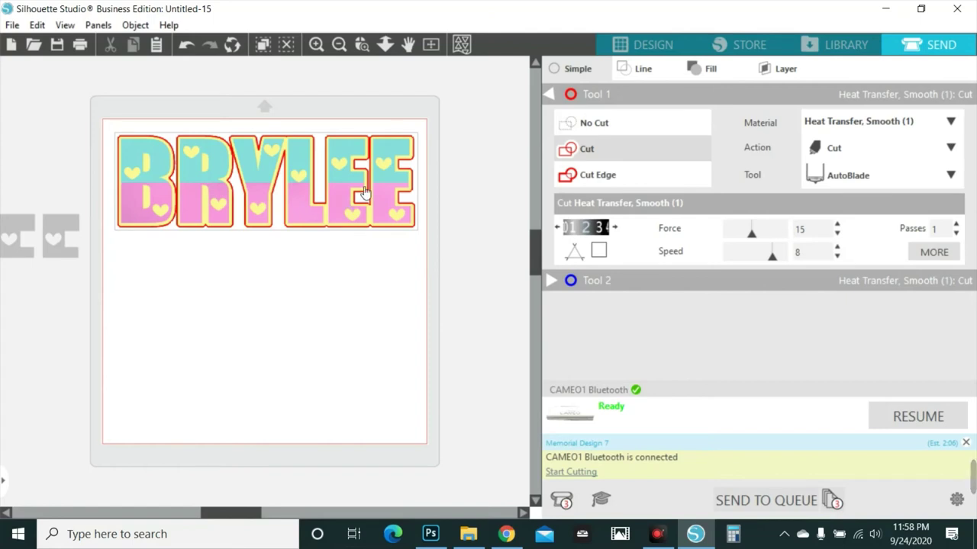
{"action": "left_click", "coordinate": [615, 177]}
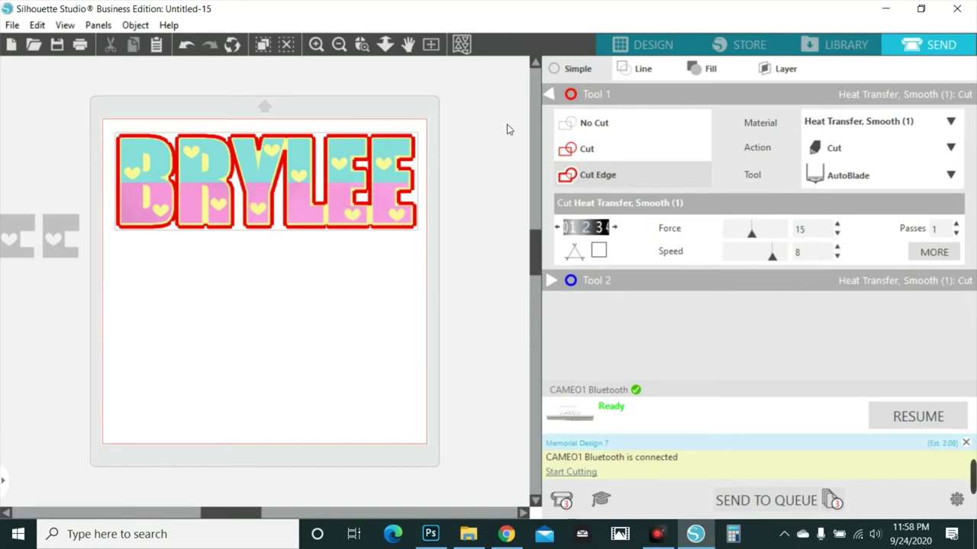
Step: Move the yellow offset off the page beside the other spare designs and set the teal and pink name to Cut
{"action": "left_click", "coordinate": [631, 46]}
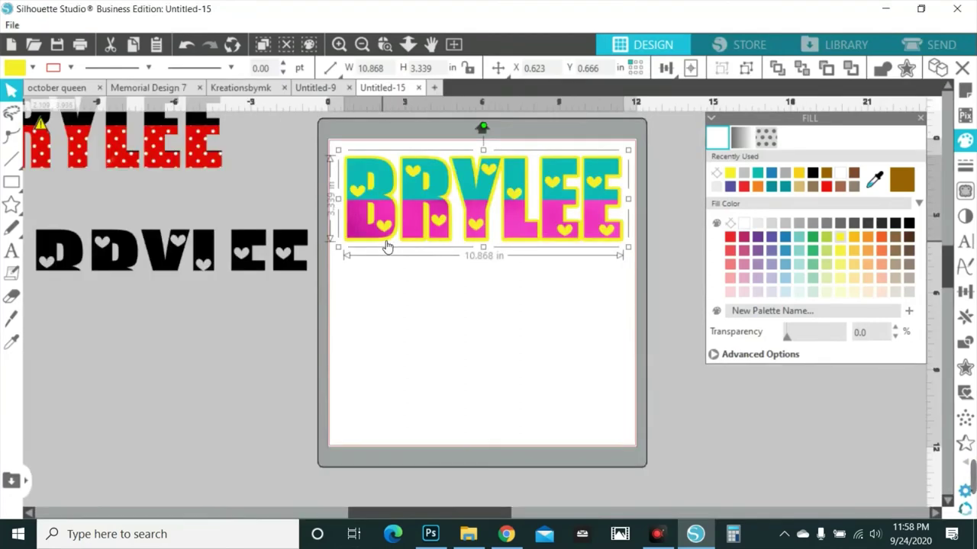
{"action": "left_click_drag", "start_coordinate": [387, 246], "coordinate": [15, 464]}
{"action": "left_click", "coordinate": [534, 193]}
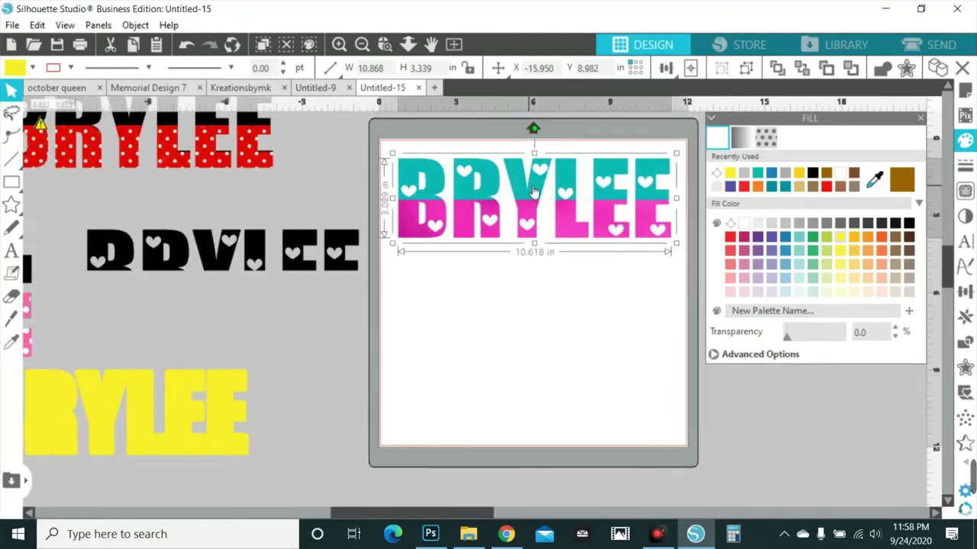
{"action": "left_click", "coordinate": [945, 47]}
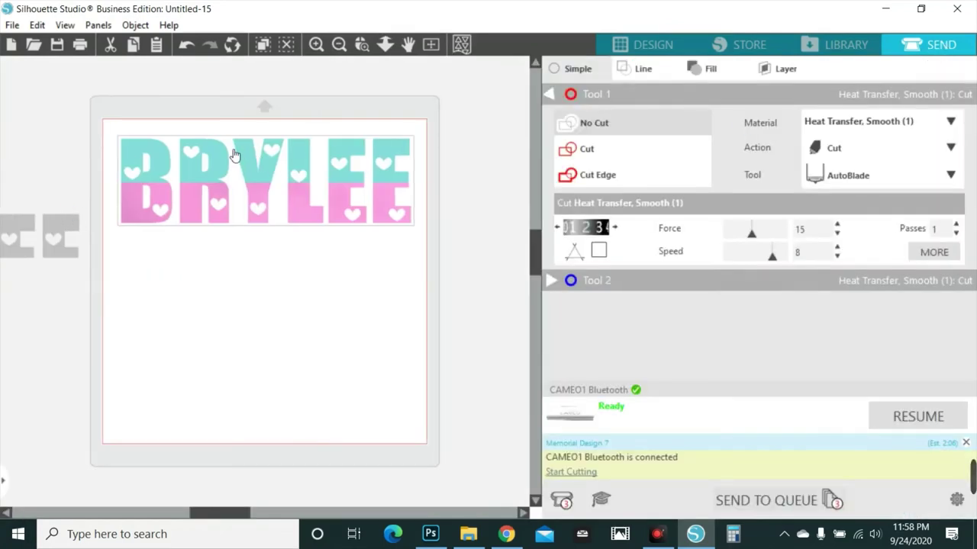
{"action": "left_click", "coordinate": [596, 155]}
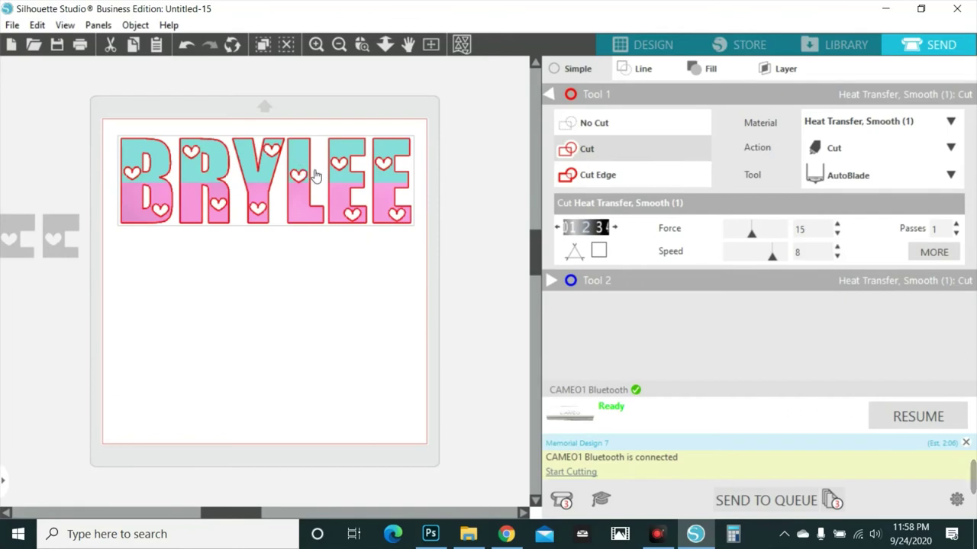
{"action": "left_click", "coordinate": [649, 45]}
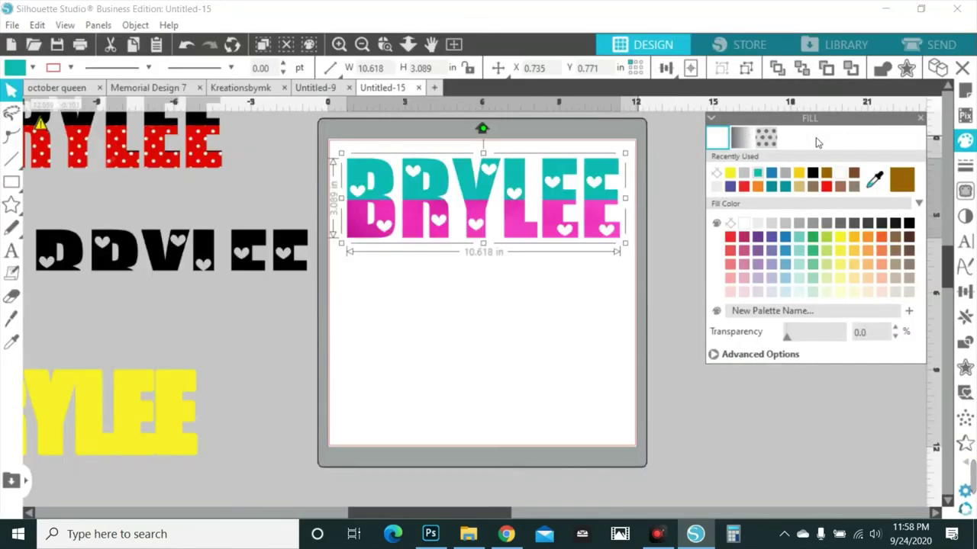
Step: Change the page's media size to Letter (8.5 x 11.0 in)
{"action": "left_click", "coordinate": [965, 90]}
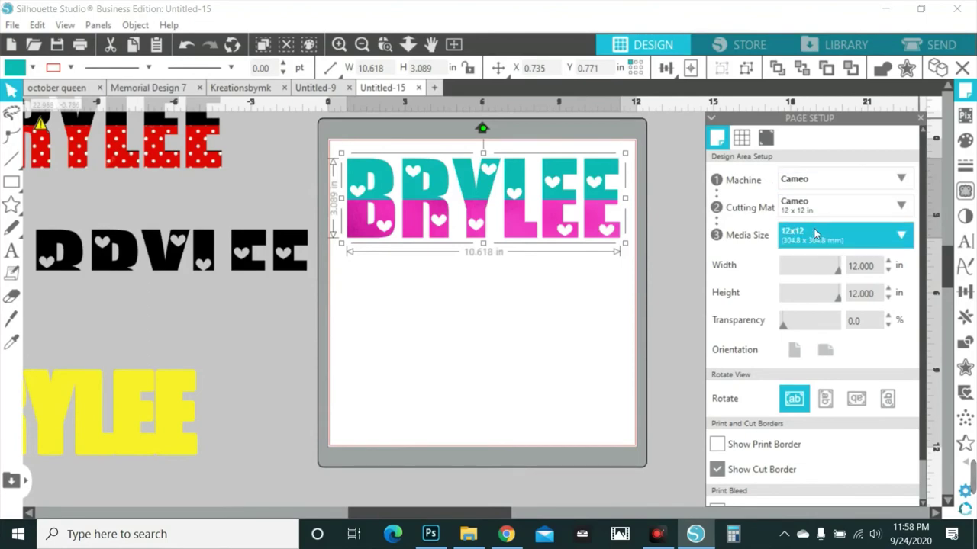
{"action": "left_click", "coordinate": [830, 232]}
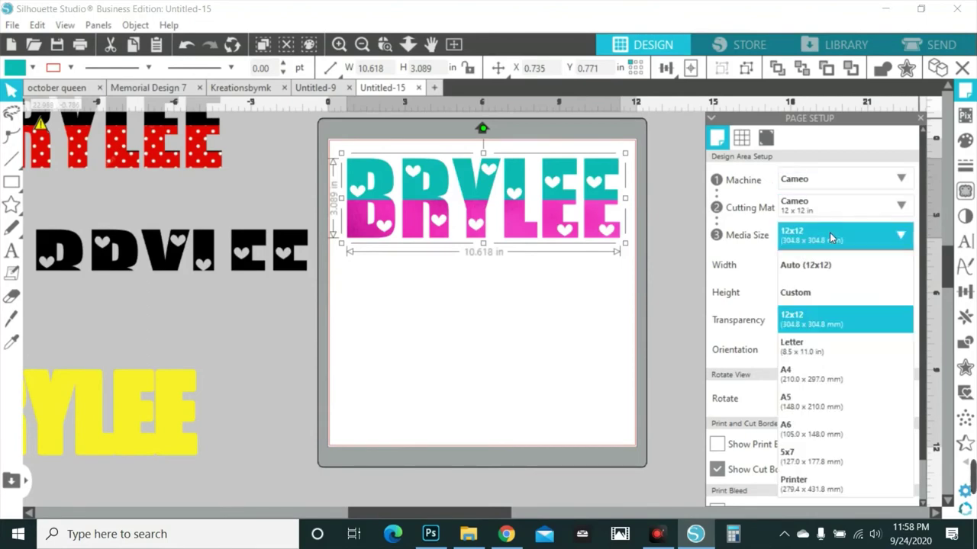
{"action": "left_click", "coordinate": [803, 349]}
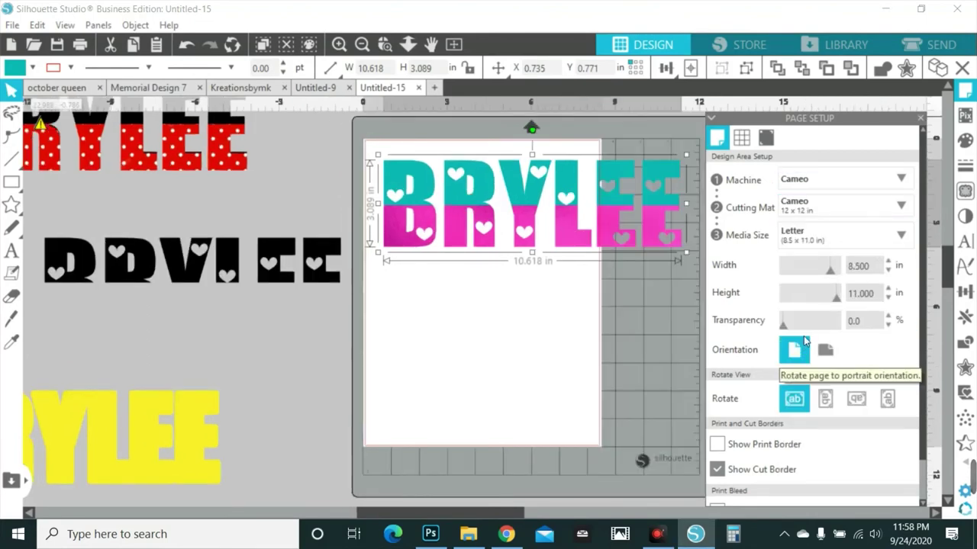
Step: Rotate the teal and pink name to run vertically on the page and scale it down to about 8.5 in long
{"action": "left_click", "coordinate": [561, 200]}
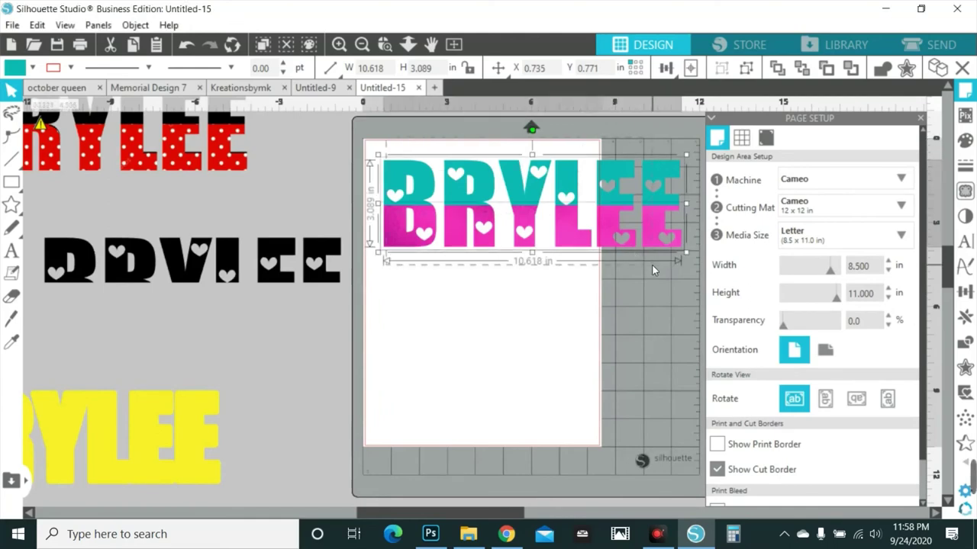
{"action": "left_click", "coordinate": [362, 44]}
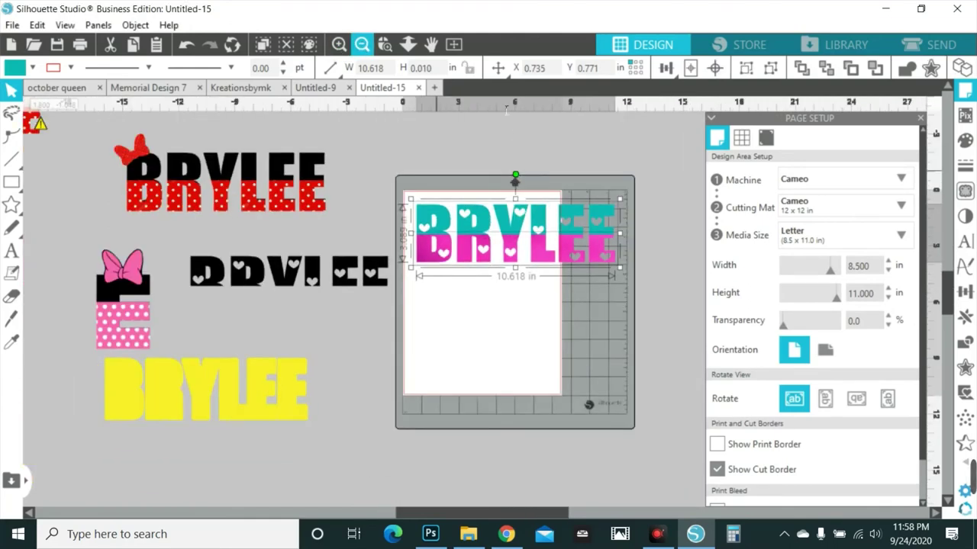
{"action": "left_click_drag", "start_coordinate": [516, 178], "coordinate": [586, 231]}
{"action": "left_click_drag", "start_coordinate": [532, 216], "coordinate": [498, 285]}
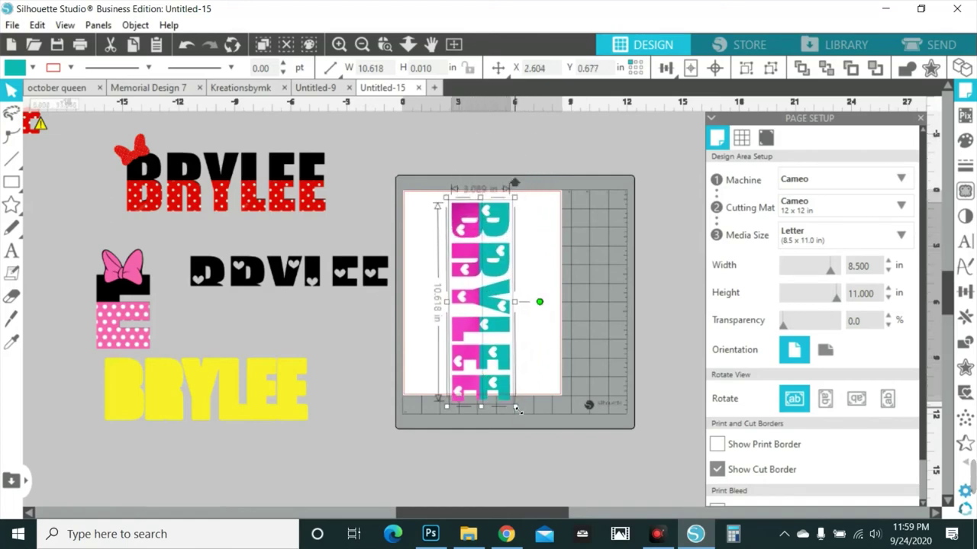
{"action": "left_click_drag", "start_coordinate": [516, 409], "coordinate": [517, 382]}
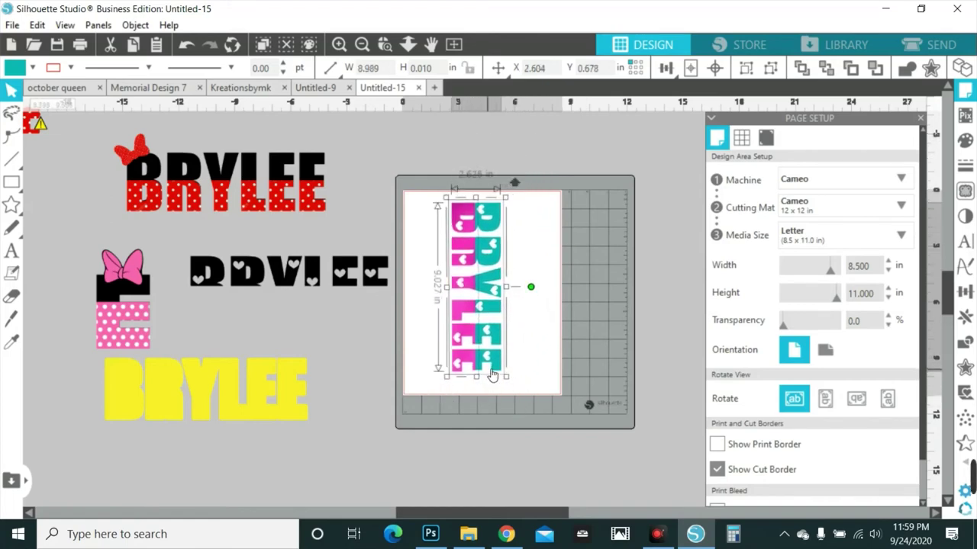
{"action": "left_click_drag", "start_coordinate": [473, 281], "coordinate": [487, 288]}
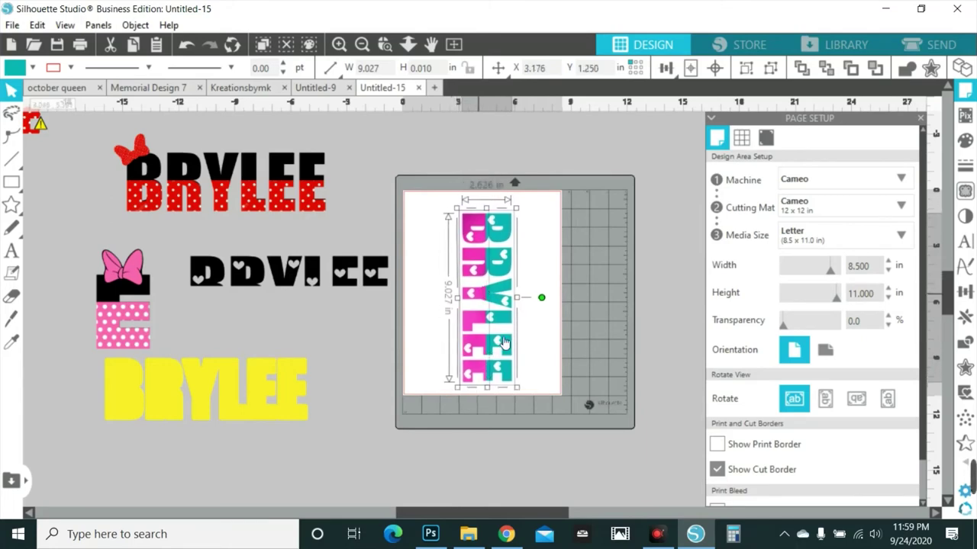
{"action": "left_click_drag", "start_coordinate": [517, 390], "coordinate": [515, 377]}
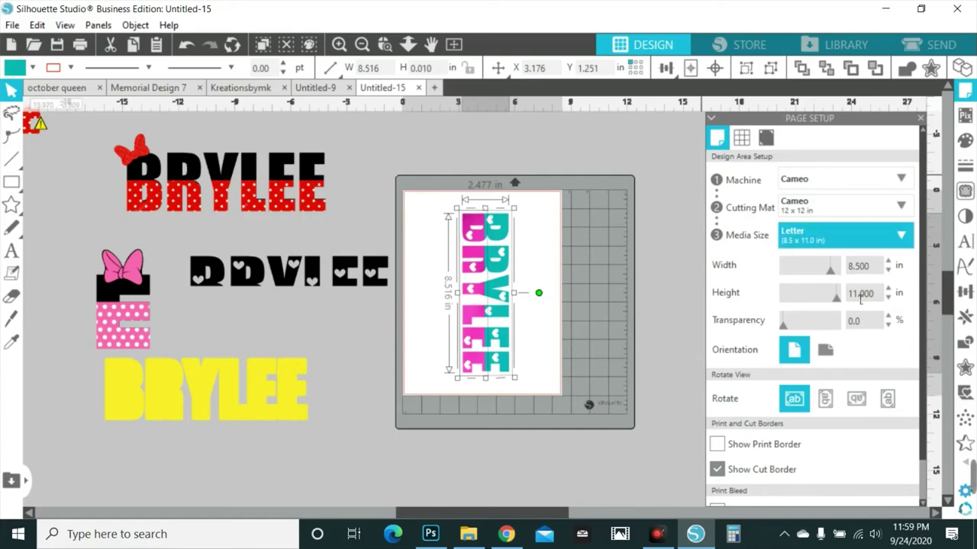
Step: Turn on the page's registration marks and set their inset to 0.394 in
{"action": "left_click", "coordinate": [766, 139]}
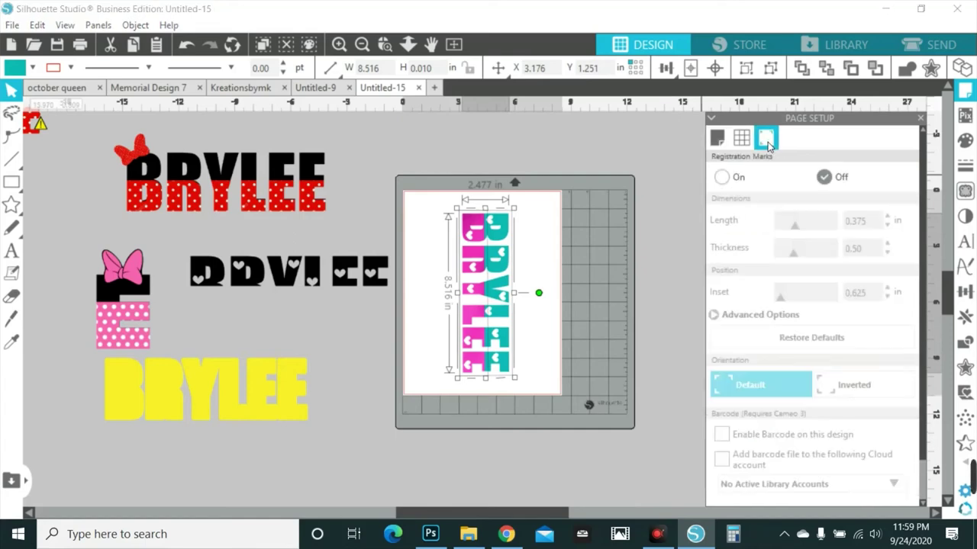
{"action": "left_click", "coordinate": [721, 177]}
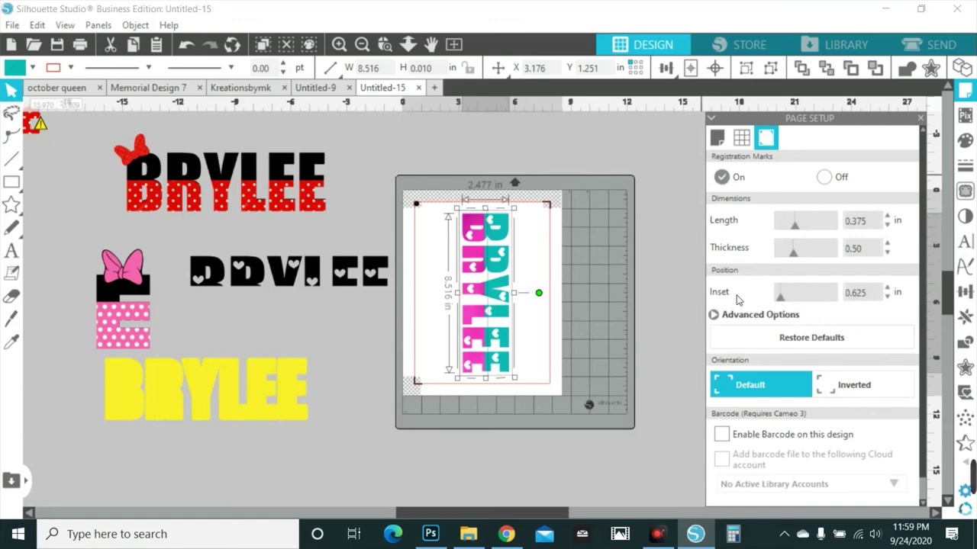
{"action": "left_click_drag", "start_coordinate": [777, 298], "coordinate": [769, 299]}
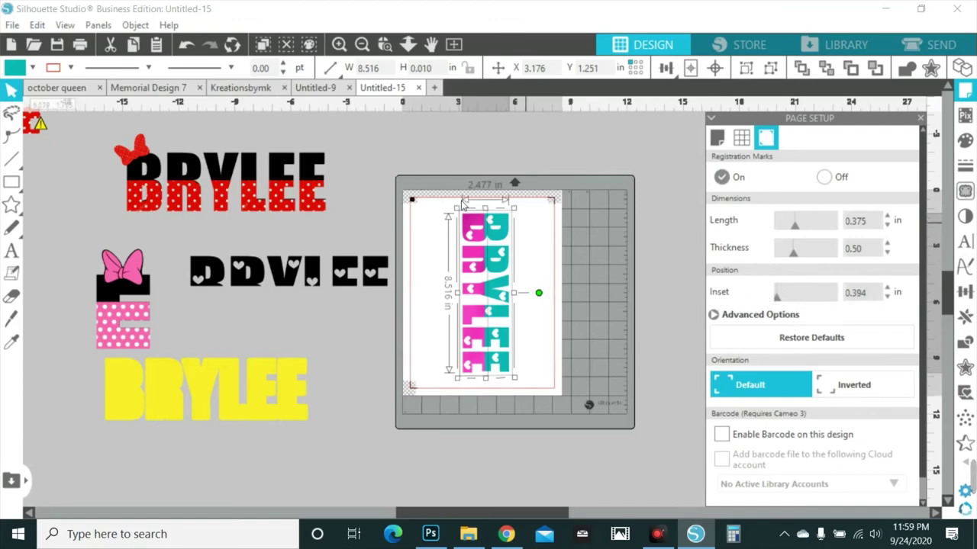
Step: Select the whole vertical name and enlarge it to about 10 in long within the registration mark borders
{"action": "left_click", "coordinate": [471, 219]}
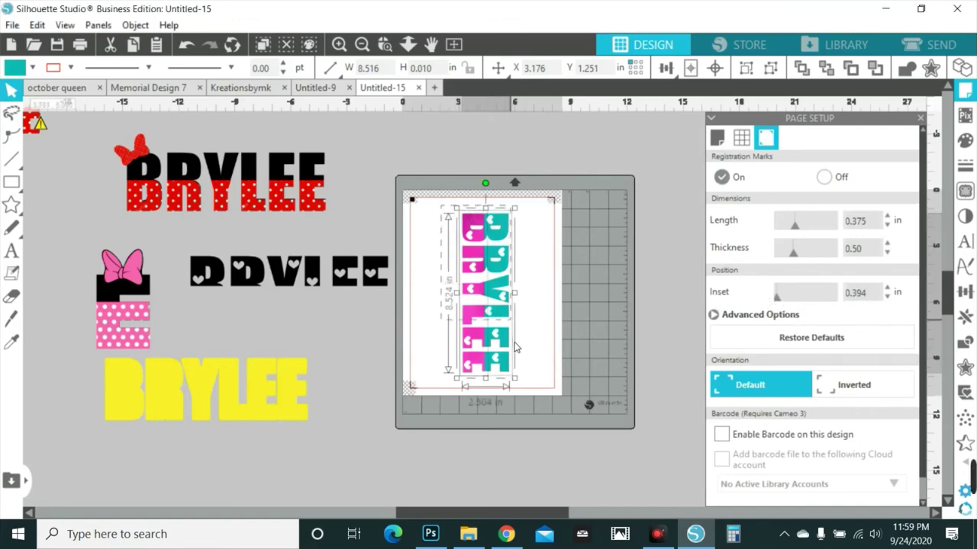
{"action": "left_click_drag", "start_coordinate": [511, 377], "coordinate": [522, 394]}
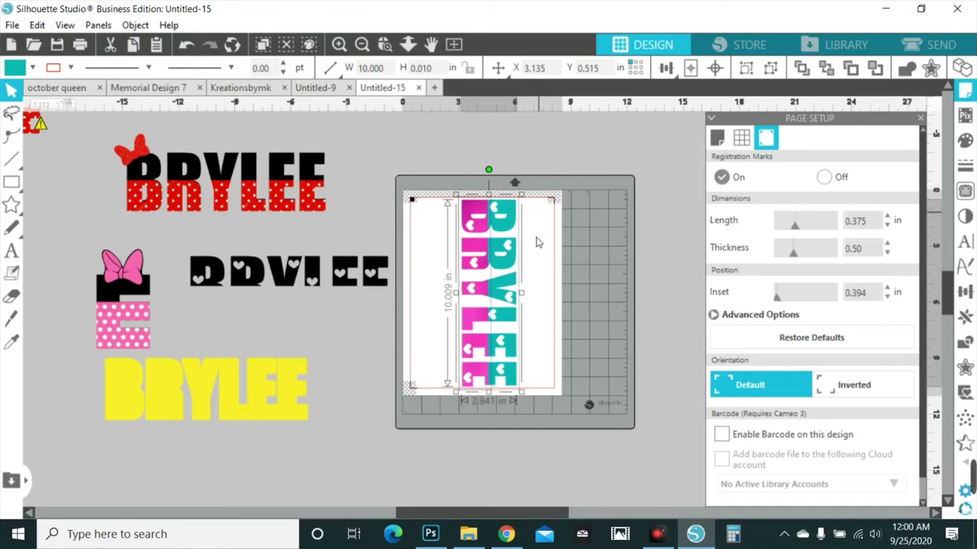
{"action": "left_click", "coordinate": [721, 137]}
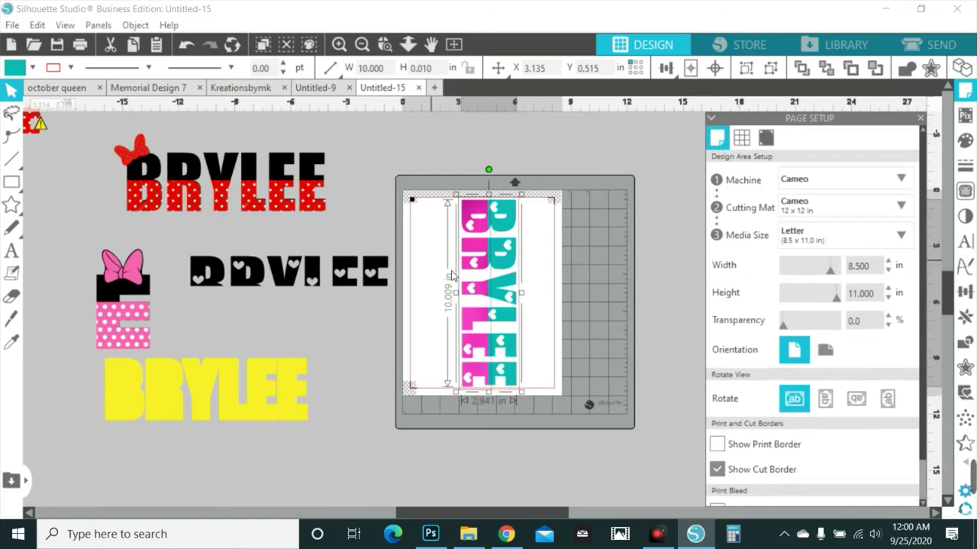
Step: Set Tool 1 to Ratchet Blade with the Heat Transfer, Printable (Dark Fabric) material, and return to the design page
{"action": "left_click", "coordinate": [951, 47]}
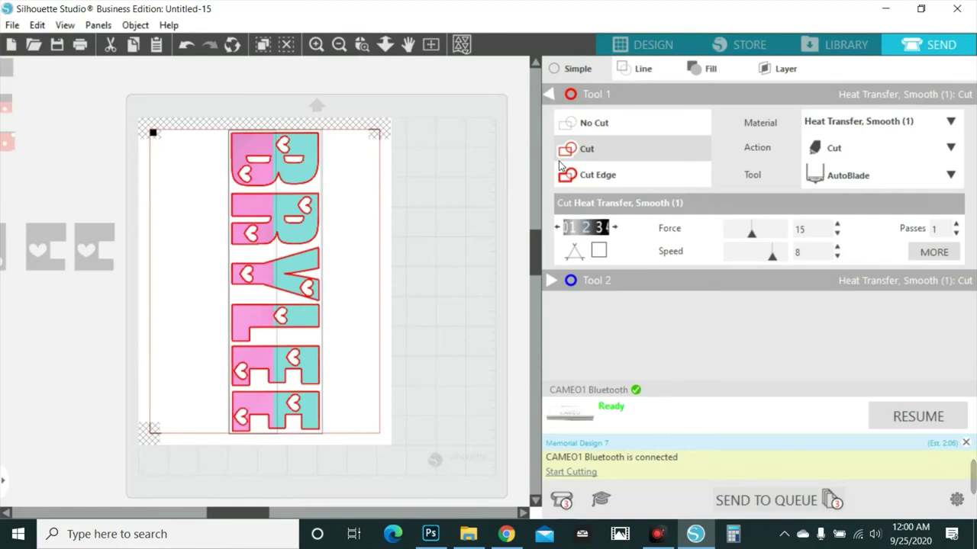
{"action": "left_click", "coordinate": [372, 242]}
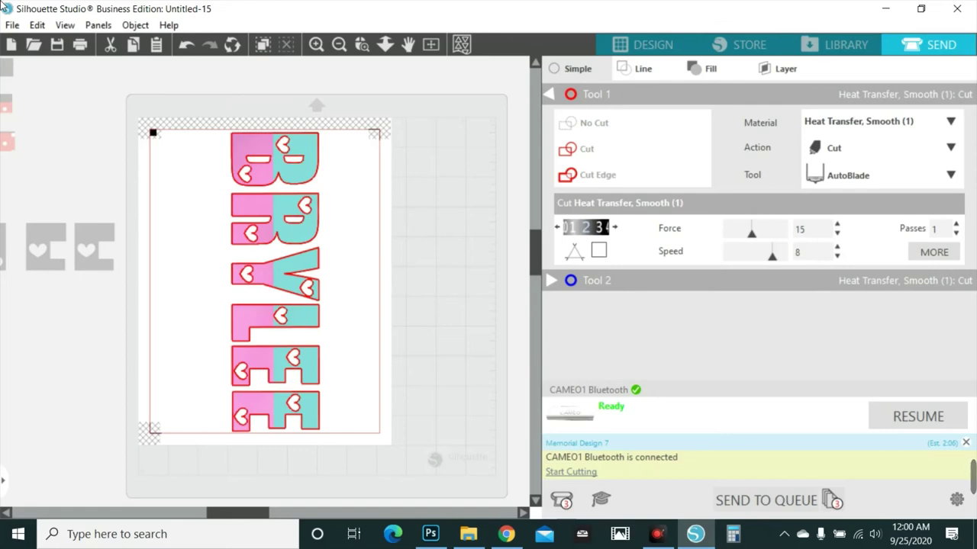
{"action": "left_click", "coordinate": [873, 169]}
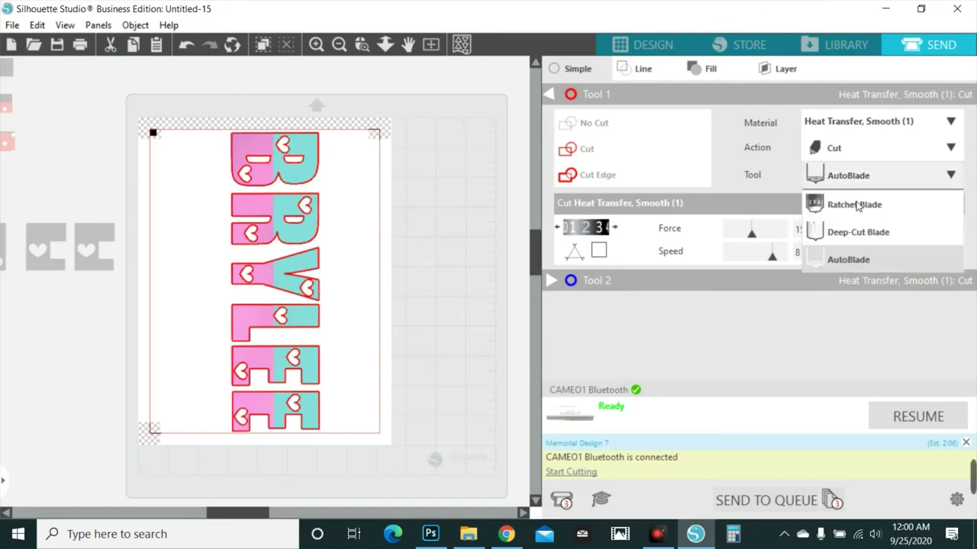
{"action": "left_click", "coordinate": [861, 203]}
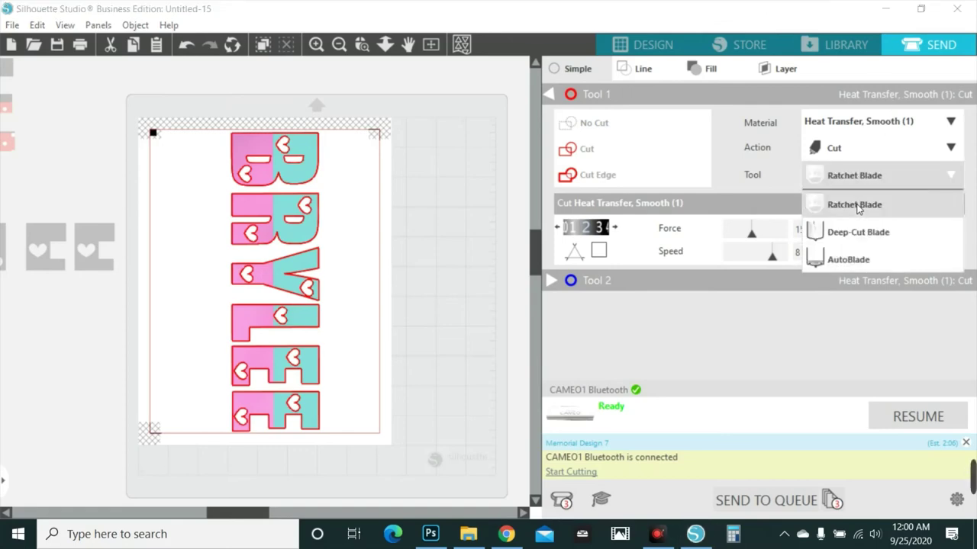
{"action": "left_click", "coordinate": [876, 124]}
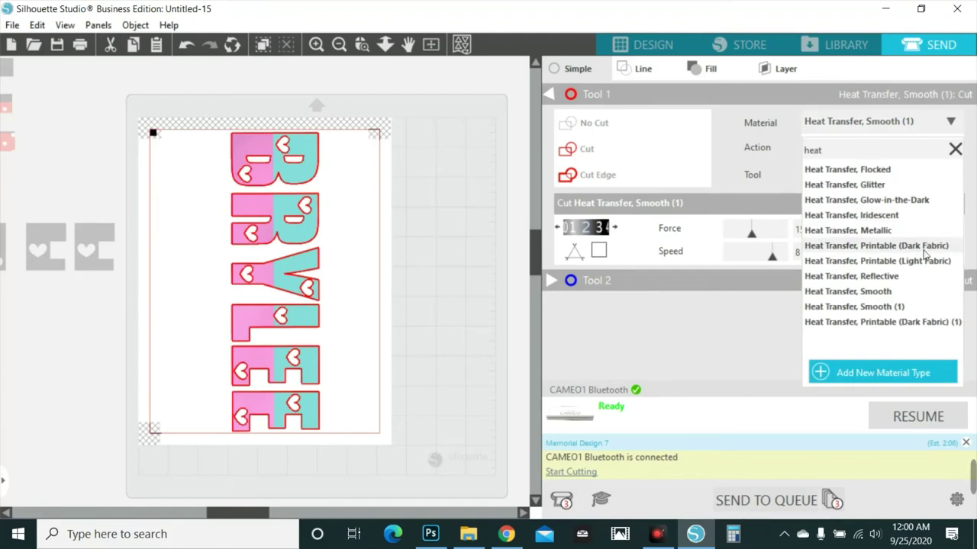
{"action": "left_click", "coordinate": [923, 247]}
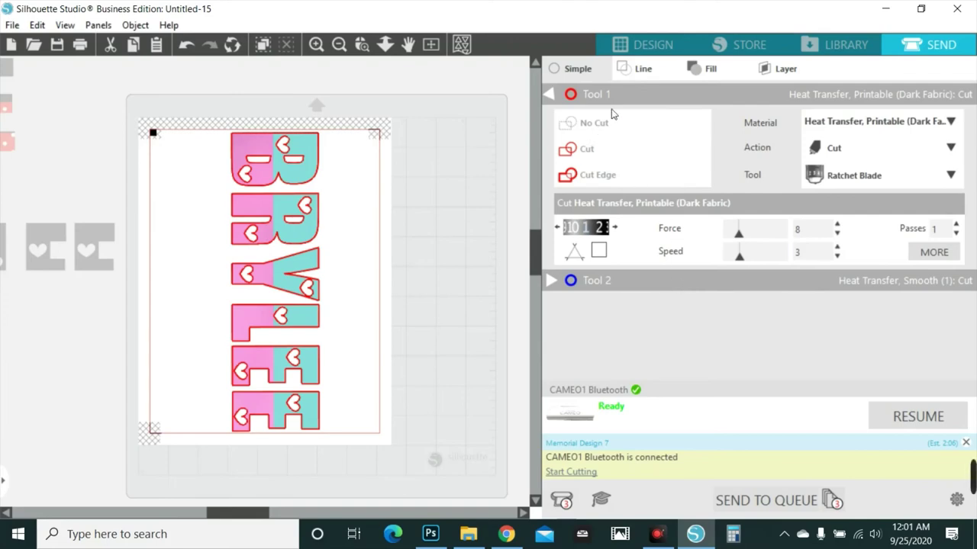
{"action": "left_click", "coordinate": [654, 46]}
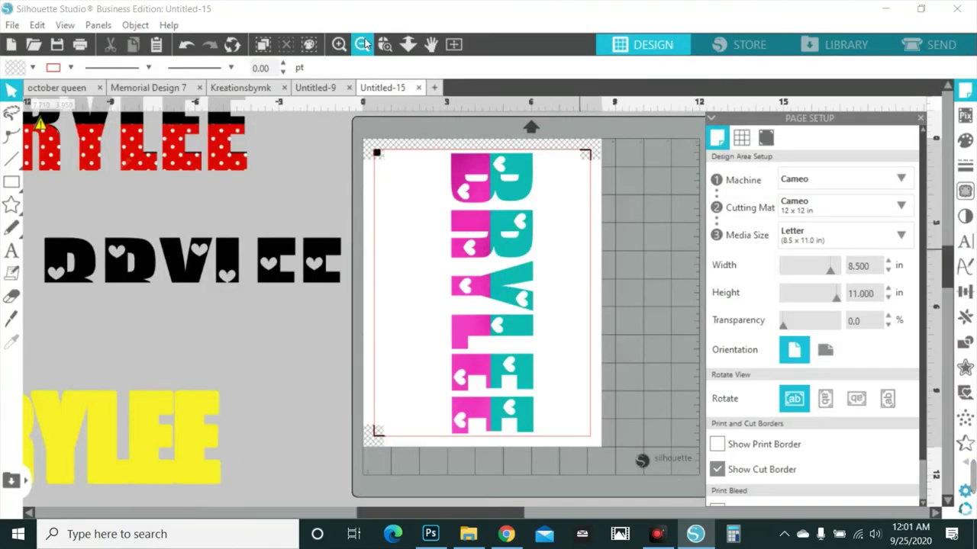
Step: Rotate the teal and pink name back to horizontal and move it off the page, just below the black heart-lettered name
{"action": "left_click", "coordinate": [363, 44]}
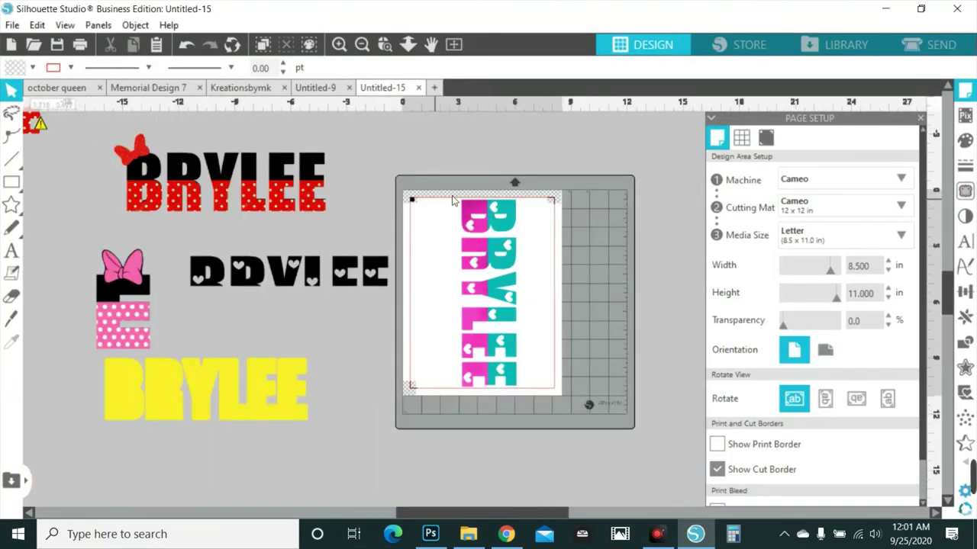
{"action": "left_click", "coordinate": [461, 204]}
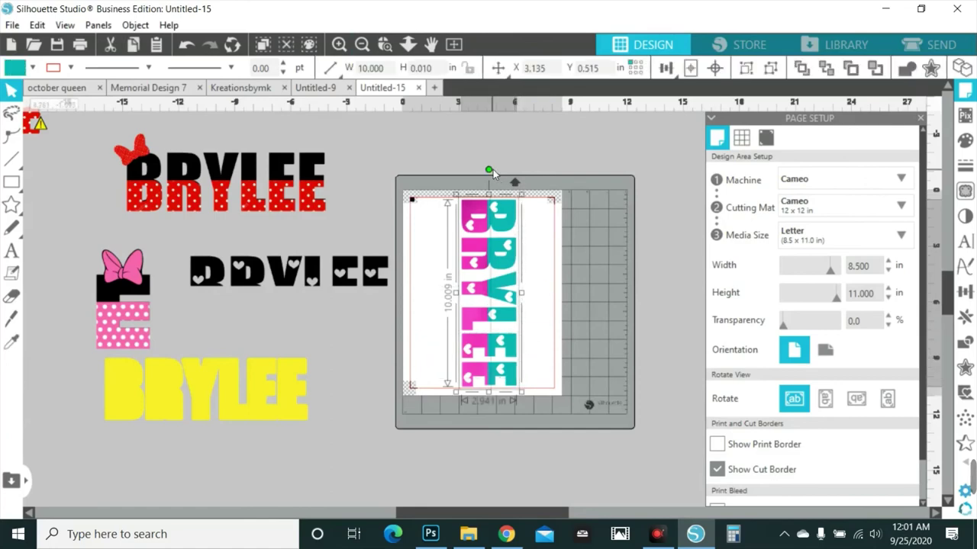
{"action": "left_click_drag", "start_coordinate": [492, 168], "coordinate": [357, 292]}
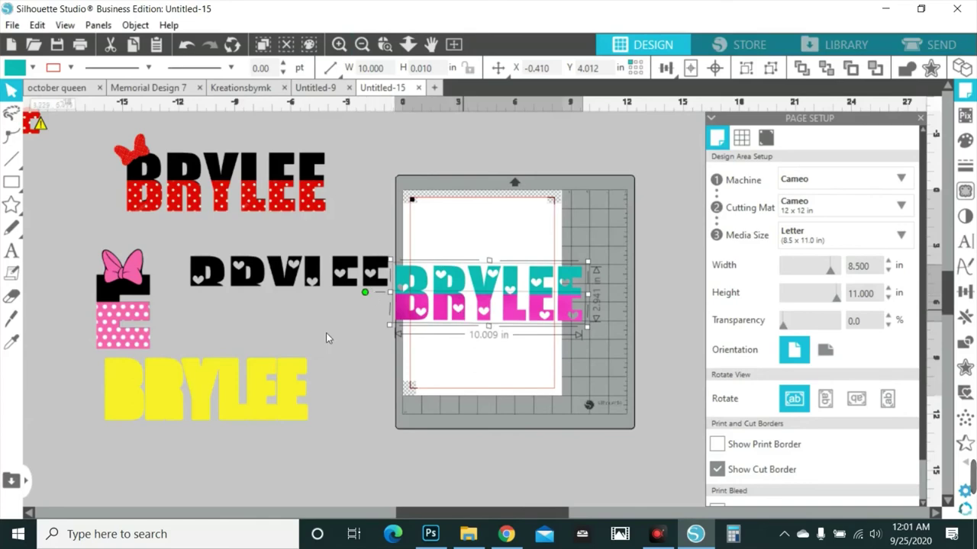
{"action": "left_click_drag", "start_coordinate": [450, 301], "coordinate": [261, 332]}
Step: Ungroup the black and red polka-dot name design and pull its red bow clear above the lettering
{"action": "scroll", "coordinate": [170, 210], "scroll_direction": "up", "scroll_amount": 1}
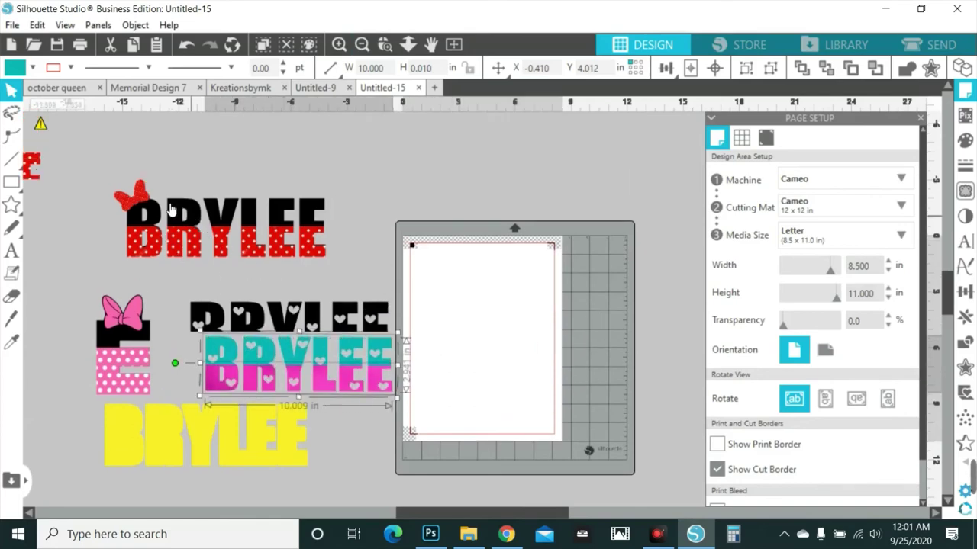
{"action": "left_click_drag", "start_coordinate": [171, 208], "coordinate": [187, 190]}
{"action": "right_click", "coordinate": [195, 191]}
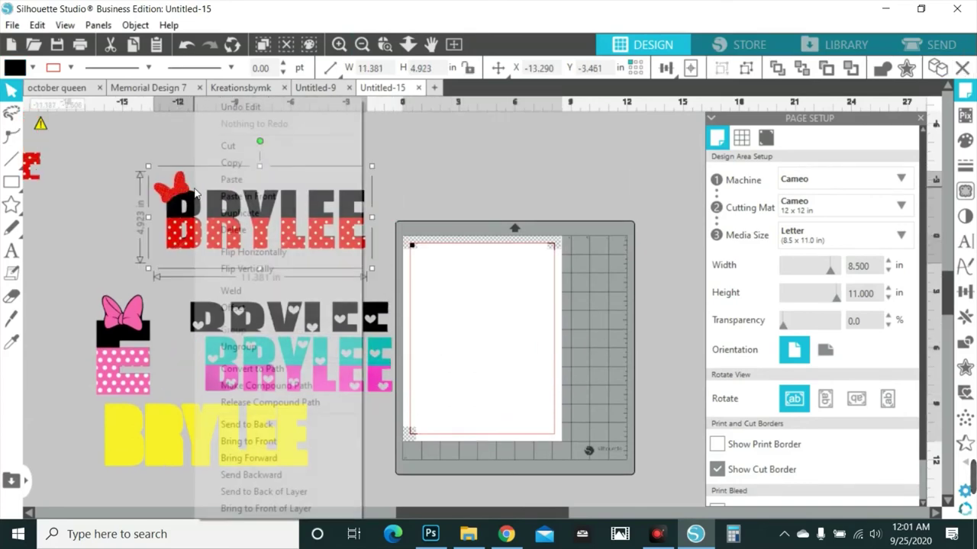
{"action": "key", "text": "Escape"}
{"action": "left_click", "coordinate": [213, 176]}
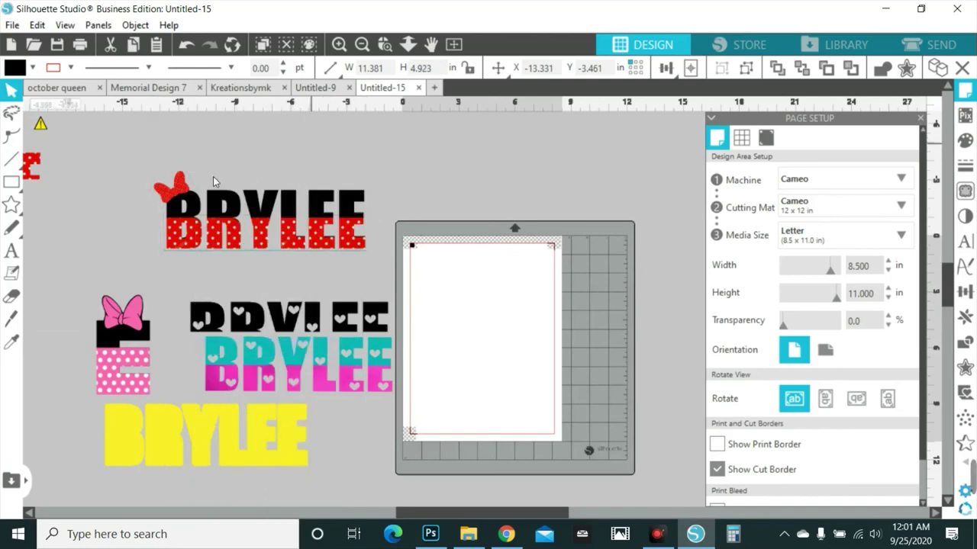
{"action": "left_click_drag", "start_coordinate": [180, 187], "coordinate": [266, 169]}
{"action": "scroll", "coordinate": [301, 186], "scroll_direction": "up", "scroll_amount": 1}
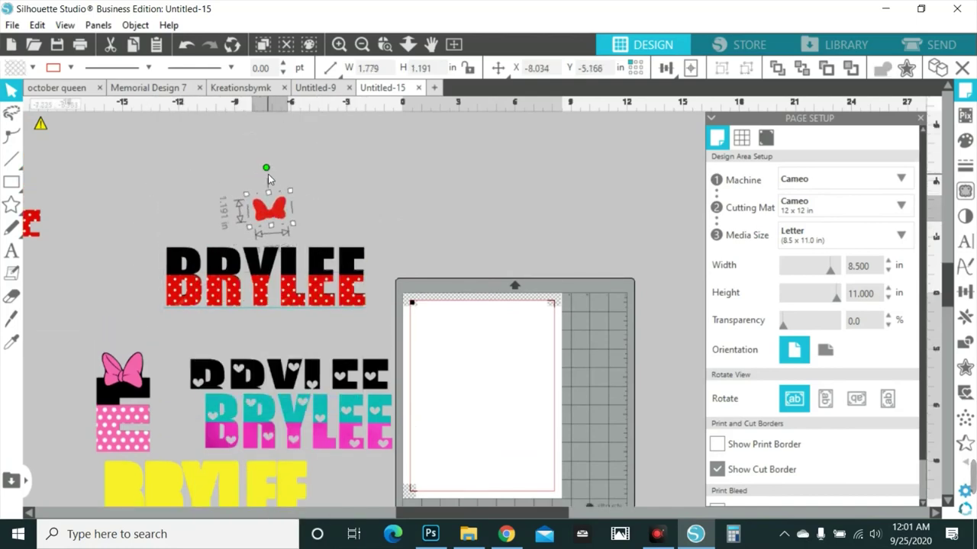
Step: Enlarge the red polka-dot bow to about 8.6 in wide and straighten it above the name
{"action": "left_click_drag", "start_coordinate": [273, 214], "coordinate": [359, 207]}
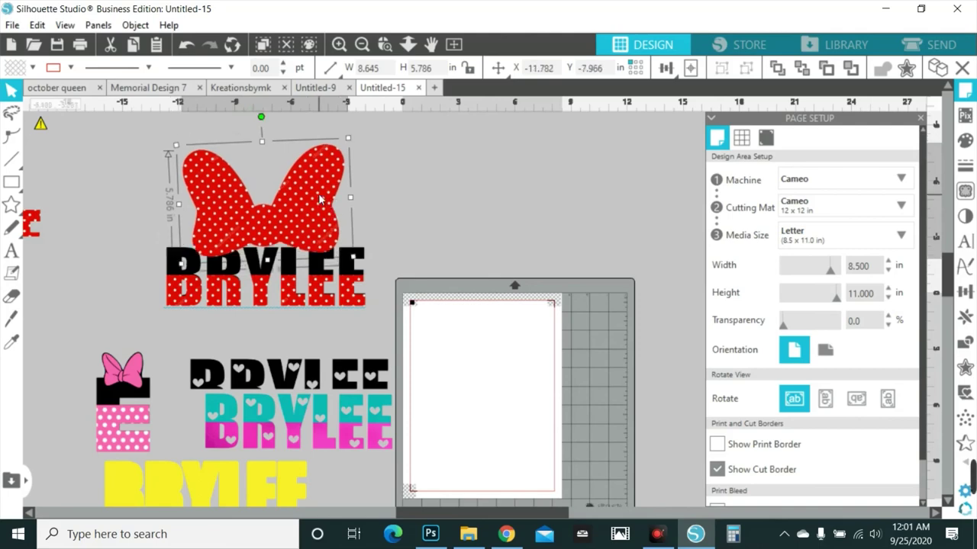
{"action": "left_click_drag", "start_coordinate": [261, 118], "coordinate": [264, 127]}
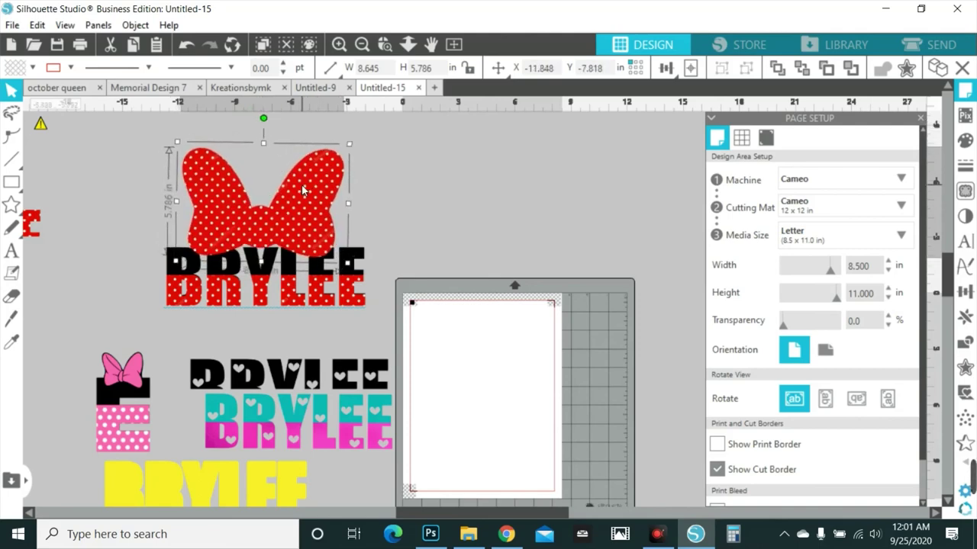
{"action": "left_click_drag", "start_coordinate": [303, 191], "coordinate": [304, 192]}
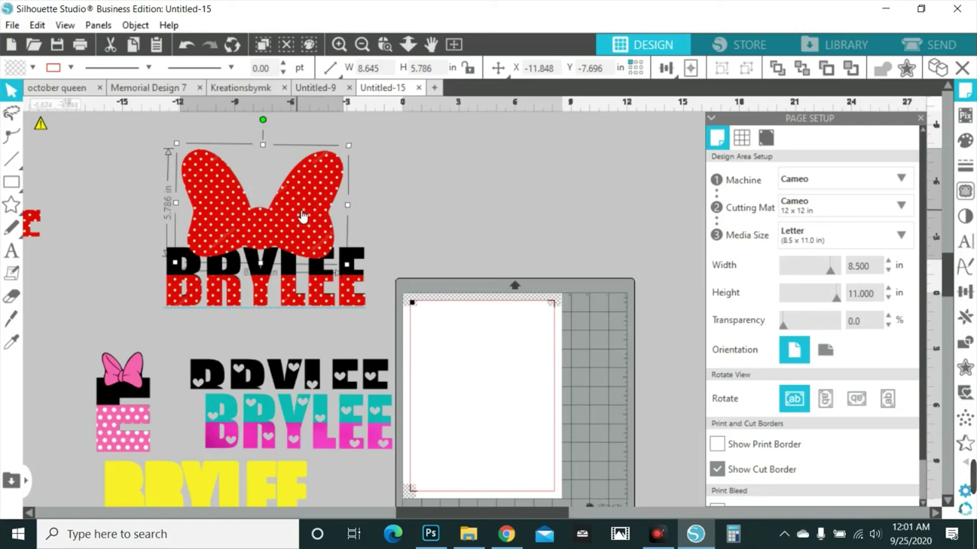
Step: Scale the red bow to about 3.1 in wide, place it on the last E of the name and tilt it slightly
{"action": "left_click", "coordinate": [350, 271]}
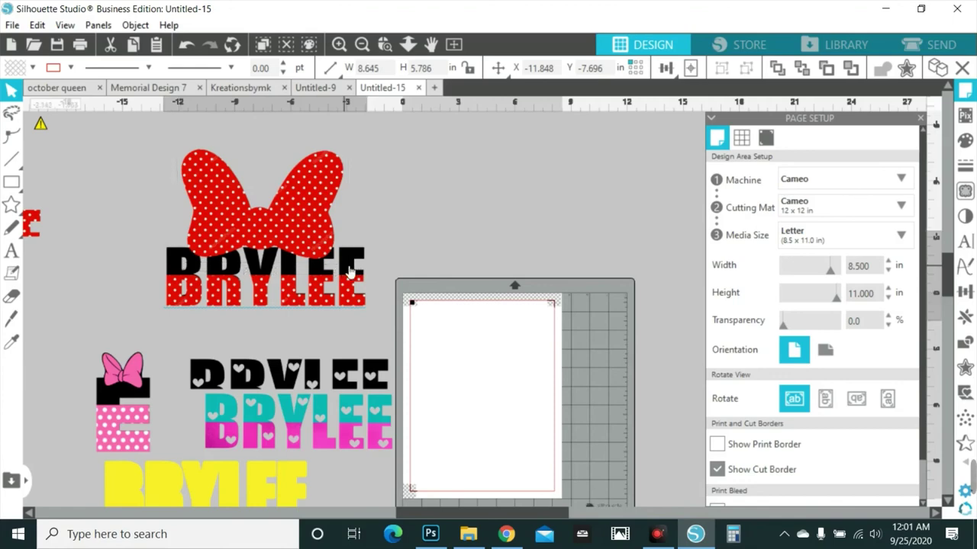
{"action": "left_click", "coordinate": [349, 271]}
{"action": "left_click", "coordinate": [343, 261]}
{"action": "left_click_drag", "start_coordinate": [345, 261], "coordinate": [346, 186]}
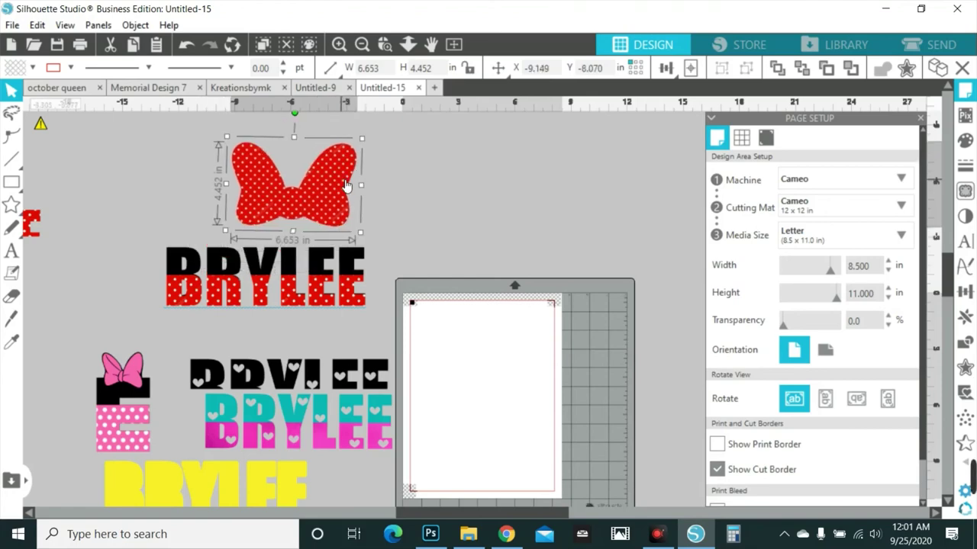
{"action": "left_click_drag", "start_coordinate": [360, 230], "coordinate": [286, 205]}
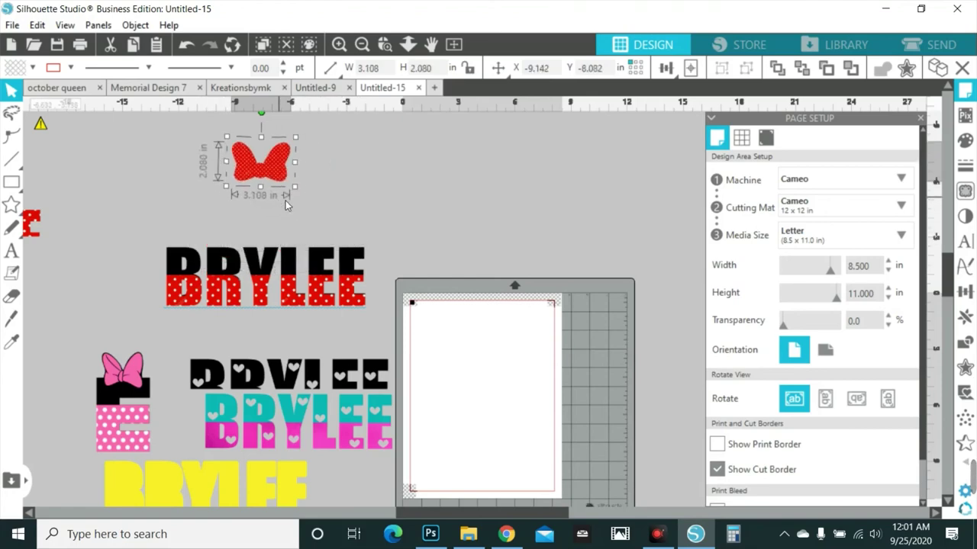
{"action": "left_click_drag", "start_coordinate": [277, 171], "coordinate": [352, 247]}
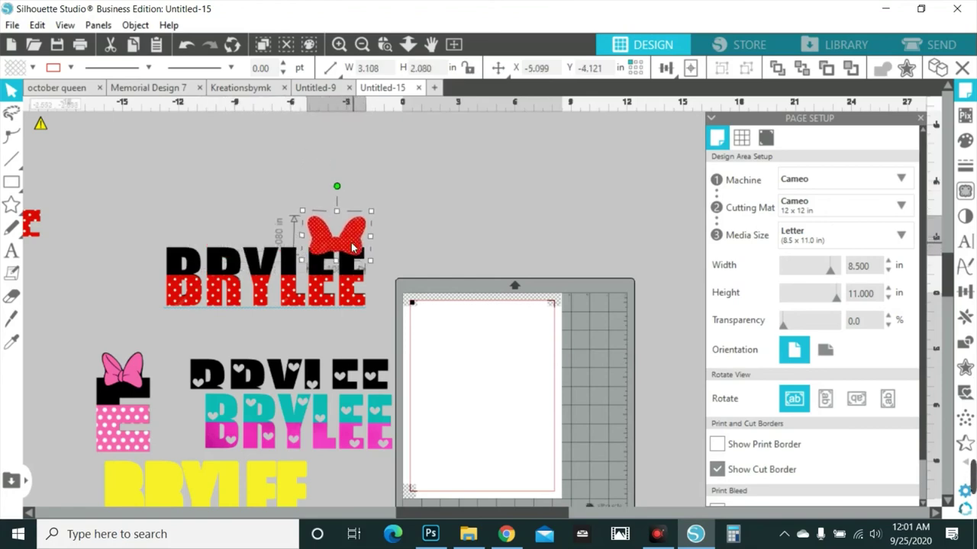
{"action": "left_click_drag", "start_coordinate": [340, 191], "coordinate": [351, 192]}
{"action": "left_click", "coordinate": [385, 185]}
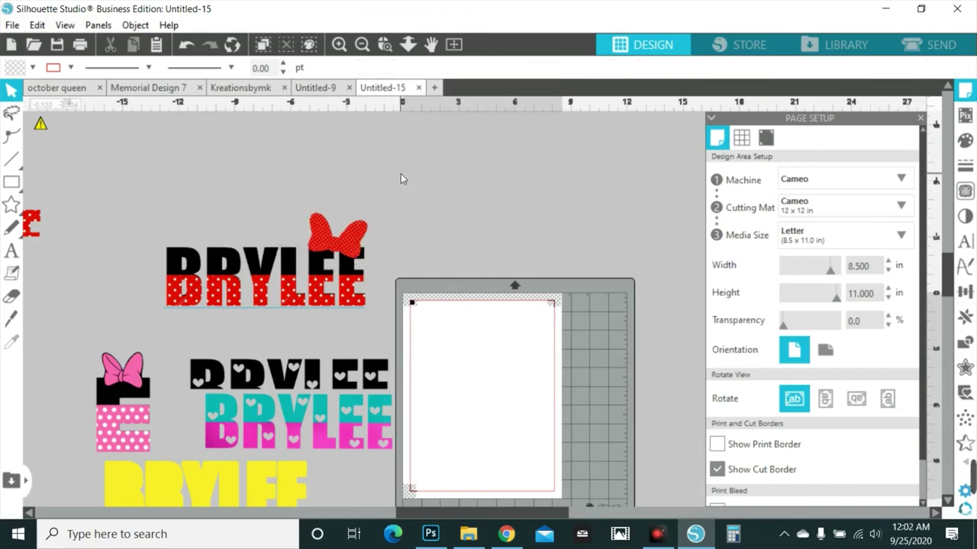
Step: Move the pink polka-dot E with its bow away from the surrounding names into clear space
{"action": "left_click_drag", "start_coordinate": [526, 515], "coordinate": [495, 525]}
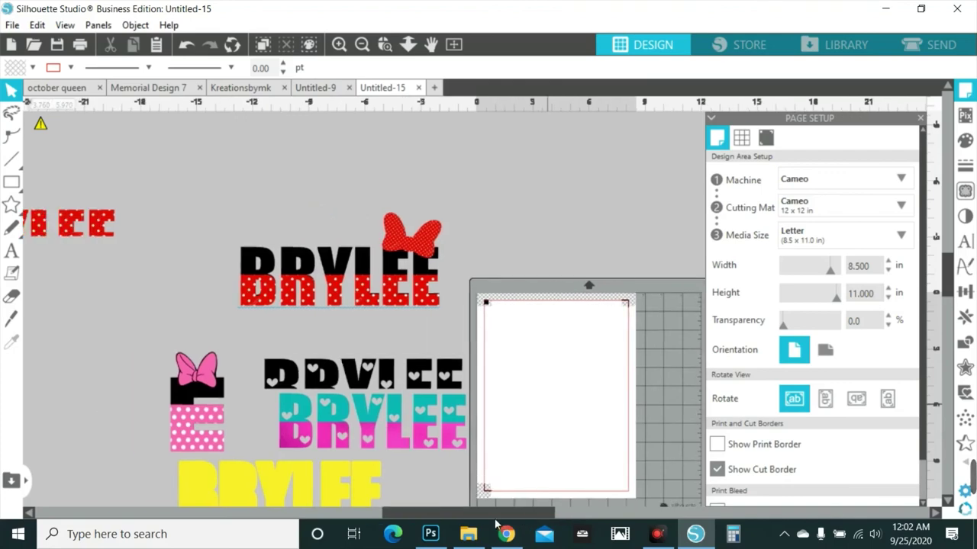
{"action": "scroll", "coordinate": [331, 109], "scroll_direction": "down", "scroll_amount": 5}
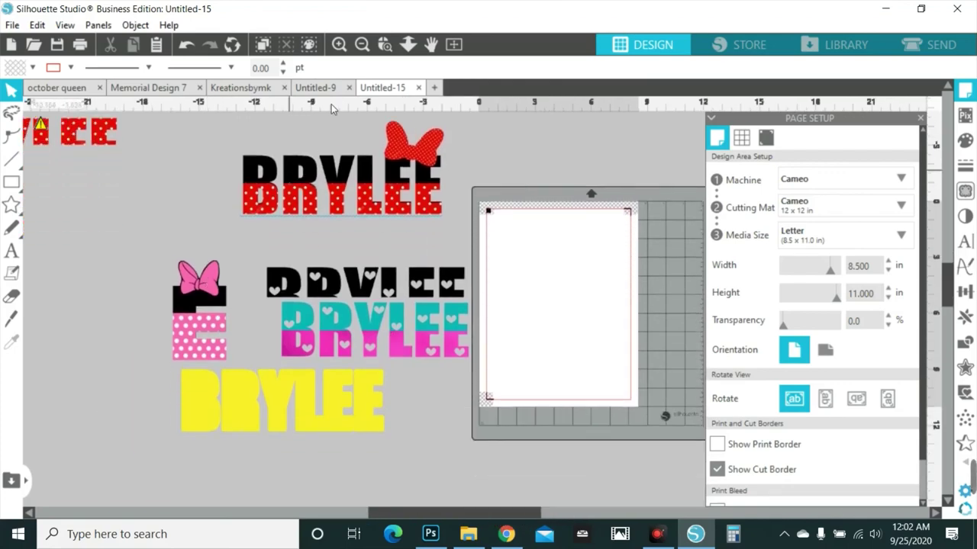
{"action": "left_click_drag", "start_coordinate": [202, 320], "coordinate": [95, 293]}
{"action": "left_click", "coordinate": [91, 311]}
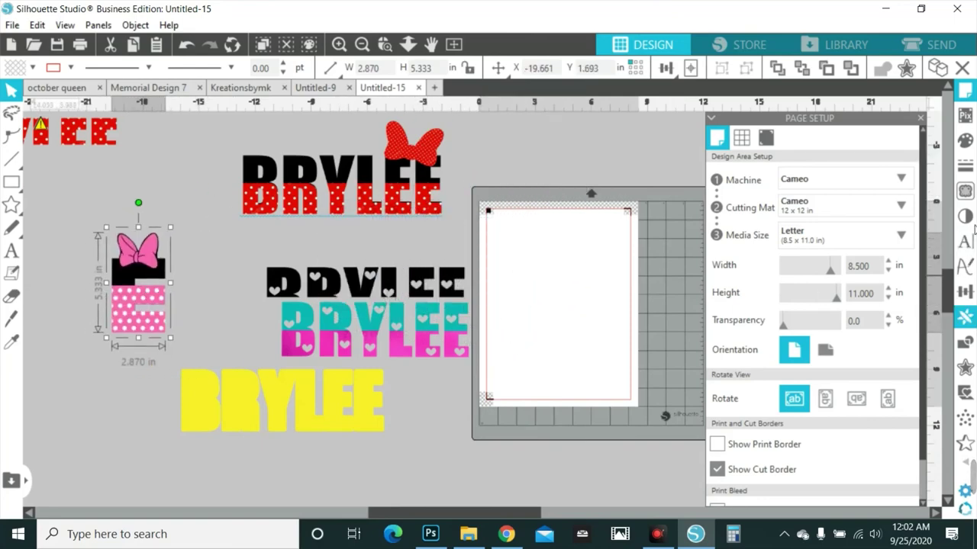
Step: Trace and detach the whole pink polka-dot E with its bow, using a 100% threshold
{"action": "left_click", "coordinate": [965, 190]}
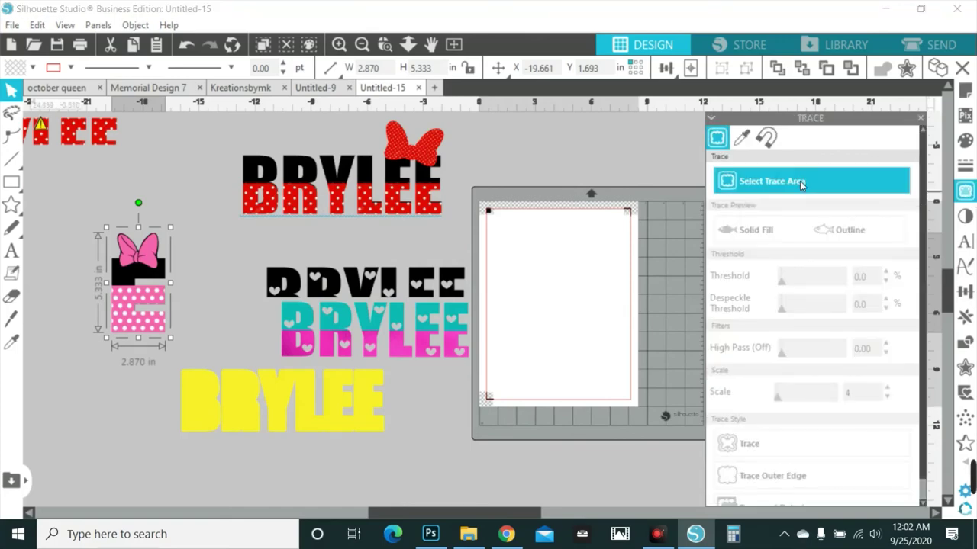
{"action": "left_click", "coordinate": [801, 183]}
{"action": "mouse_move", "coordinate": [99, 220]}
{"action": "left_mouse_down"}
{"action": "mouse_move", "coordinate": [176, 306]}
{"action": "mouse_move", "coordinate": [185, 335]}
{"action": "left_mouse_up"}
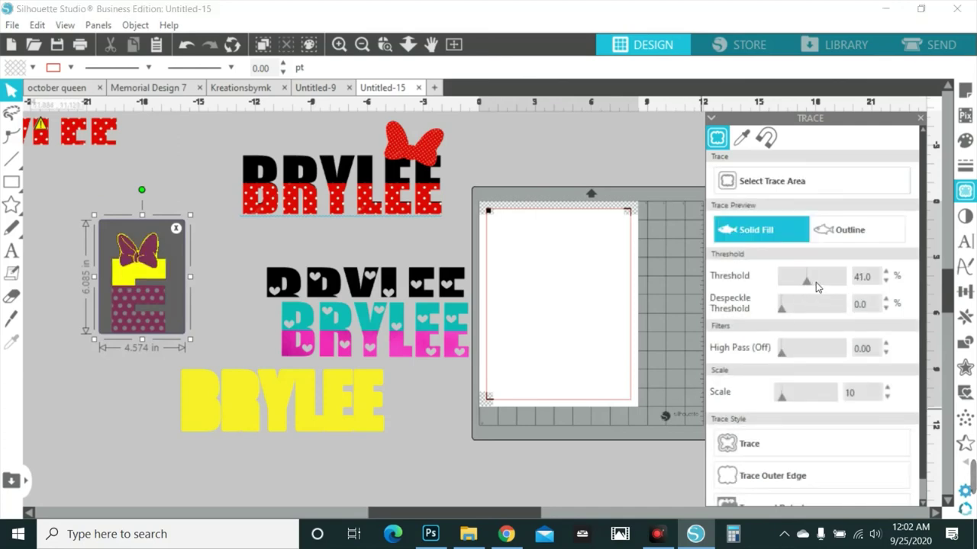
{"action": "mouse_move", "coordinate": [816, 285]}
{"action": "left_mouse_down"}
{"action": "mouse_move", "coordinate": [847, 283]}
{"action": "mouse_move", "coordinate": [851, 294]}
{"action": "left_mouse_up"}
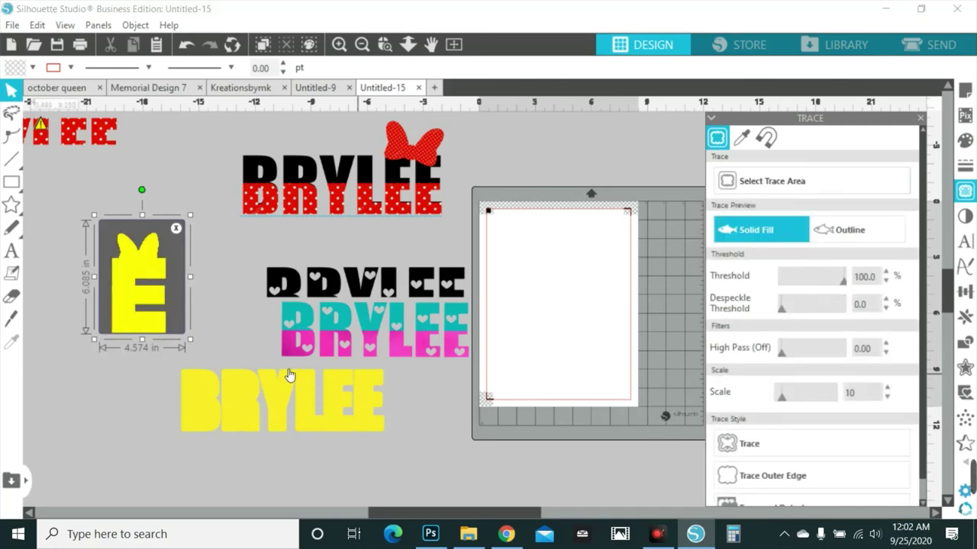
{"action": "left_click_drag", "start_coordinate": [142, 340], "coordinate": [145, 349]}
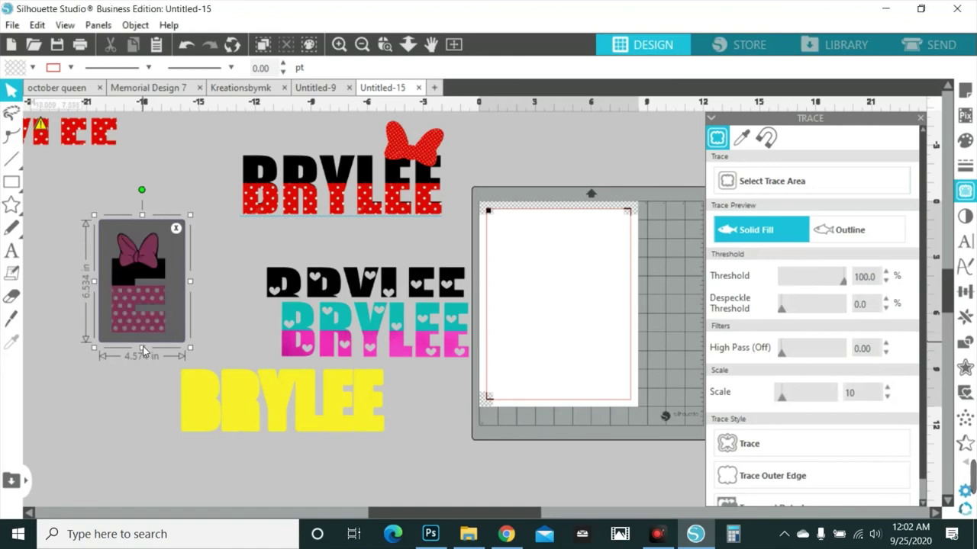
{"action": "left_click", "coordinate": [842, 283]}
{"action": "left_click_drag", "start_coordinate": [852, 287], "coordinate": [851, 300]}
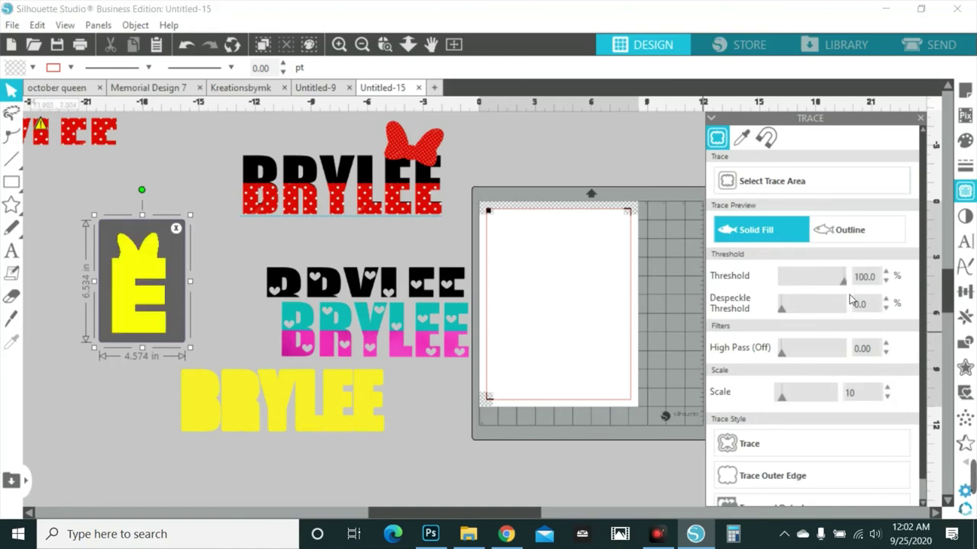
{"action": "scroll", "coordinate": [782, 462], "scroll_direction": "down", "scroll_amount": 1}
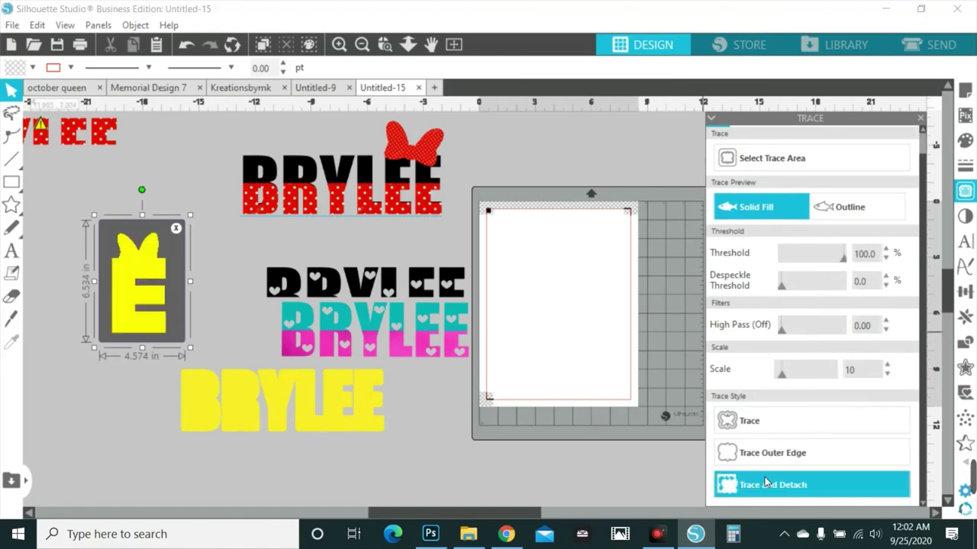
{"action": "left_click", "coordinate": [767, 484]}
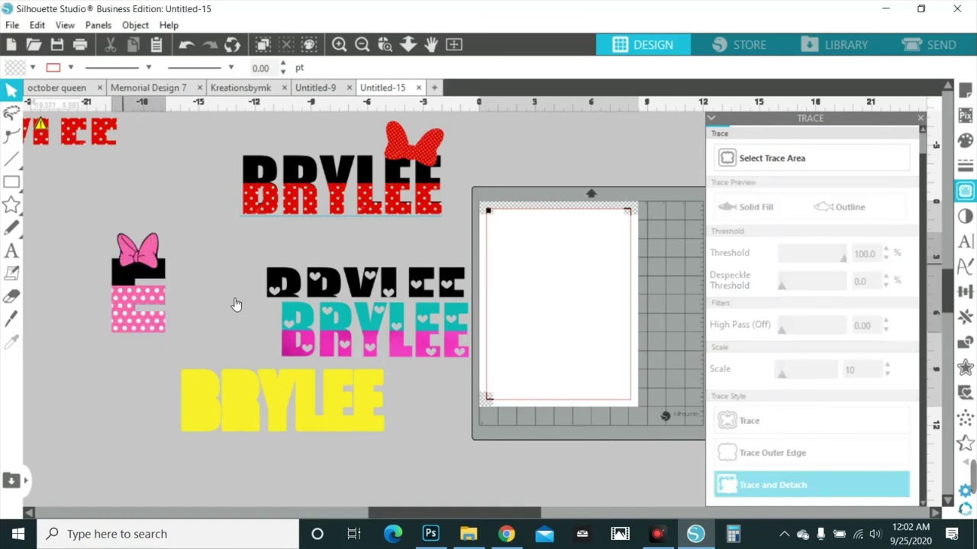
Step: Move the detached E onto the page within the registration marks and delete the remnants of the original
{"action": "mouse_move", "coordinate": [122, 263]}
{"action": "left_mouse_down"}
{"action": "mouse_move", "coordinate": [552, 300]}
{"action": "mouse_move", "coordinate": [557, 291]}
{"action": "left_mouse_up"}
{"action": "left_click_drag", "start_coordinate": [86, 225], "coordinate": [202, 320]}
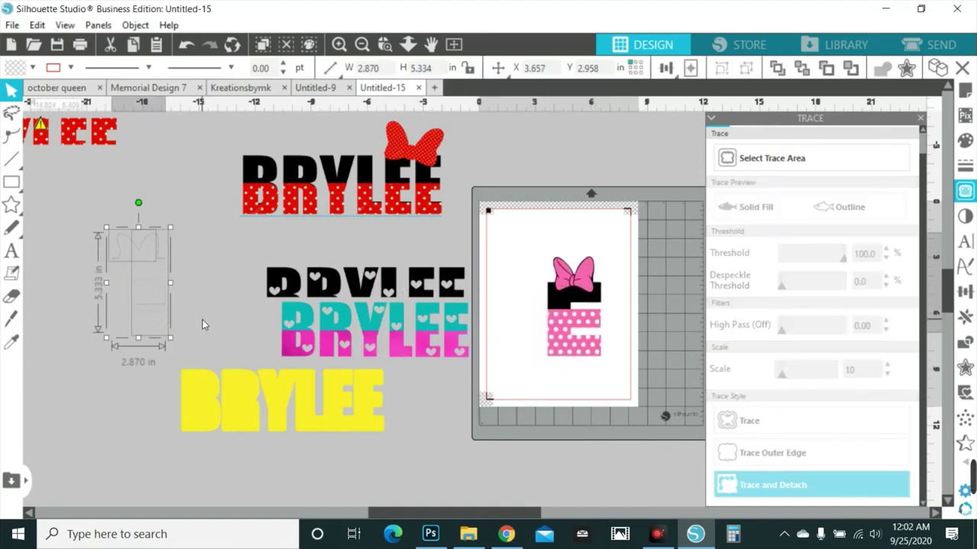
{"action": "key", "text": "Delete"}
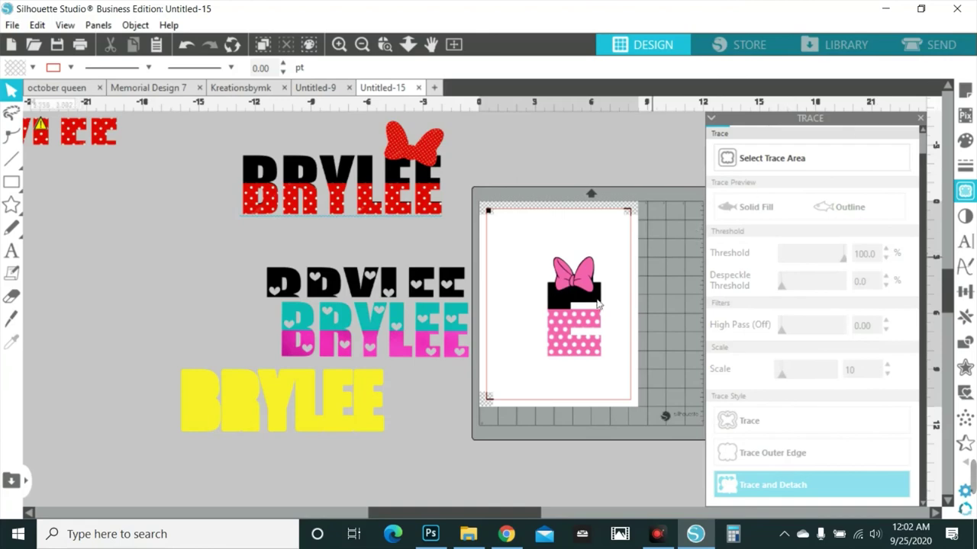
{"action": "left_click_drag", "start_coordinate": [560, 295], "coordinate": [555, 287]}
Step: Check the cut outline of the E in the send view, then move the E off the page beside the red polka-dot name
{"action": "left_click", "coordinate": [937, 51]}
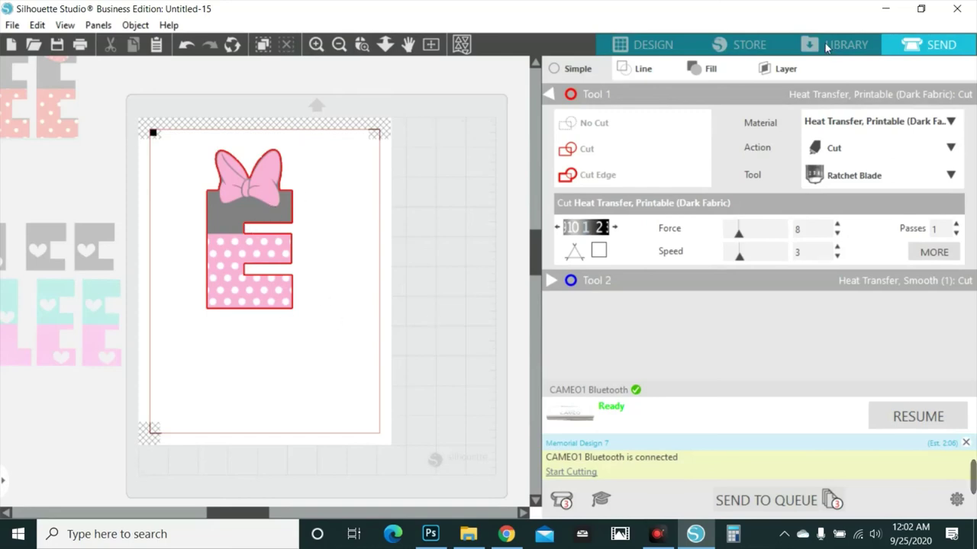
{"action": "left_click", "coordinate": [644, 45]}
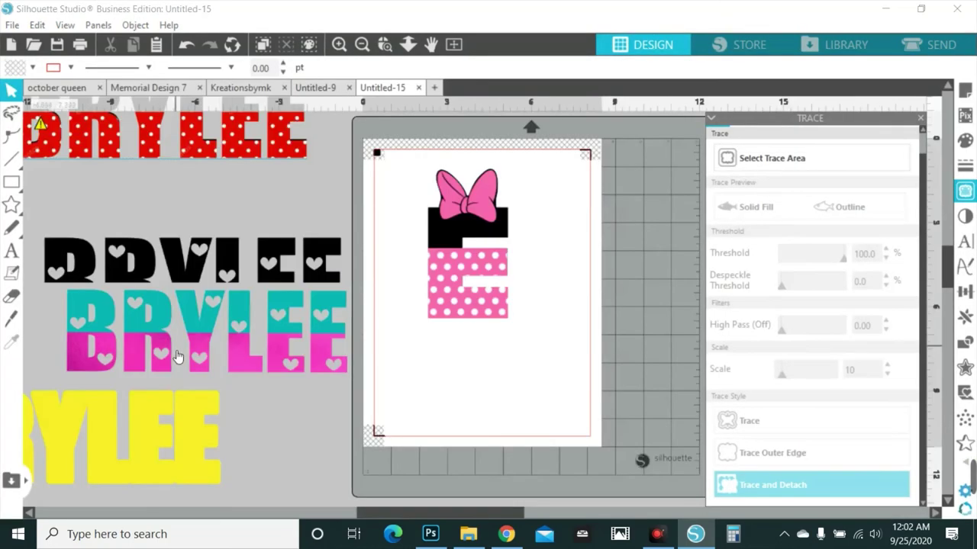
{"action": "left_click", "coordinate": [361, 44]}
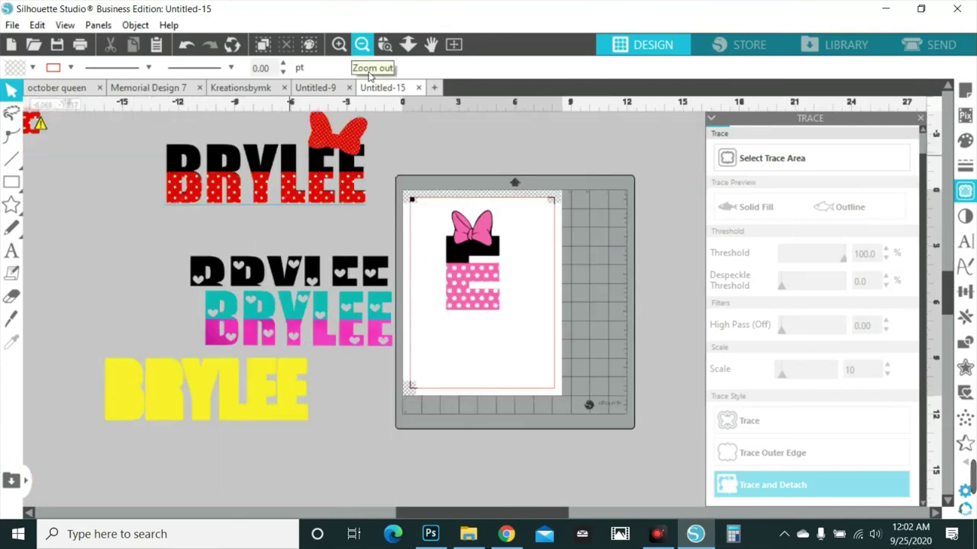
{"action": "left_click_drag", "start_coordinate": [458, 267], "coordinate": [44, 211]}
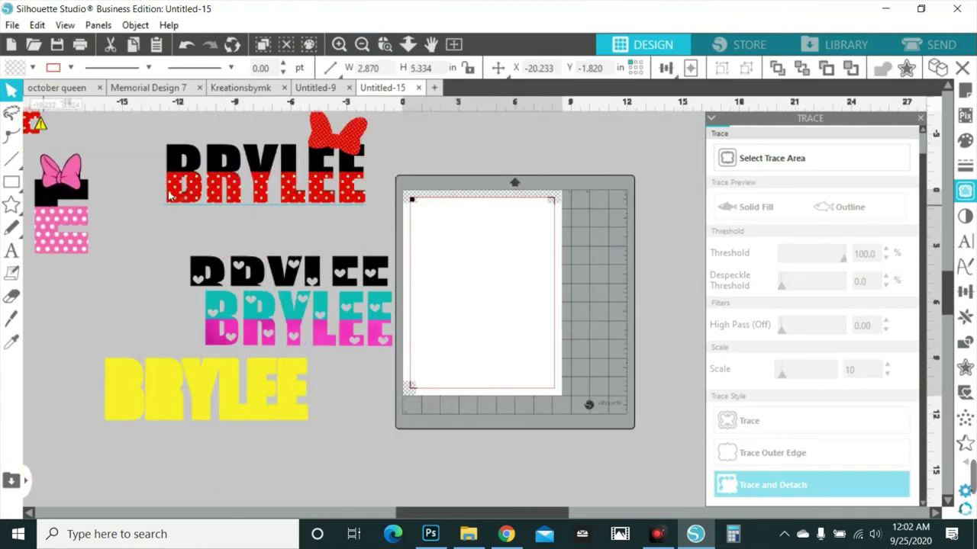
{"action": "mouse_move", "coordinate": [197, 202]}
{"action": "left_mouse_down"}
{"action": "mouse_move", "coordinate": [203, 222]}
{"action": "mouse_move", "coordinate": [198, 194]}
{"action": "left_mouse_up"}
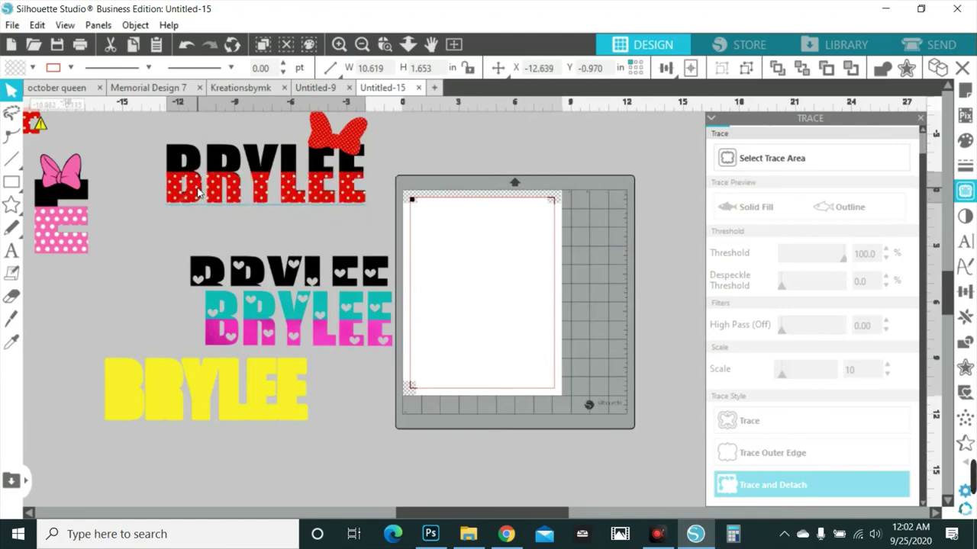
{"action": "key", "text": "Escape"}
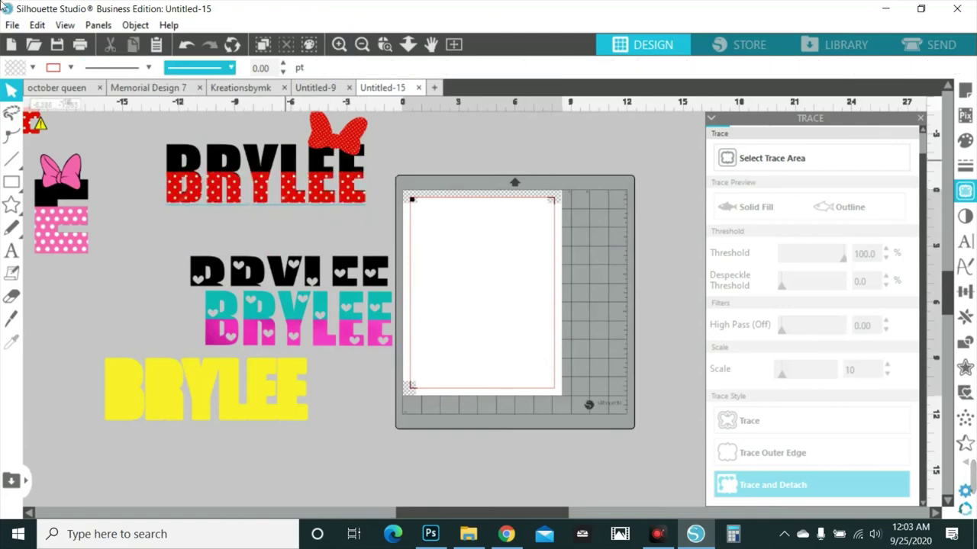
Step: Place the yellow offset behind the teal and pink name so it forms an even border around the letters
{"action": "scroll", "coordinate": [438, 255], "scroll_direction": "down", "scroll_amount": 2}
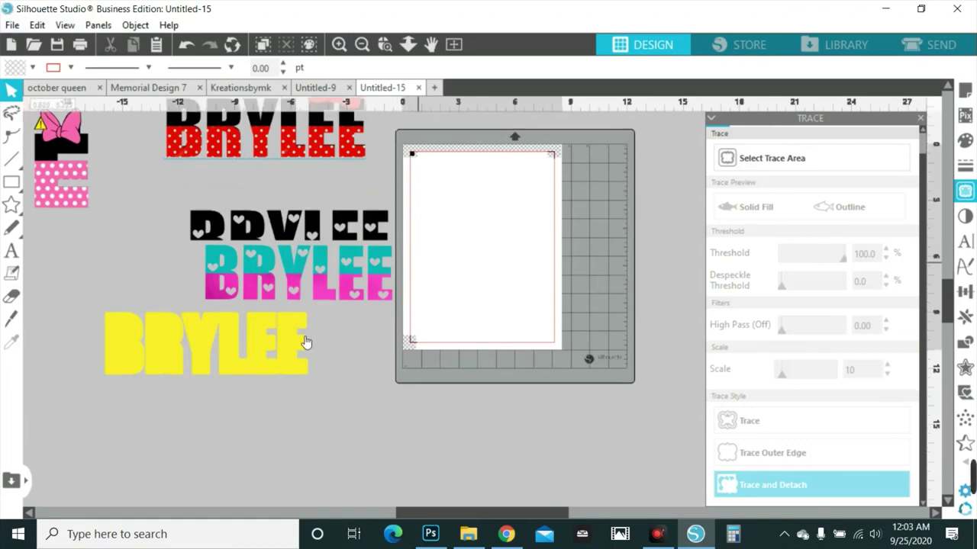
{"action": "left_click_drag", "start_coordinate": [283, 353], "coordinate": [326, 299]}
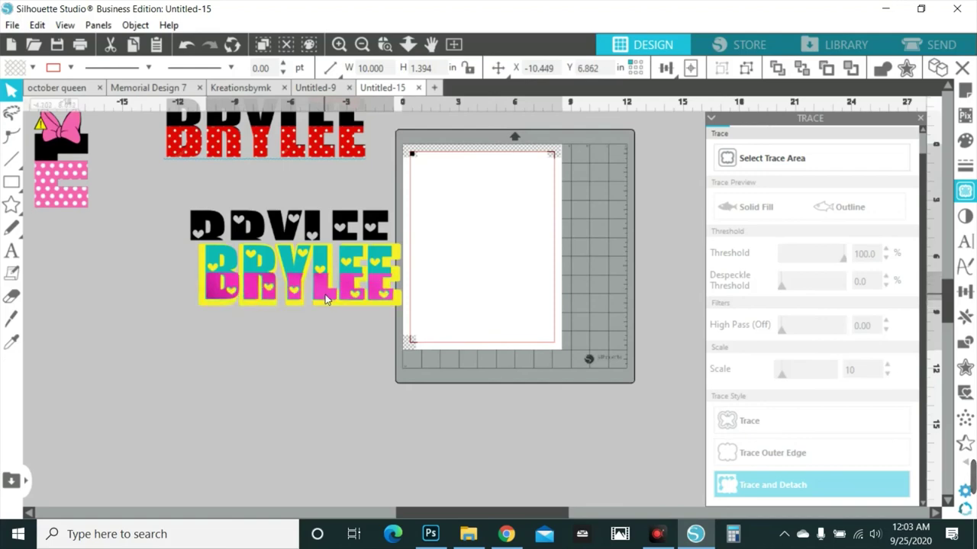
{"action": "left_click", "coordinate": [495, 262]}
{"action": "scroll", "coordinate": [496, 262], "scroll_direction": "up", "scroll_amount": 2}
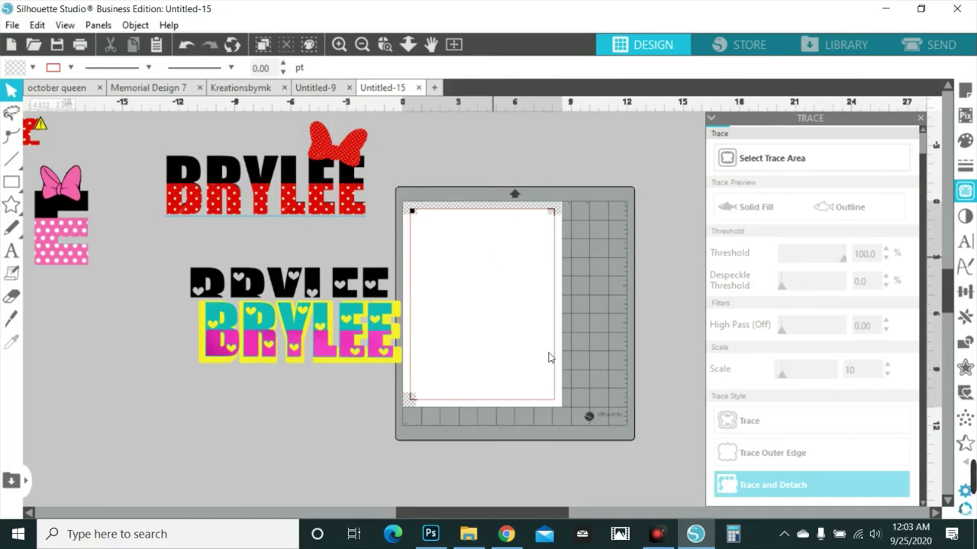
{"action": "left_click", "coordinate": [662, 535]}
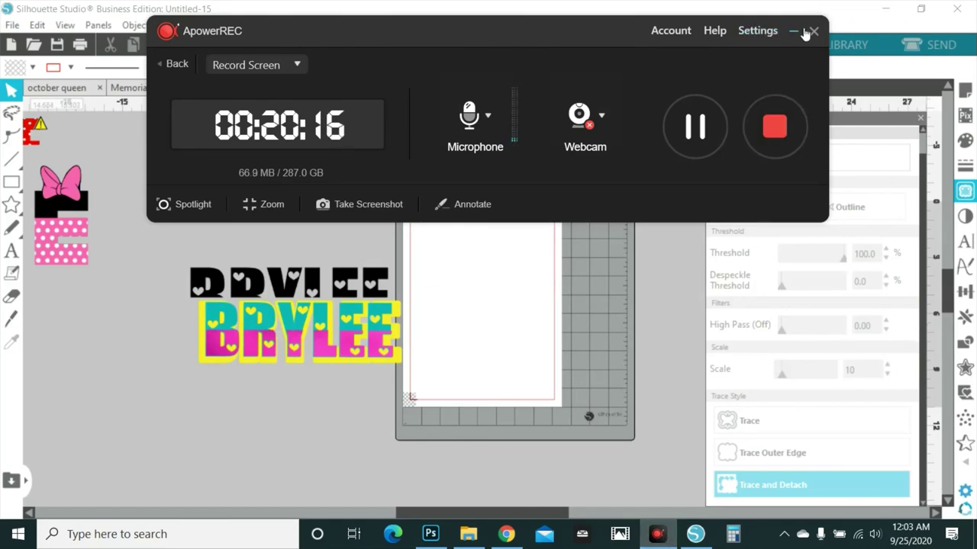
{"action": "left_click", "coordinate": [797, 30]}
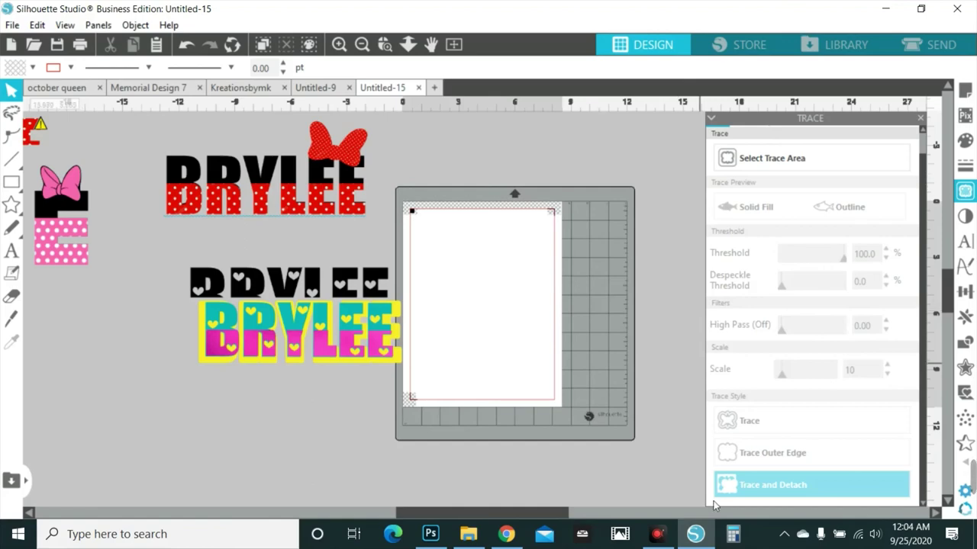
{"action": "left_click", "coordinate": [657, 534]}
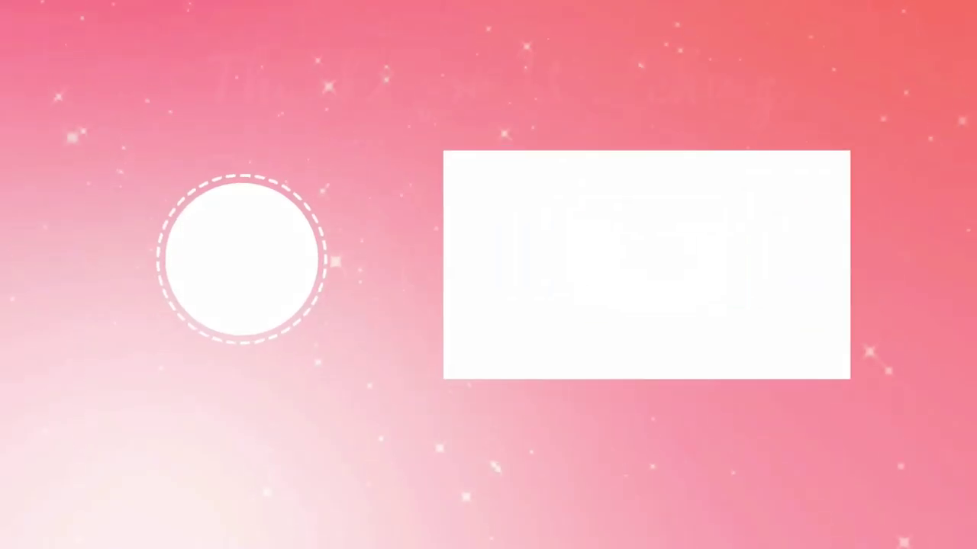